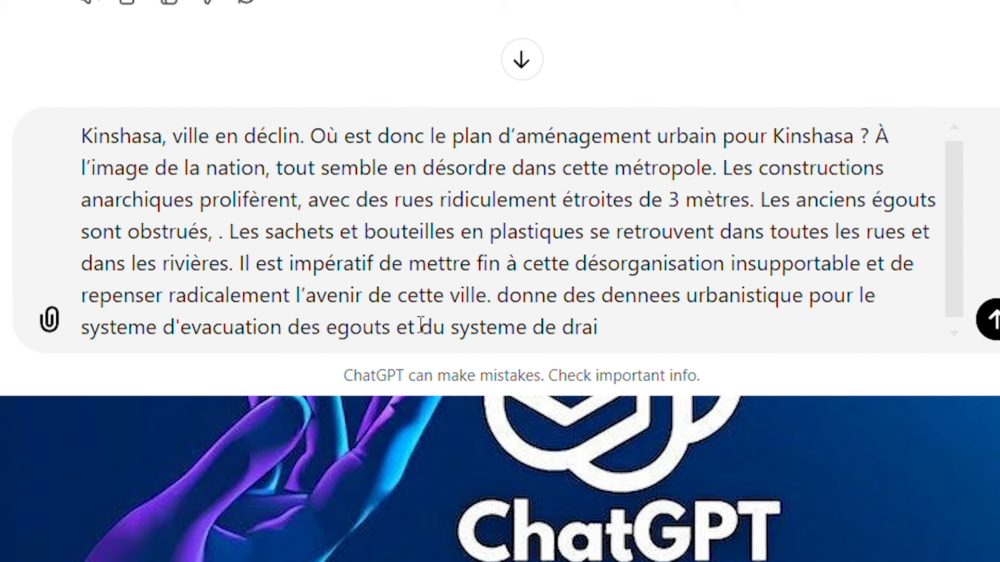
Complete the prompt's sewer and drainage request so it ends with "du systeme de drainage de la ville de kinshasa.".
{"action": "type", "text": "ge de la v"}
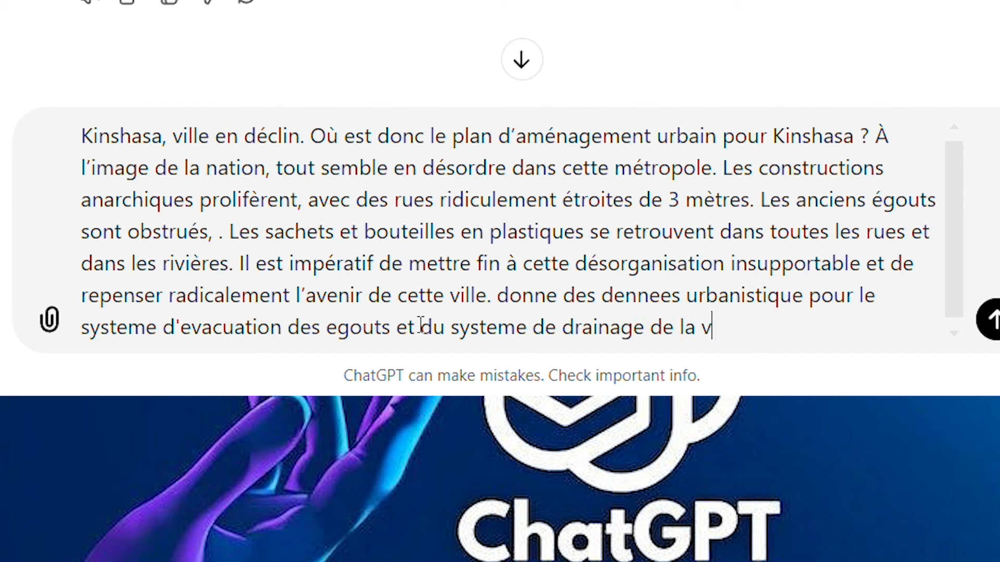
{"action": "type", "text": "ille de ki"}
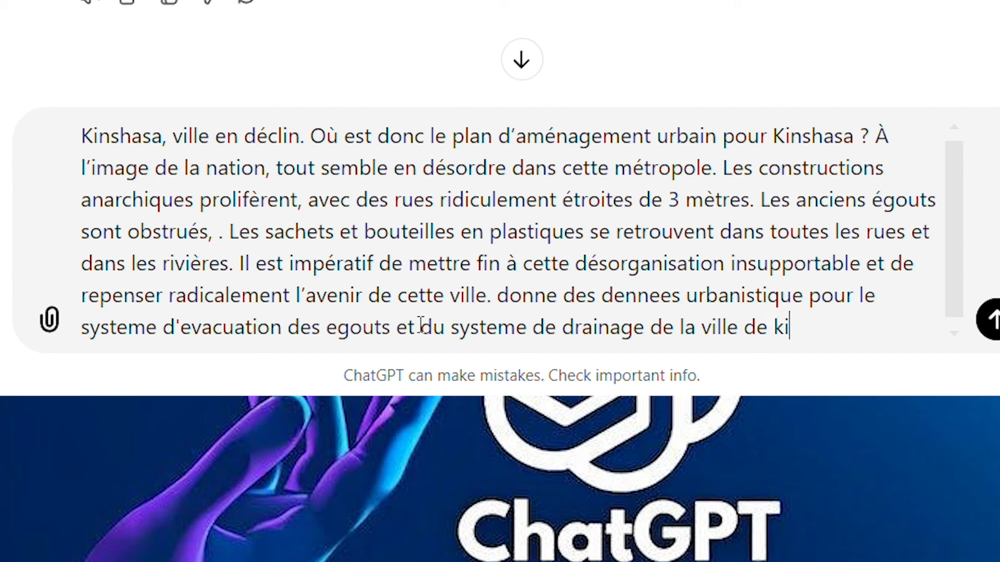
{"action": "type", "text": "nshasa"}
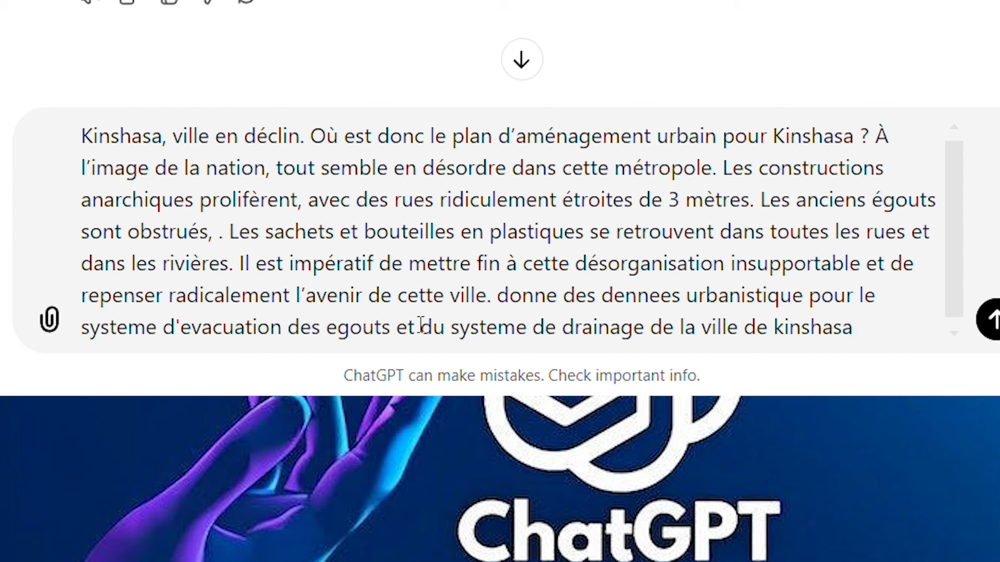
{"action": "type", "text": "."}
Add "genere moi une histoire avec motivation egt espoire sur ces differents deffis. l'histoire a pour titre , kabasel akweyi na mayi" and send the prompt.
{"action": "type", "text": "genere"}
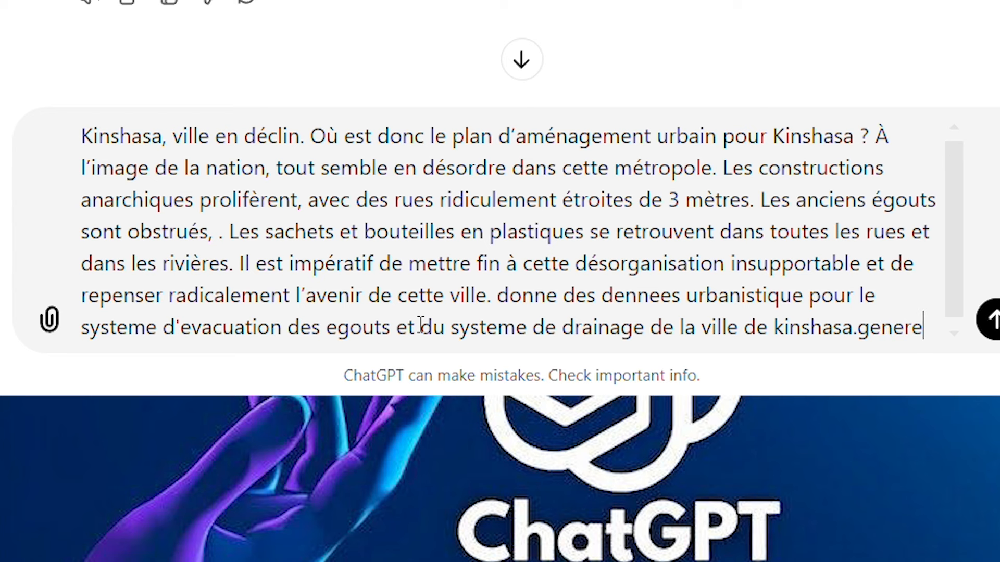
{"action": "type", "text": " moi une histoire avec motivation egt espoire sur ces differents deffis. l'histoi"}
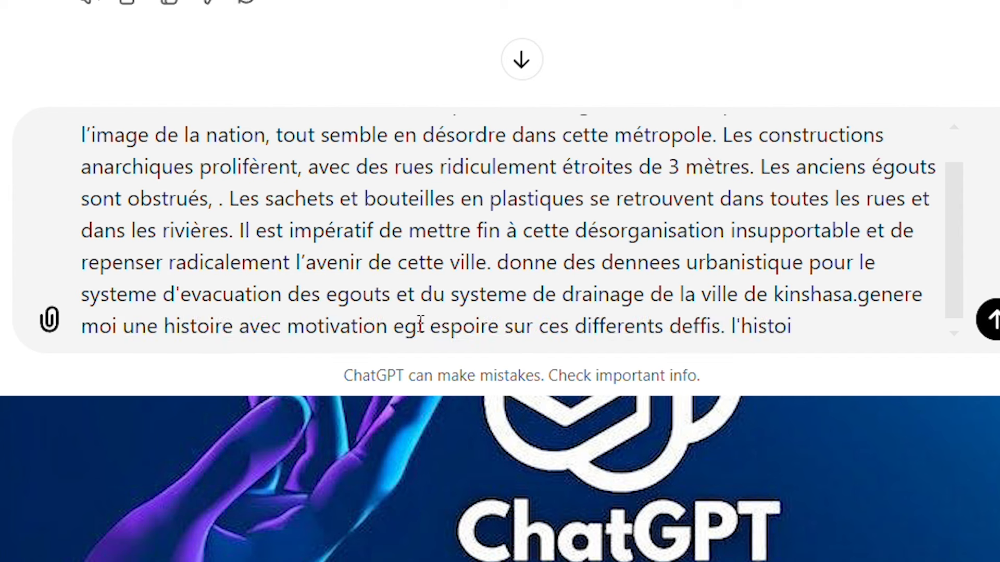
{"action": "type", "text": "re"}
{"action": "type", "text": " a pour t"}
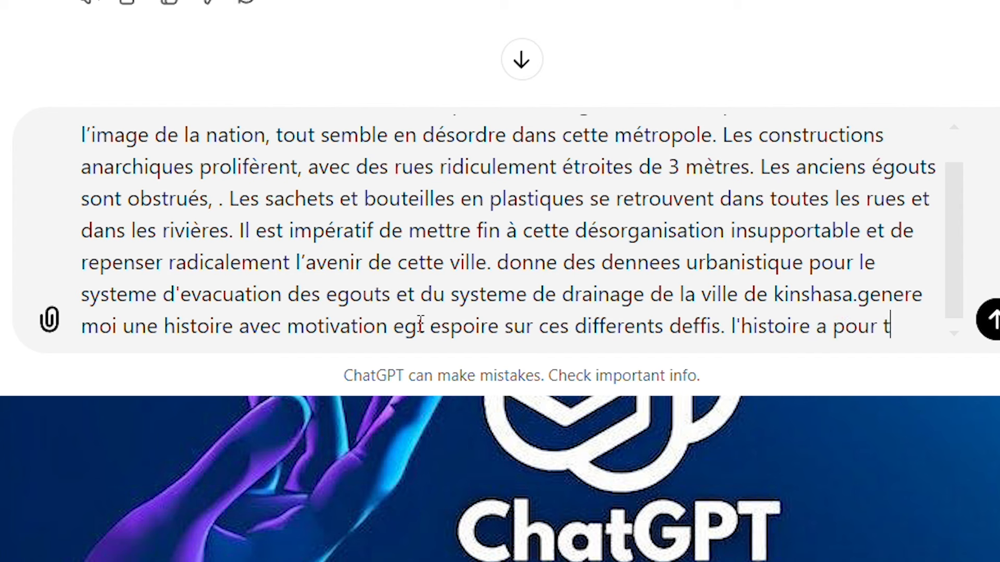
{"action": "type", "text": "itre , kaba"}
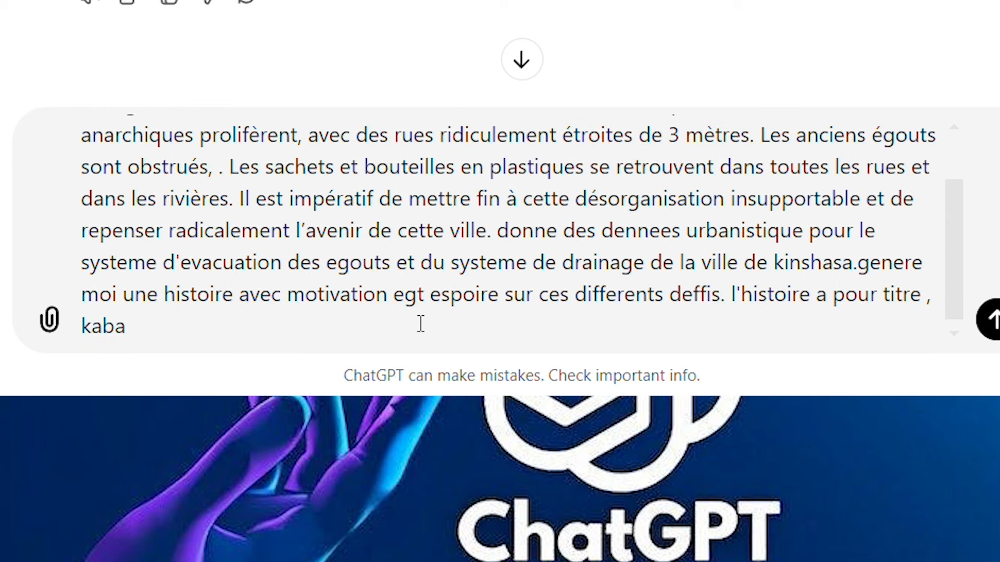
{"action": "type", "text": "sel"}
{"action": "type", "text": "akweyi nas"}
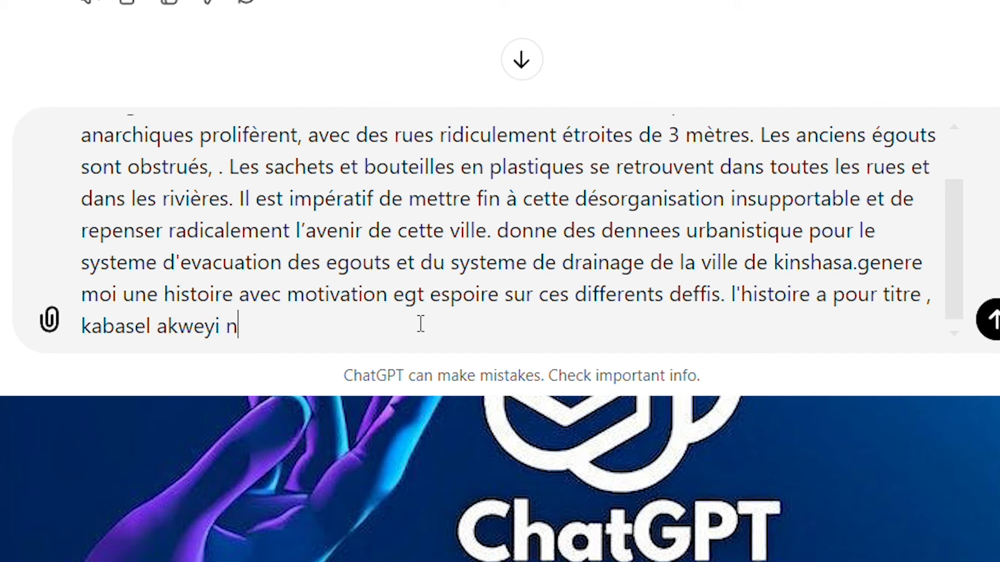
{"action": "key", "text": "BackSpace"}
{"action": "key", "text": "BackSpace"}
{"action": "type", "text": "mayi"}
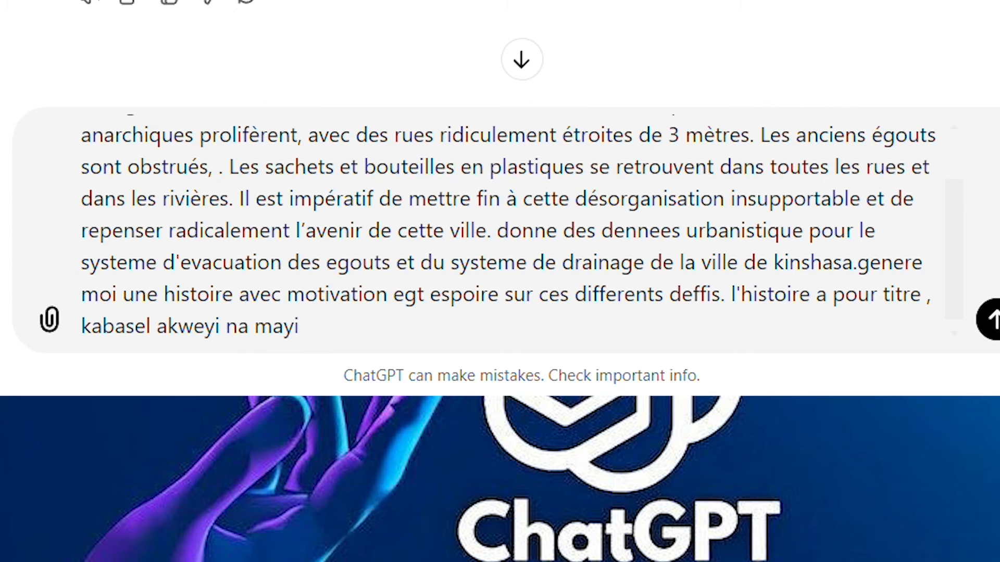
{"action": "left_click", "coordinate": [989, 319]}
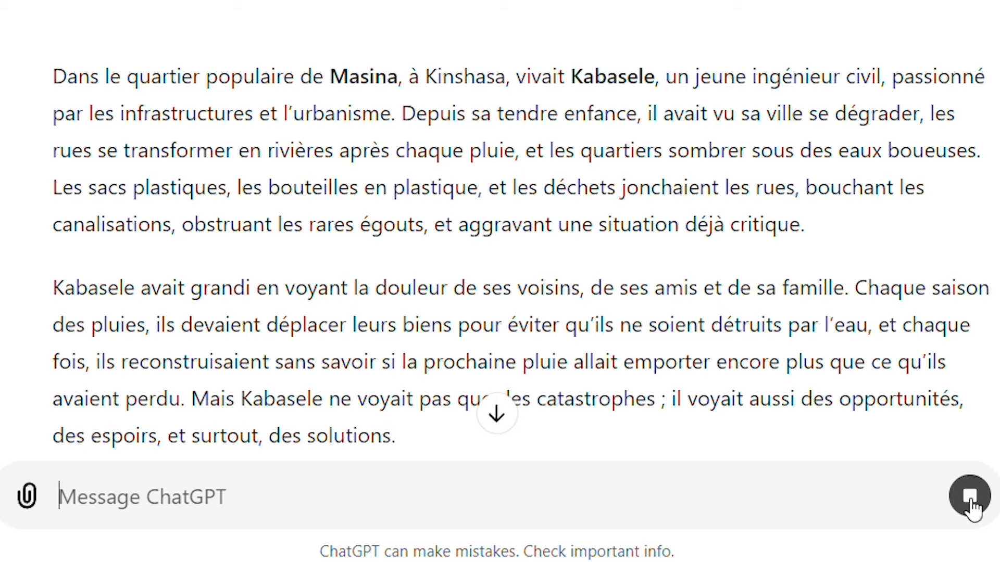
Copy the whole generated story, from its title through the closing paragraph about Kabasele as a symbol of motivation.
{"action": "scroll", "coordinate": [676, 239], "scroll_direction": "down", "scroll_amount": 3}
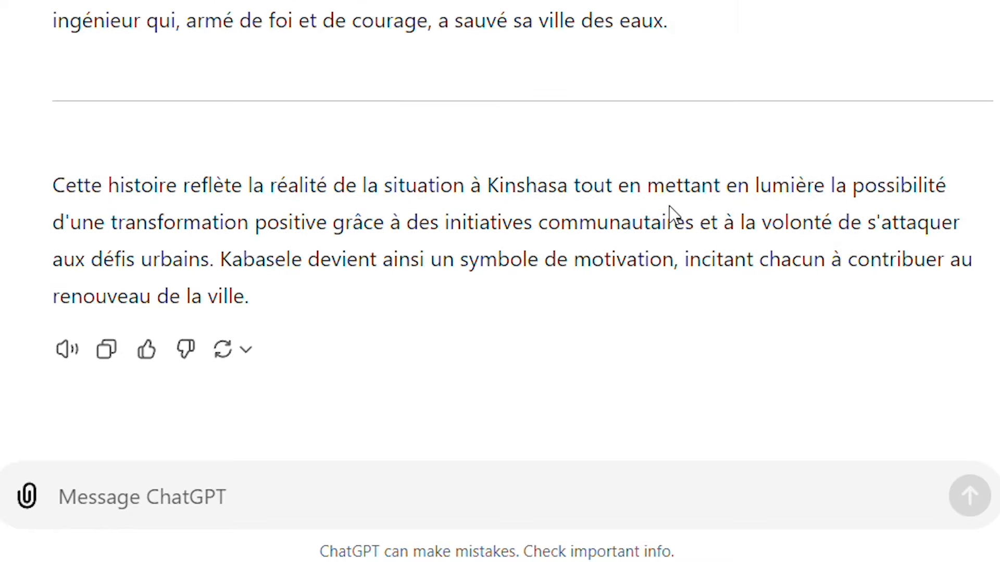
{"action": "scroll", "coordinate": [569, 101], "scroll_direction": "up", "scroll_amount": 15}
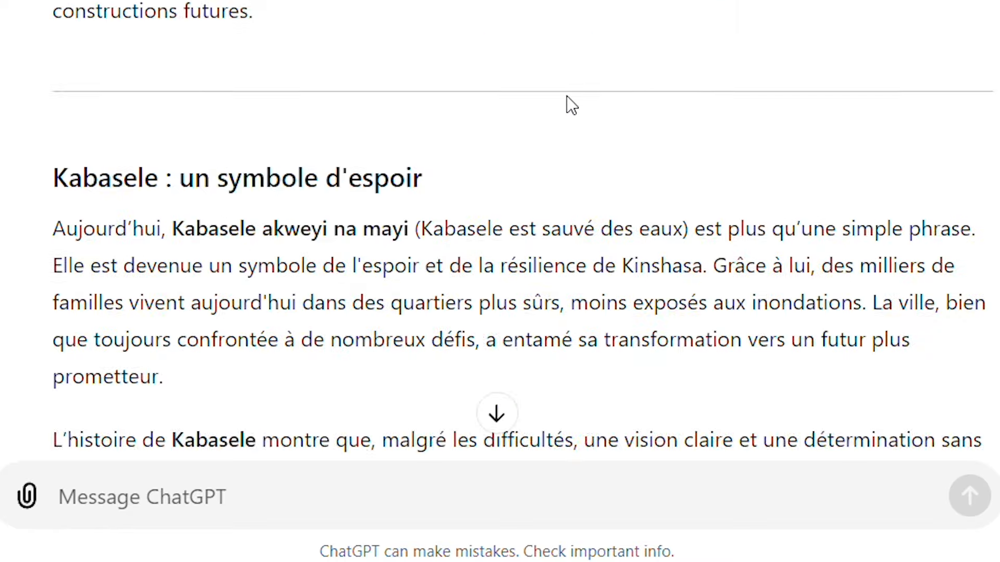
{"action": "scroll", "coordinate": [566, 95], "scroll_direction": "up", "scroll_amount": 15}
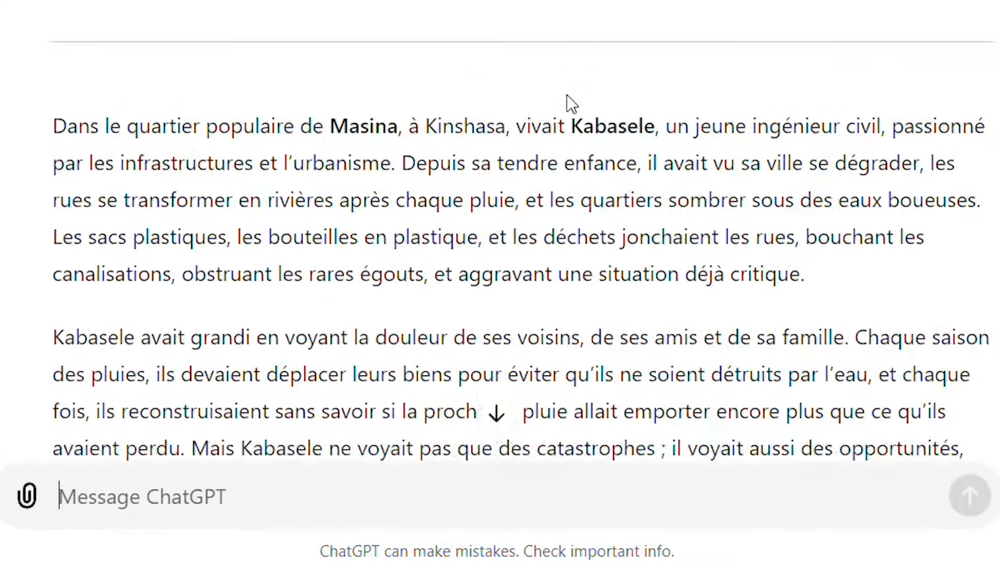
{"action": "scroll", "coordinate": [566, 94], "scroll_direction": "down", "scroll_amount": 5}
{"action": "scroll", "coordinate": [566, 94], "scroll_direction": "down", "scroll_amount": 3}
{"action": "left_click_drag", "start_coordinate": [52, 125], "coordinate": [704, 521]}
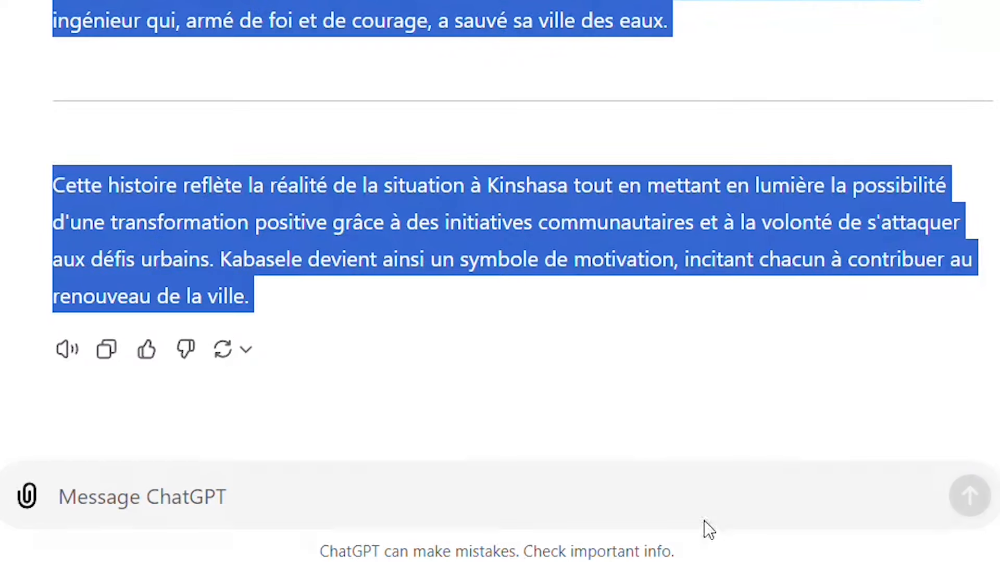
{"action": "right_click", "coordinate": [769, 236]}
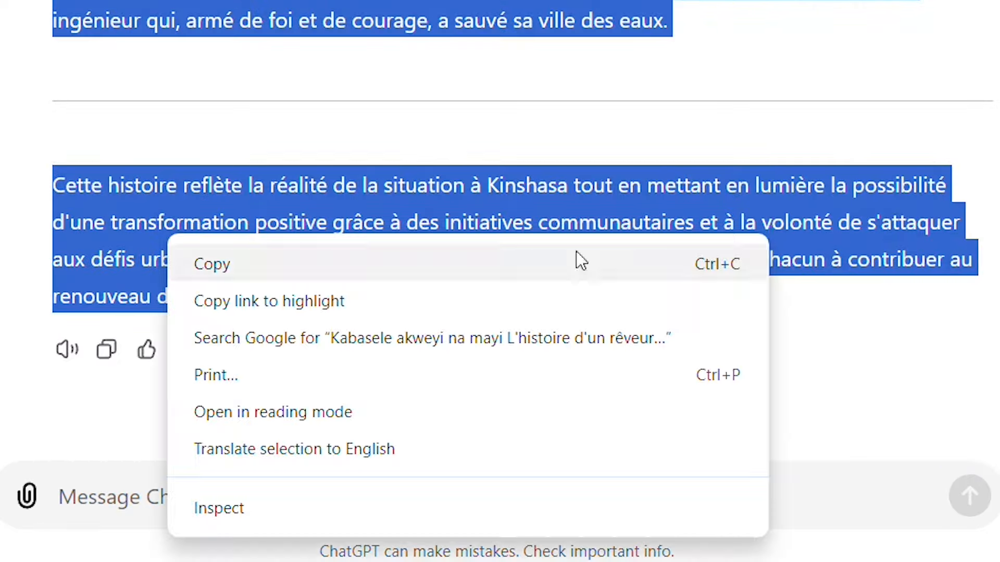
{"action": "left_click", "coordinate": [227, 264]}
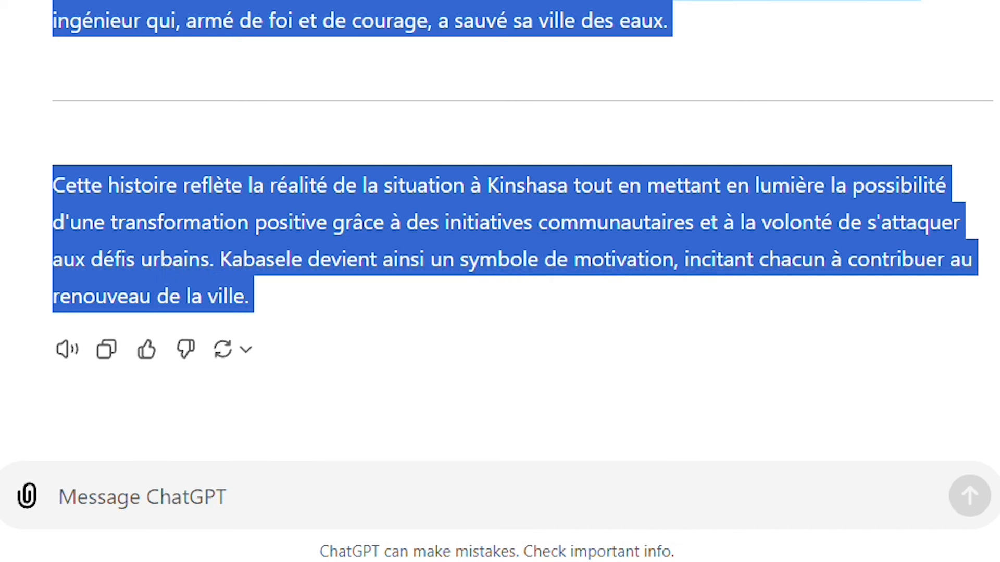
Search Google for "getwoord" in a new browser tab.
{"action": "key", "text": "ctrl+t"}
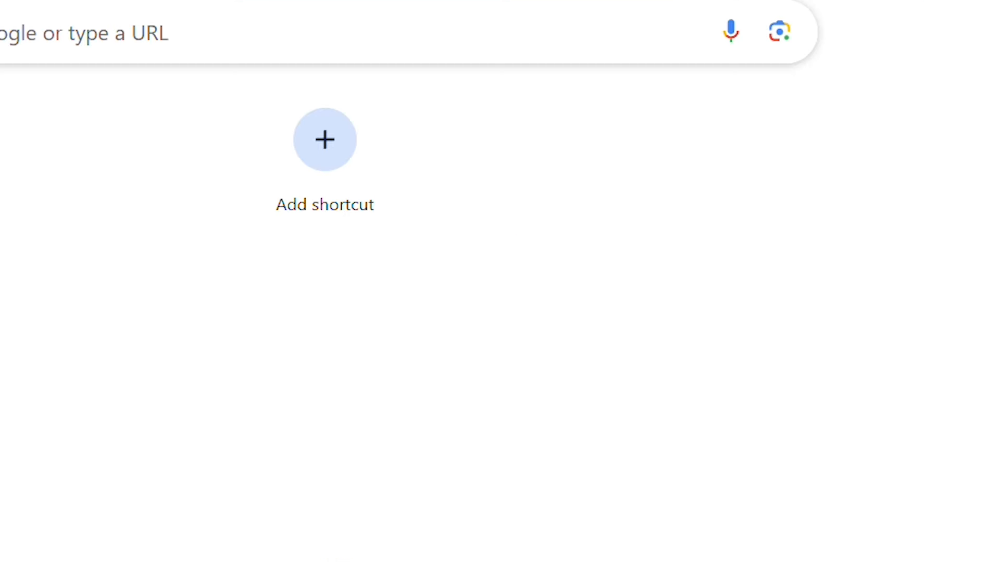
{"action": "key", "text": "ctrl+v"}
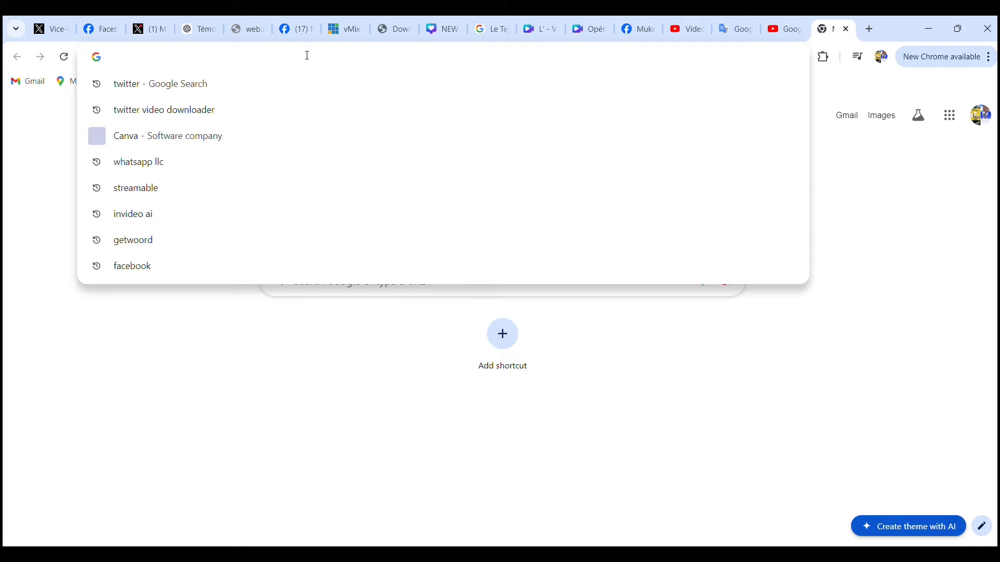
{"action": "left_click", "coordinate": [165, 250]}
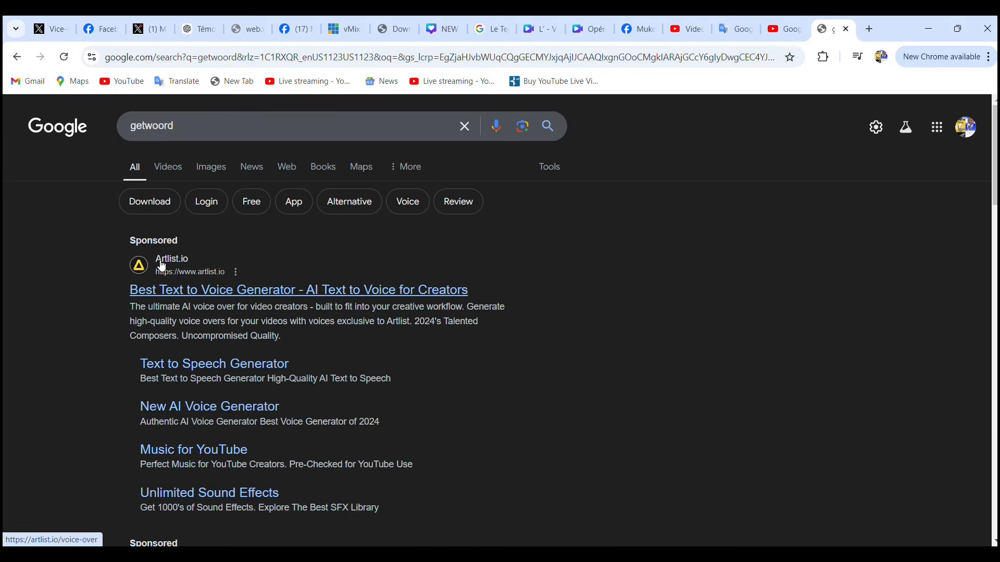
Open the Woord login page from the search results and sign in with the Google account.
{"action": "left_click", "coordinate": [207, 370]}
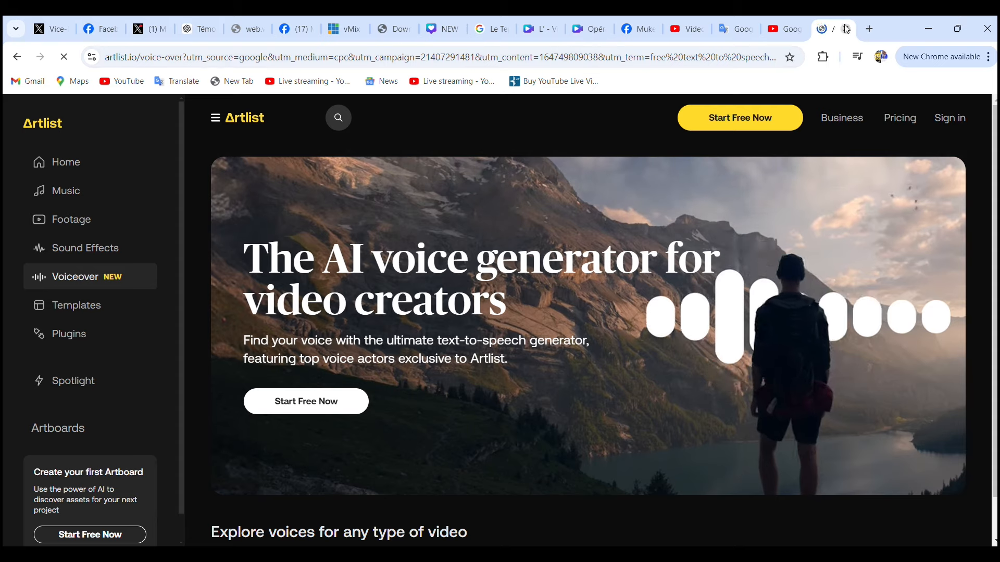
{"action": "left_click", "coordinate": [18, 57]}
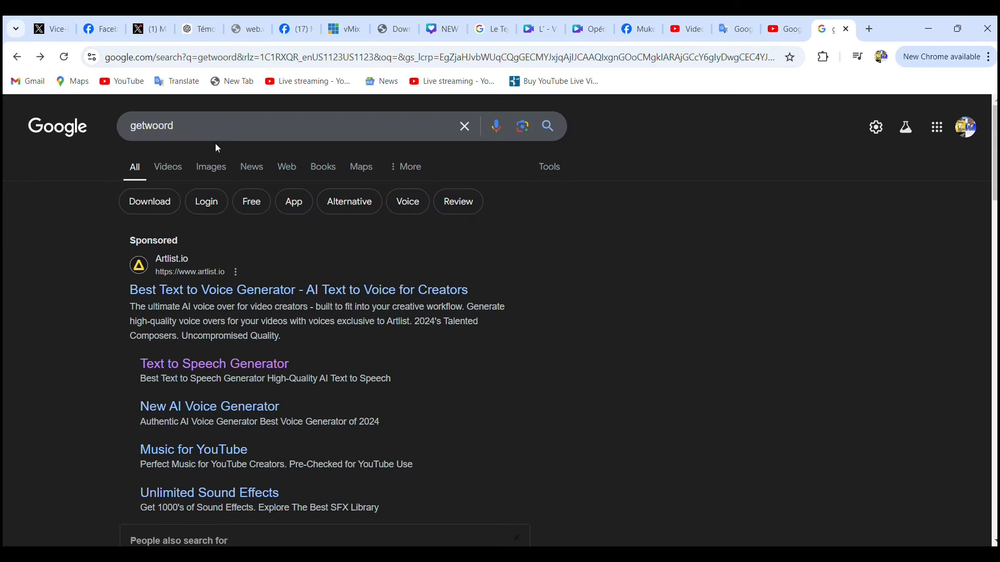
{"action": "scroll", "coordinate": [218, 148], "scroll_direction": "down", "scroll_amount": 8}
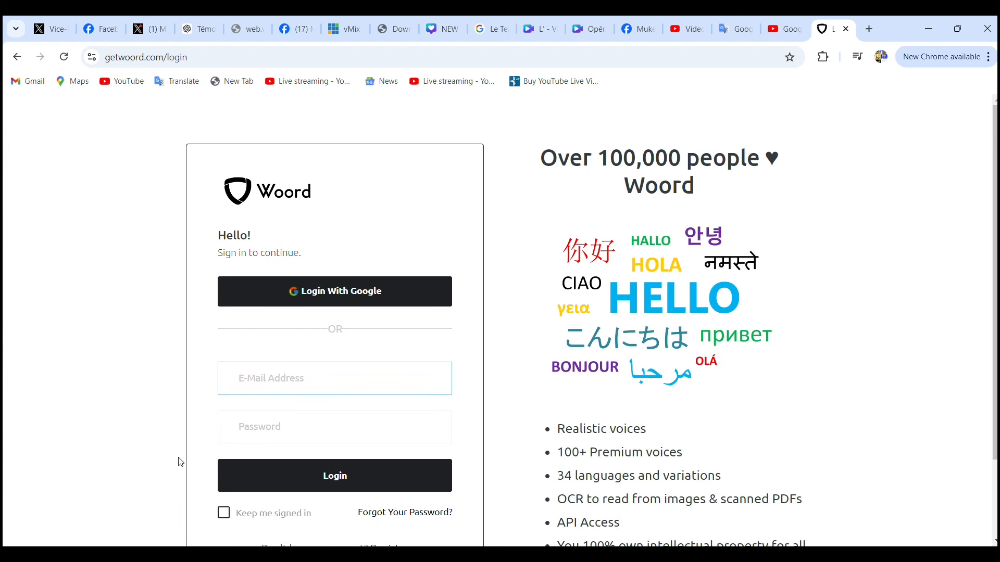
{"action": "left_click", "coordinate": [297, 292]}
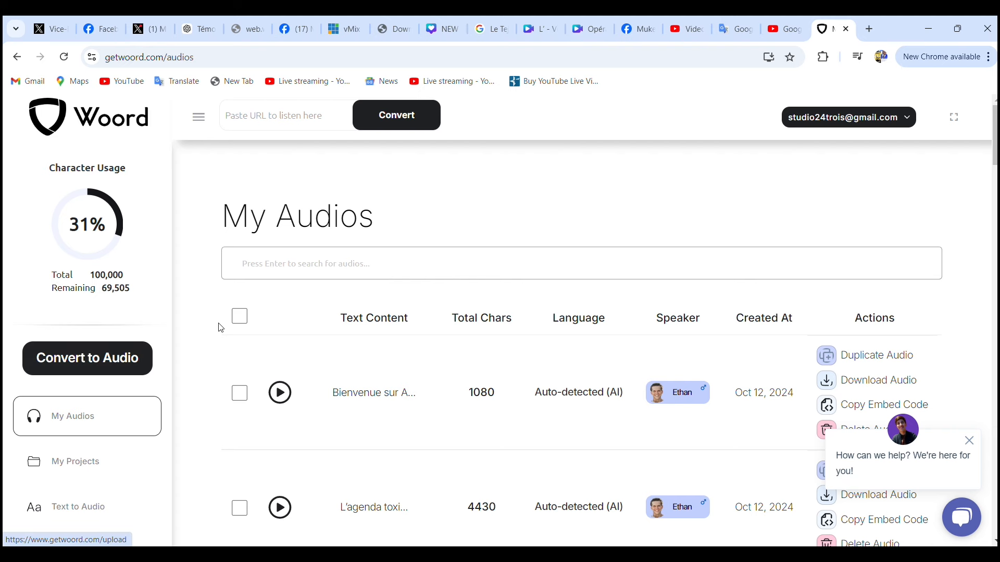
Open Woord's text-to-audio converter and paste the copied story as the text to read.
{"action": "scroll", "coordinate": [85, 367], "scroll_direction": "down", "scroll_amount": 3}
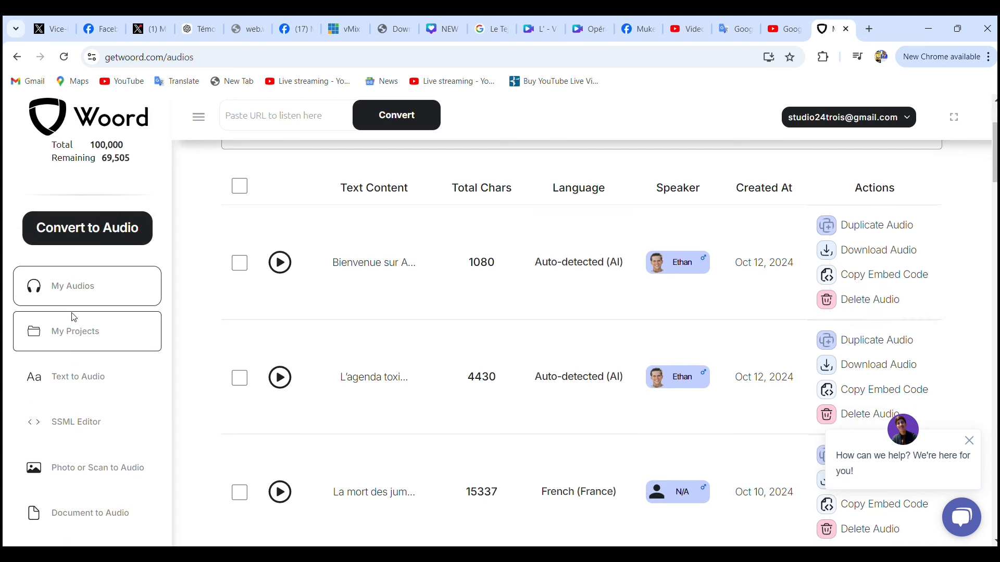
{"action": "left_click", "coordinate": [80, 290]}
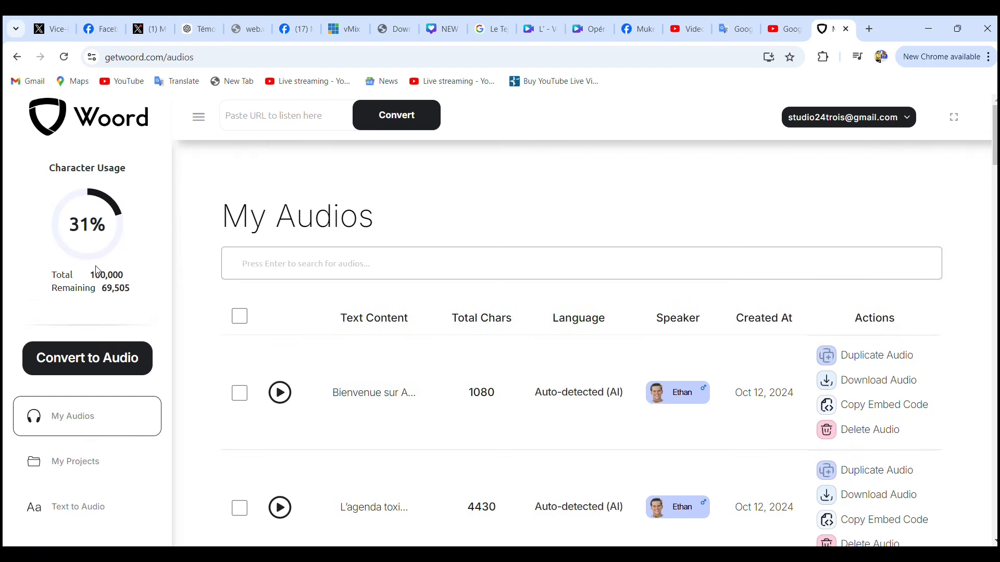
{"action": "left_click", "coordinate": [79, 358]}
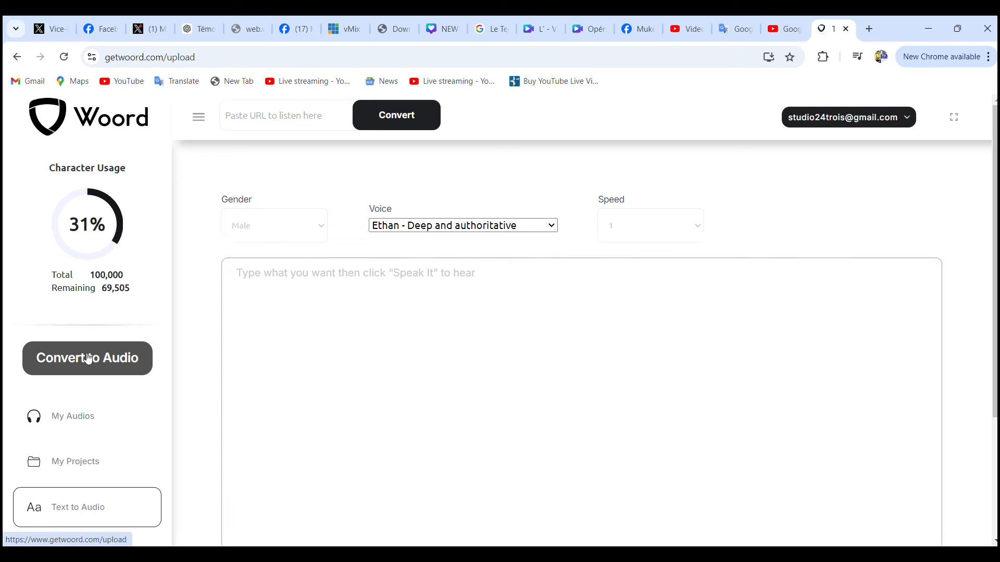
{"action": "left_click", "coordinate": [255, 269]}
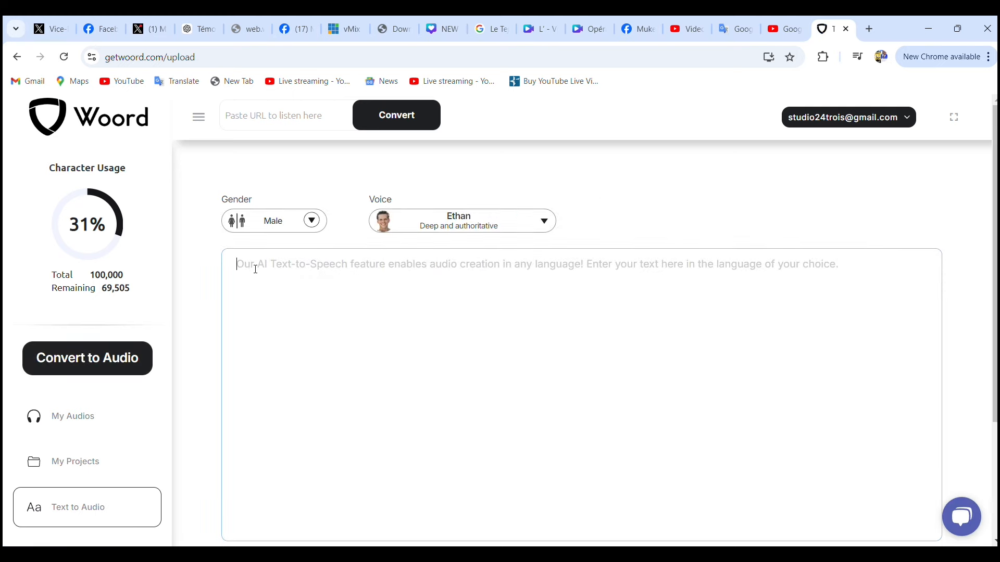
{"action": "key", "text": "ctrl+v"}
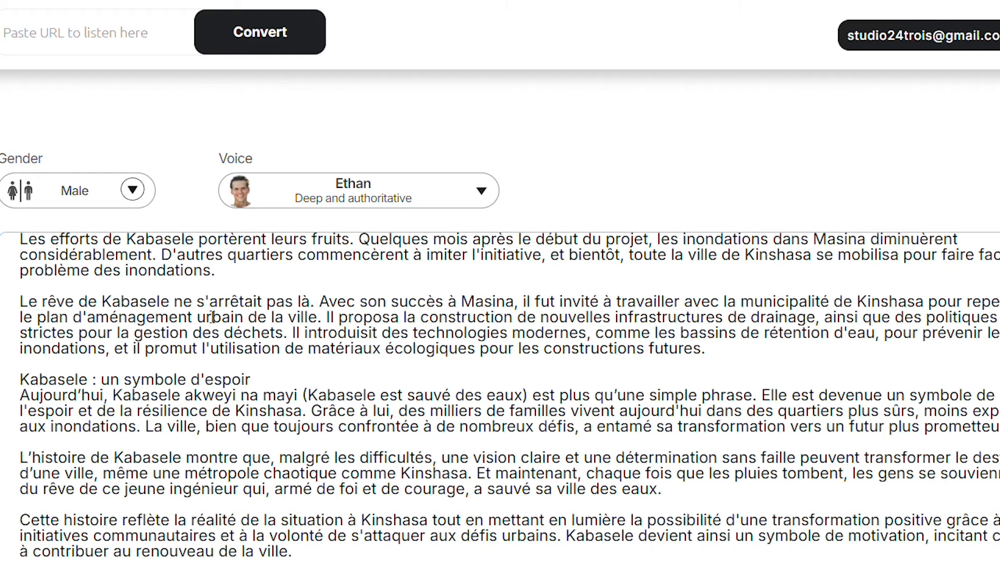
Check the pasted story from start to end and generate its audio with the preselected male voice Ethan.
{"action": "scroll", "coordinate": [364, 304], "scroll_direction": "up", "scroll_amount": 15}
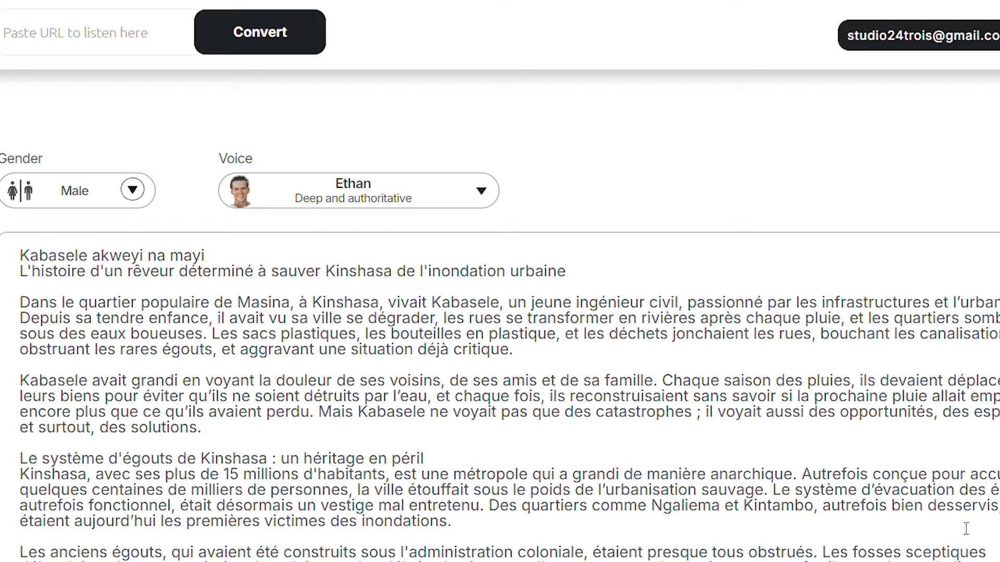
{"action": "scroll", "coordinate": [691, 429], "scroll_direction": "down", "scroll_amount": 10}
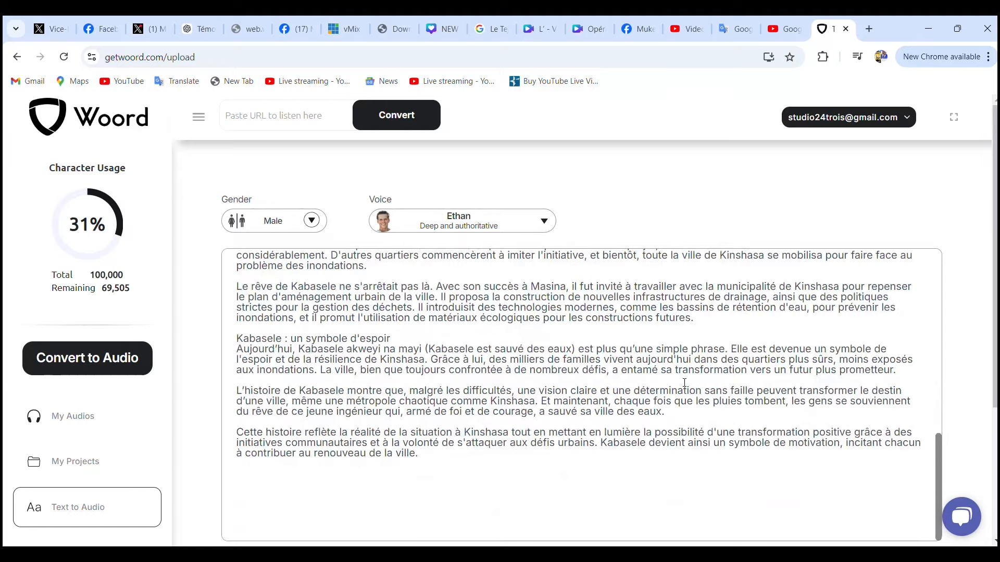
{"action": "scroll", "coordinate": [666, 375], "scroll_direction": "down", "scroll_amount": 4}
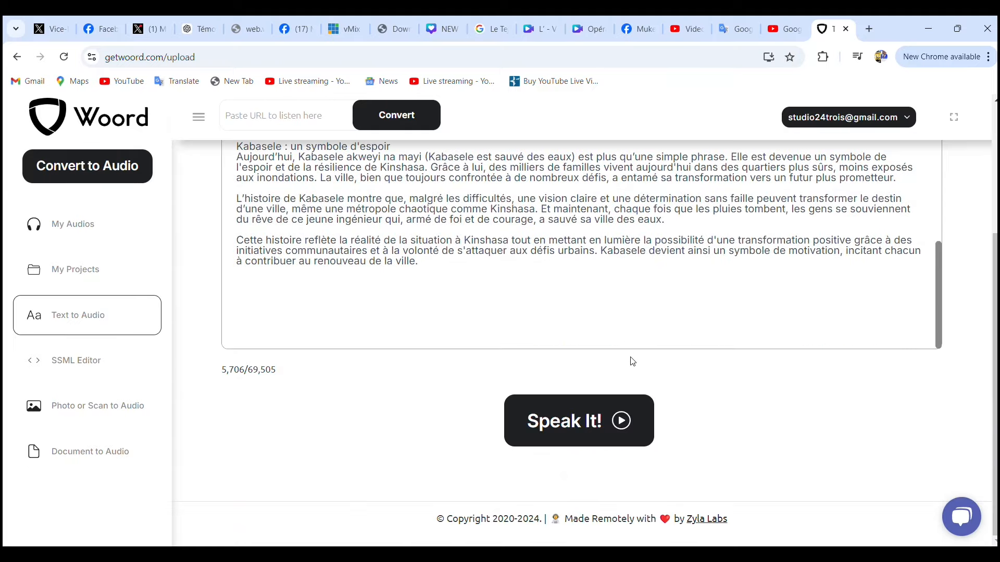
{"action": "left_click", "coordinate": [572, 421]}
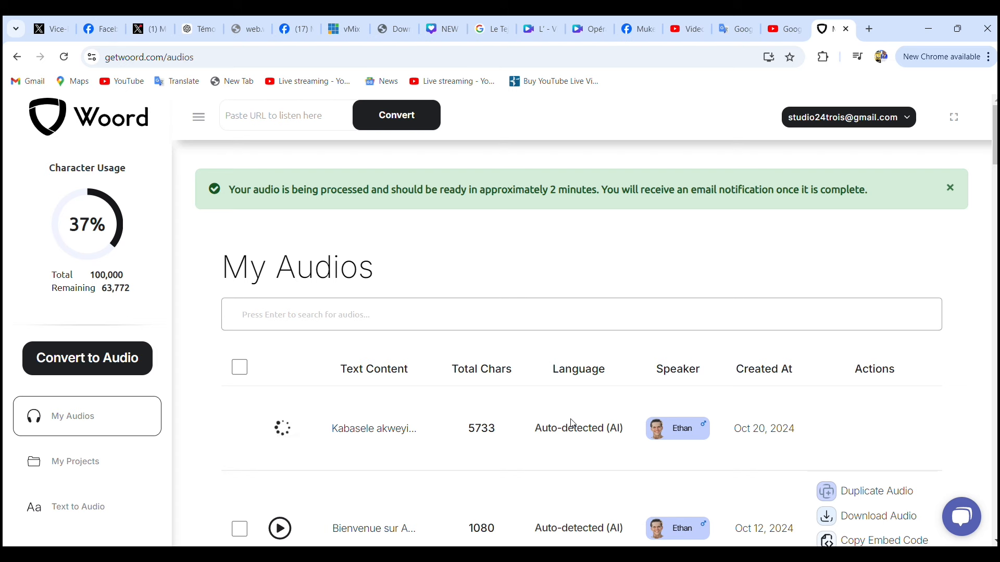
{"action": "left_click", "coordinate": [919, 30]}
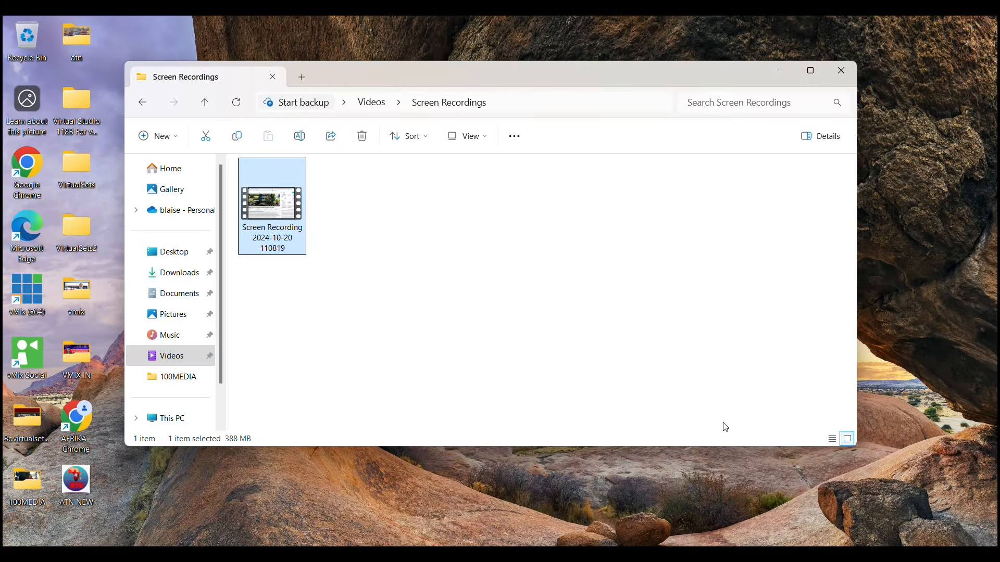
{"action": "mouse_move", "coordinate": [704, 555]}
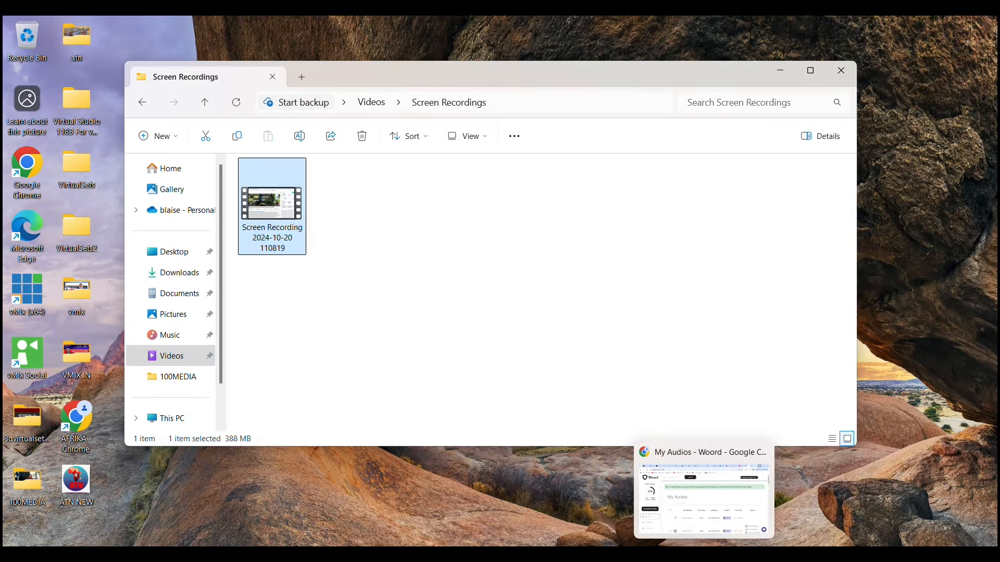
{"action": "left_click", "coordinate": [703, 555]}
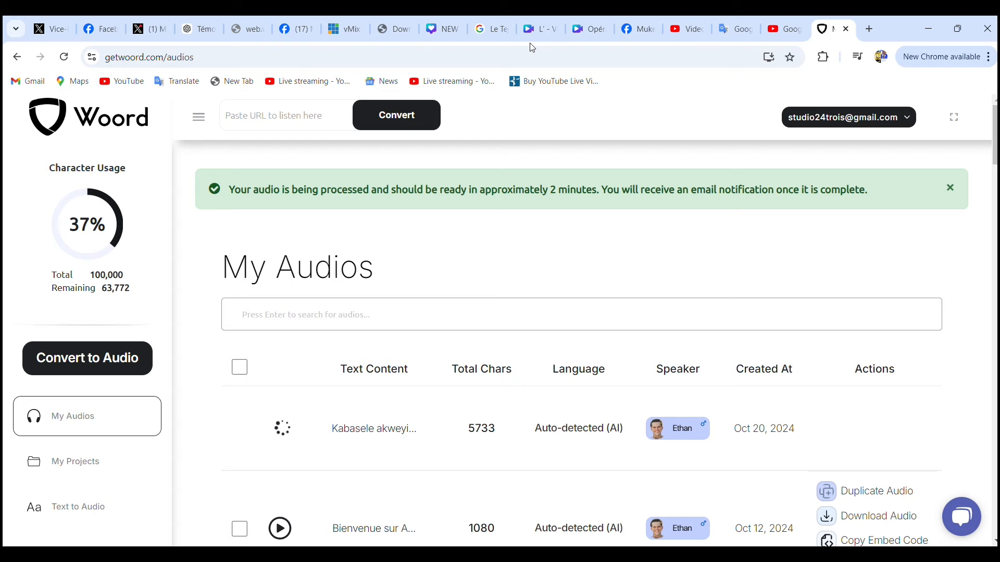
Return to the ChatGPT conversation and request an illustration with the prompt "genere une image 1920x1080 se basant sur".
{"action": "left_click", "coordinate": [198, 29]}
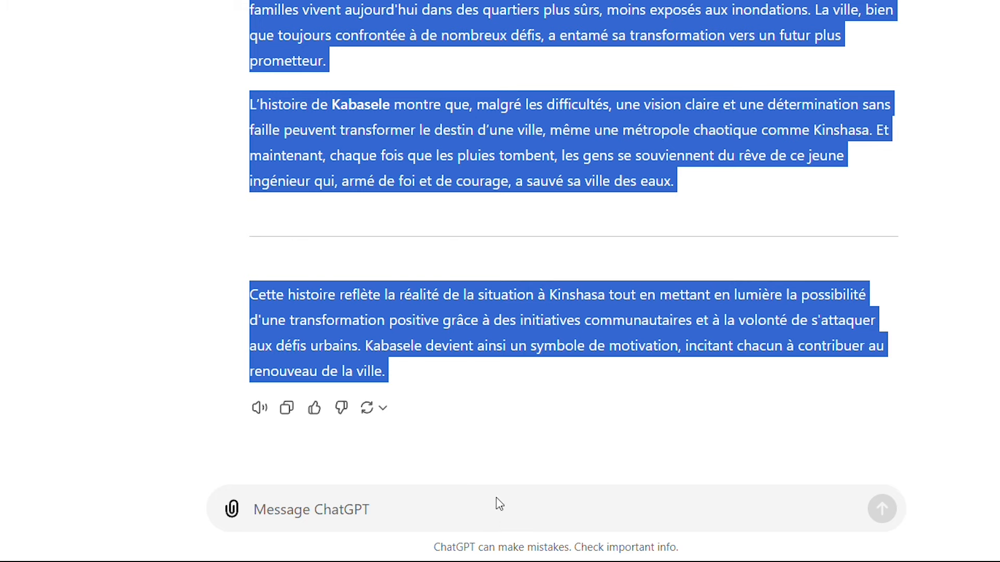
{"action": "left_click", "coordinate": [343, 513]}
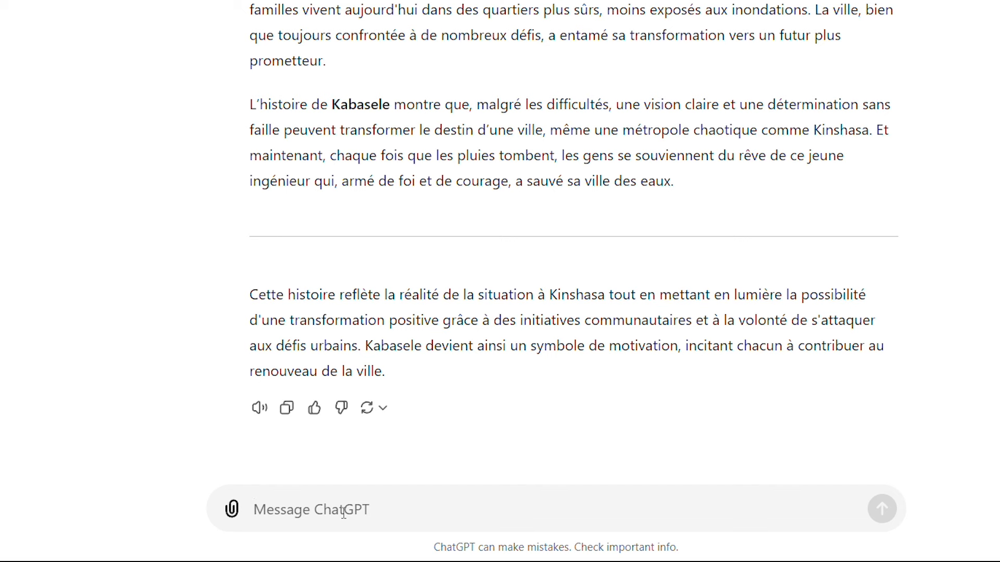
{"action": "type", "text": "genere"}
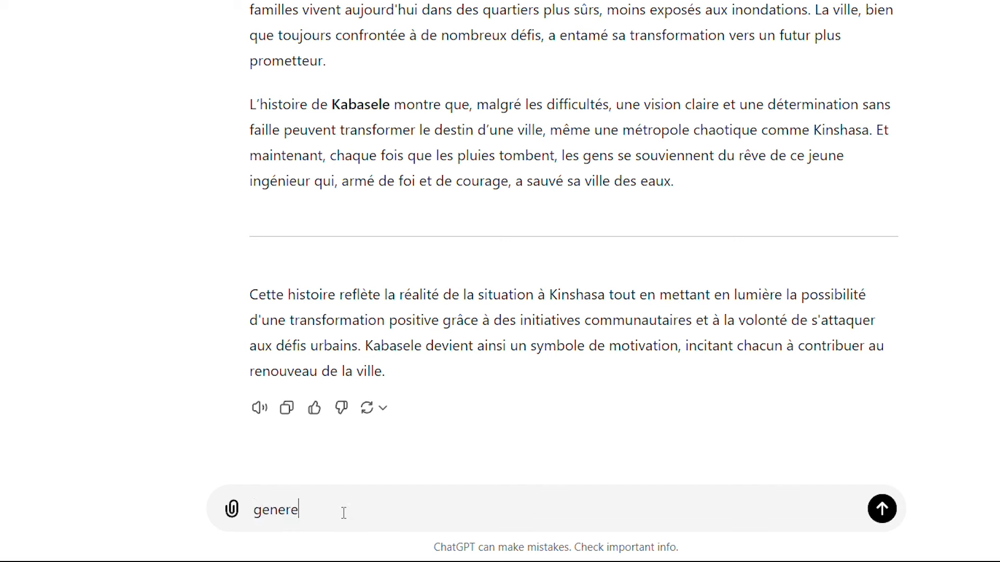
{"action": "key", "text": "BackSpace"}
{"action": "key", "text": "BackSpace"}
{"action": "key", "text": "BackSpace"}
{"action": "key", "text": "BackSpace"}
{"action": "key", "text": "BackSpace"}
{"action": "key", "text": "BackSpace"}
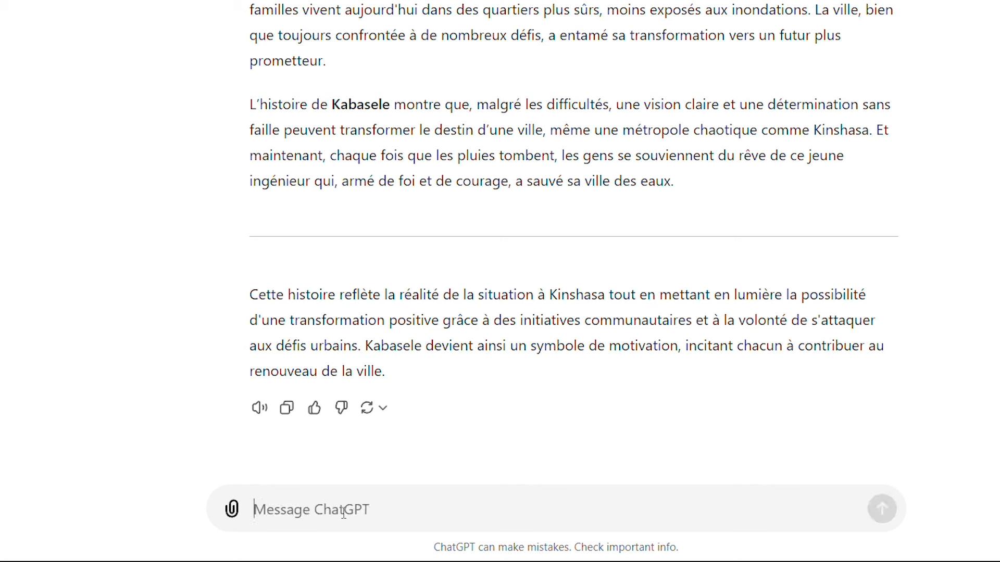
{"action": "type", "text": "gere"}
{"action": "key", "text": "BackSpace"}
{"action": "key", "text": "BackSpace"}
{"action": "type", "text": "m"}
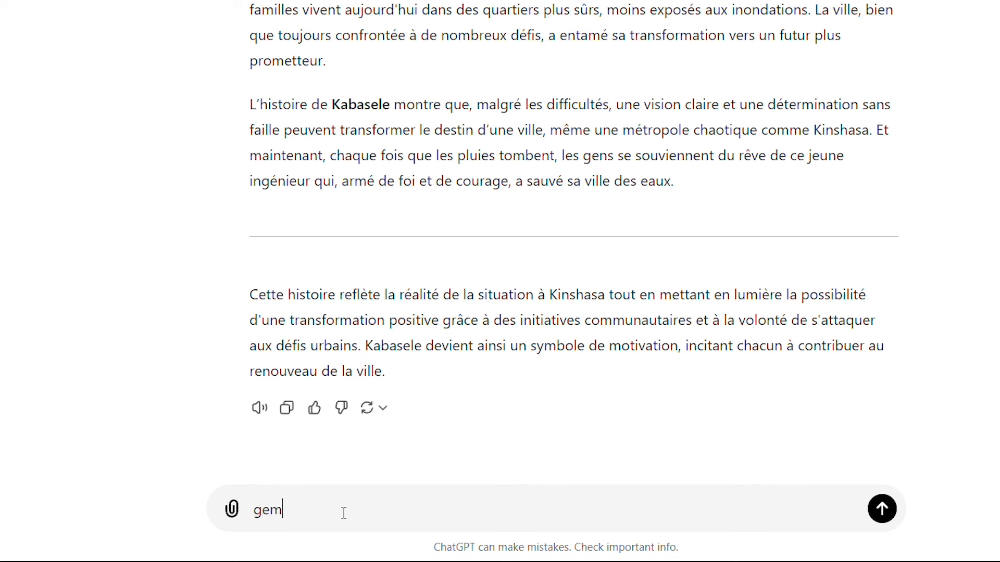
{"action": "key", "text": "BackSpace"}
{"action": "type", "text": "nere une image 1920"}
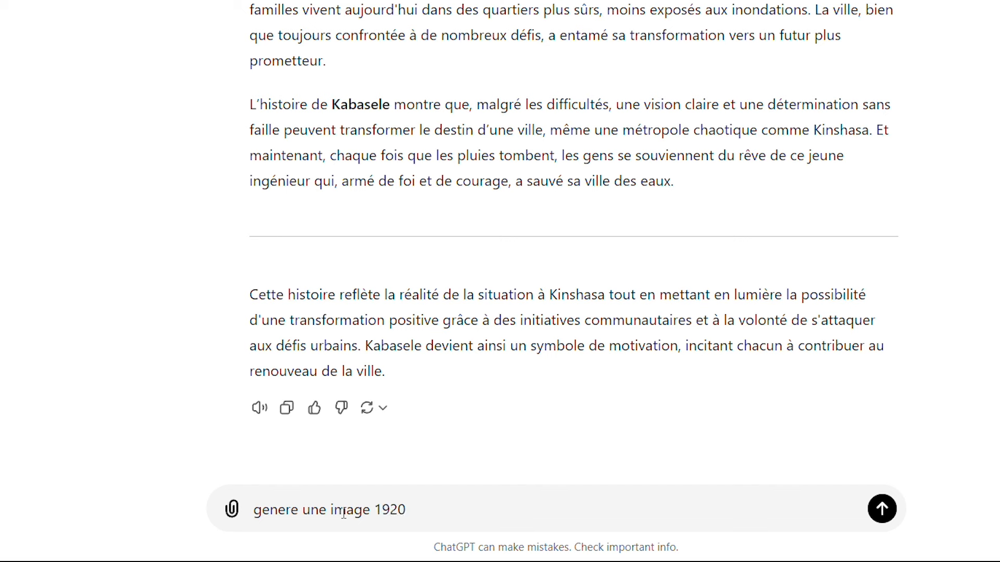
{"action": "type", "text": "x18"}
{"action": "key", "text": "BackSpace"}
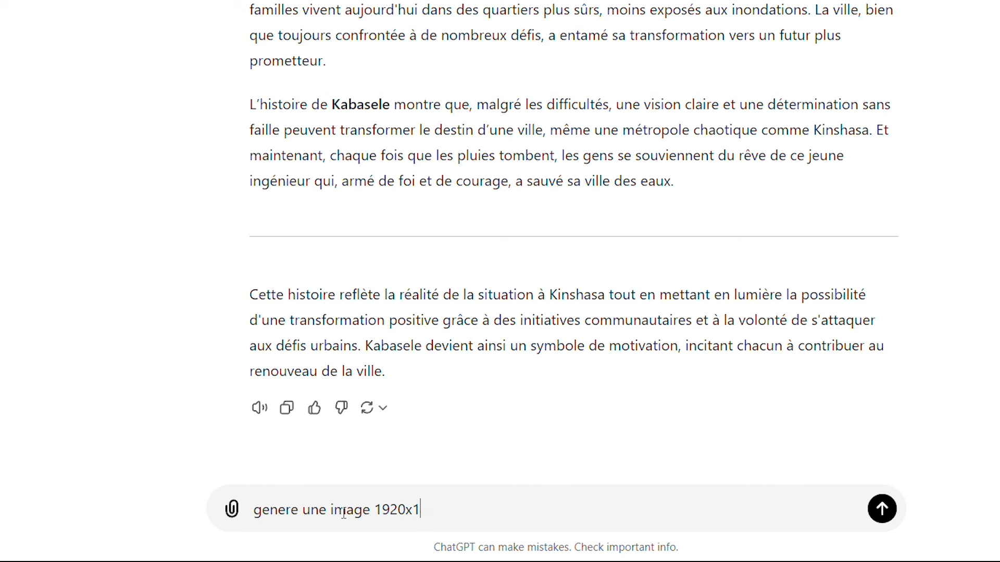
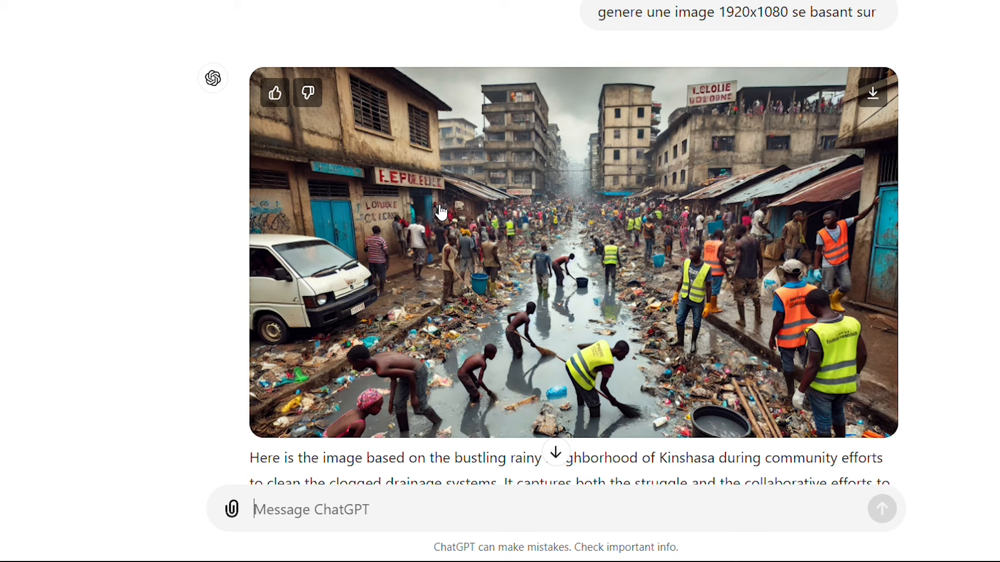
Download the generated street-cleaning image and look over it together with its description.
{"action": "left_click", "coordinate": [873, 92]}
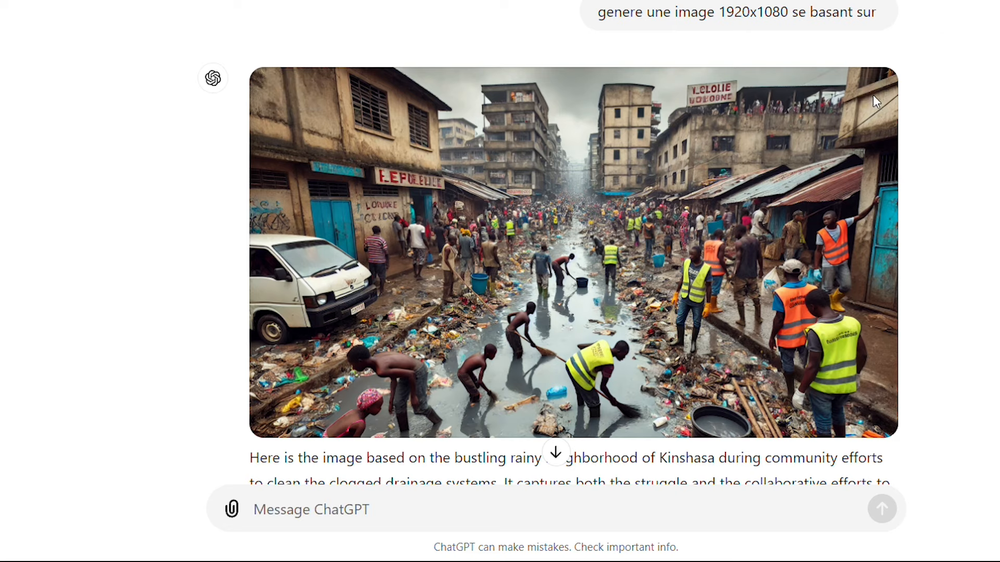
{"action": "left_click", "coordinate": [122, 42]}
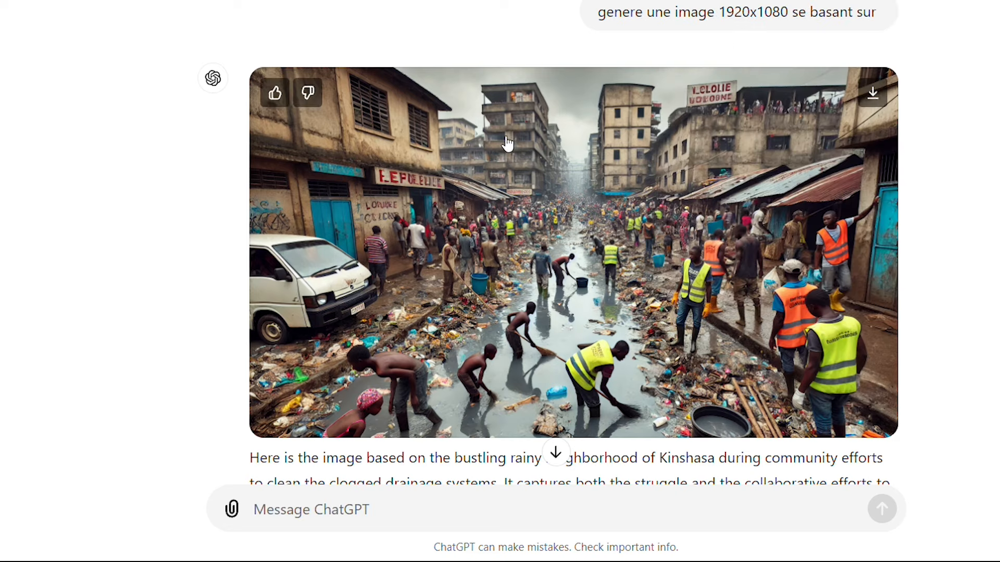
{"action": "scroll", "coordinate": [520, 151], "scroll_direction": "down", "scroll_amount": 3}
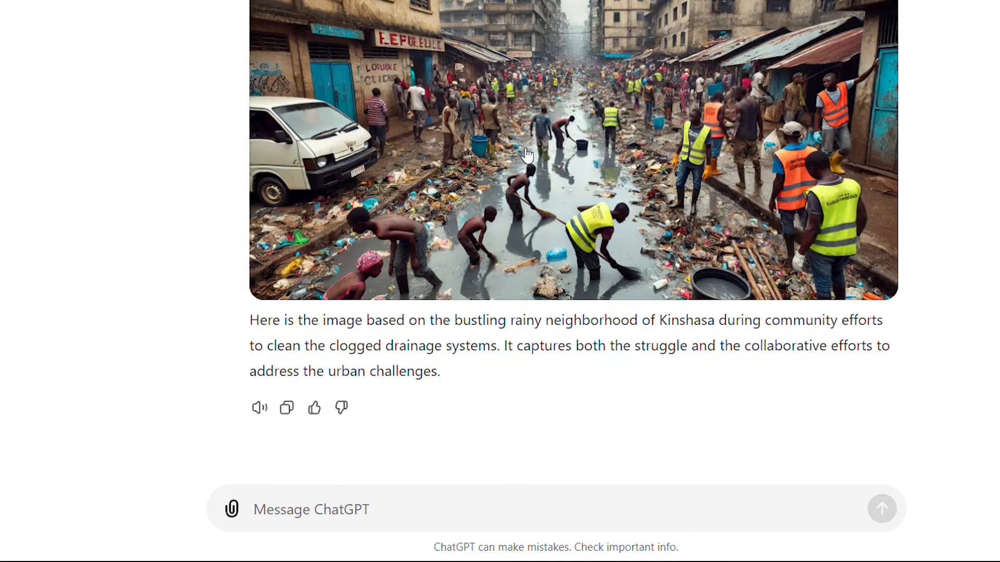
{"action": "scroll", "coordinate": [527, 154], "scroll_direction": "up", "scroll_amount": 4}
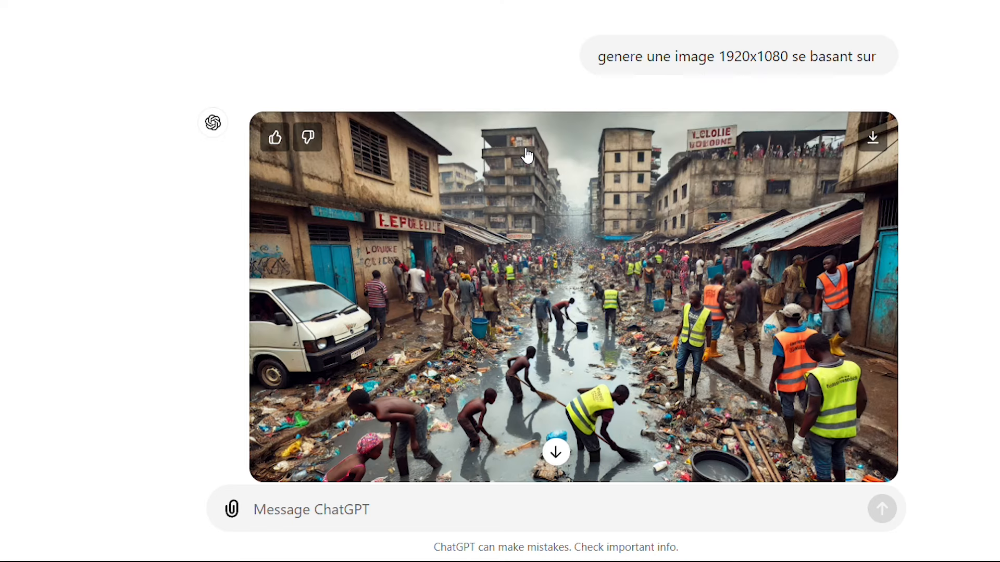
{"action": "scroll", "coordinate": [526, 157], "scroll_direction": "down", "scroll_amount": 4}
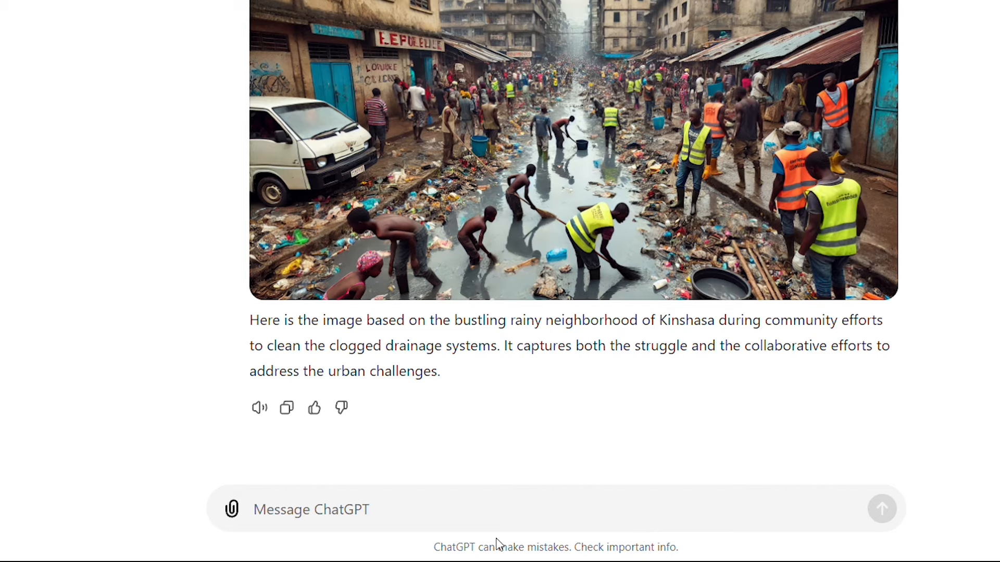
{"action": "scroll", "coordinate": [526, 453], "scroll_direction": "up", "scroll_amount": 8}
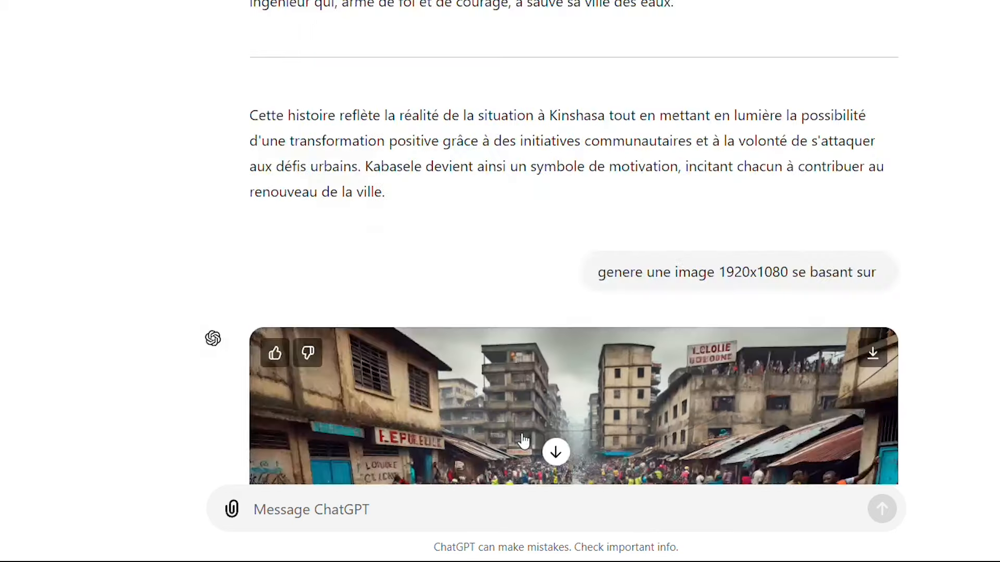
{"action": "scroll", "coordinate": [523, 424], "scroll_direction": "down", "scroll_amount": 9}
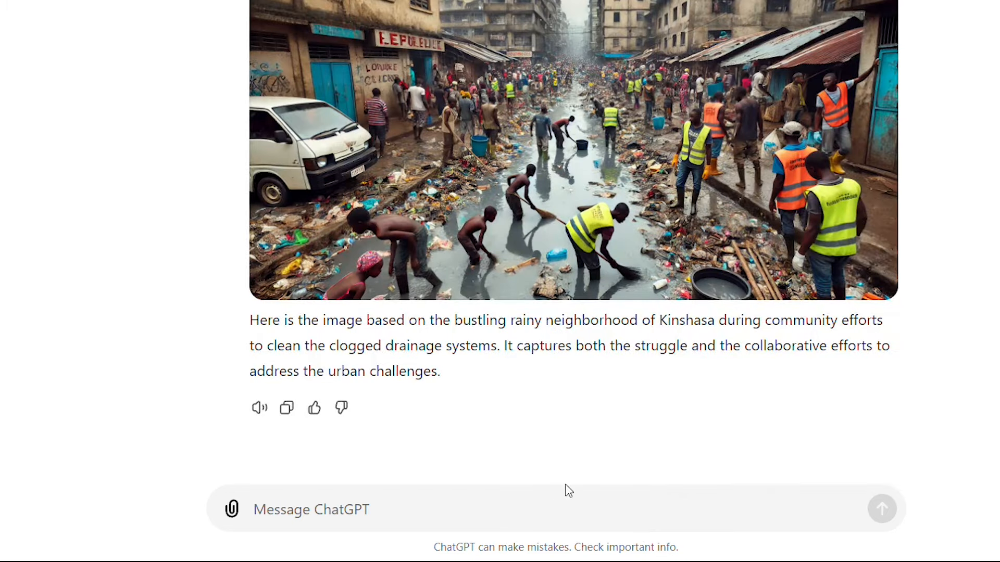
Ask ChatGPT to add Congolese flags to the image with the prompt "ajoute des dapeau de lard dans le background".
{"action": "left_click", "coordinate": [324, 514]}
{"action": "type", "text": "ajoute des "}
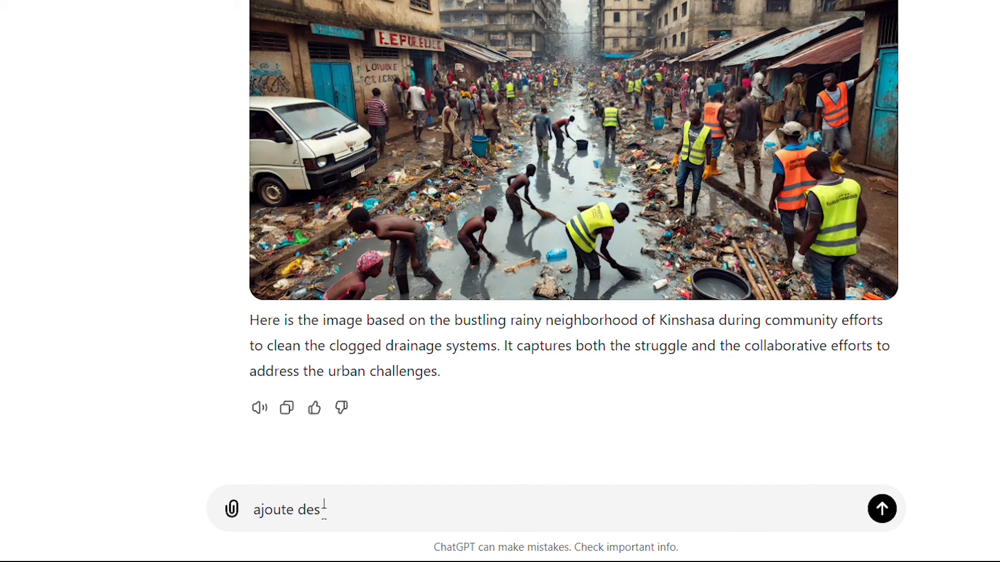
{"action": "type", "text": "dapeau de lard "}
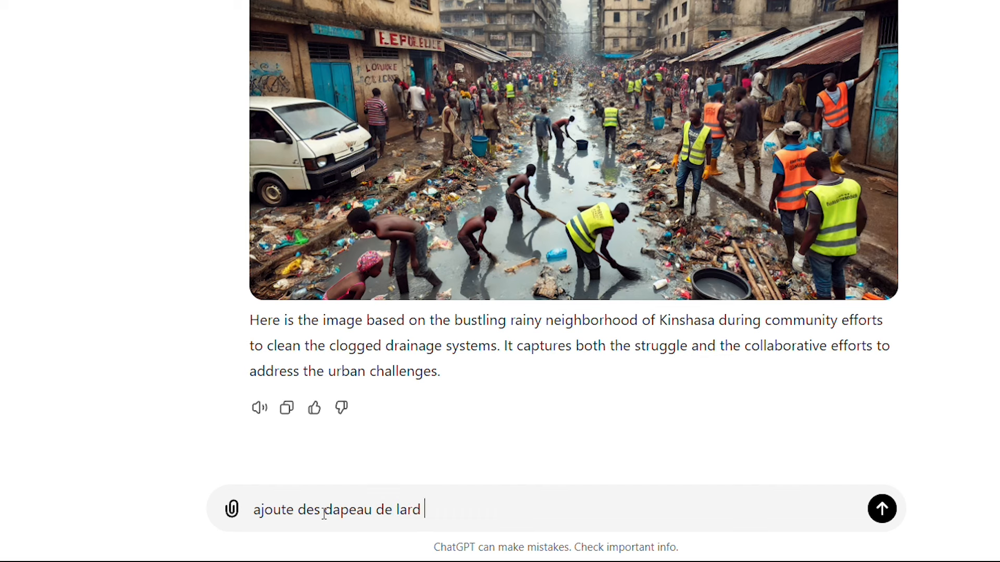
{"action": "type", "text": "dans le backgr"}
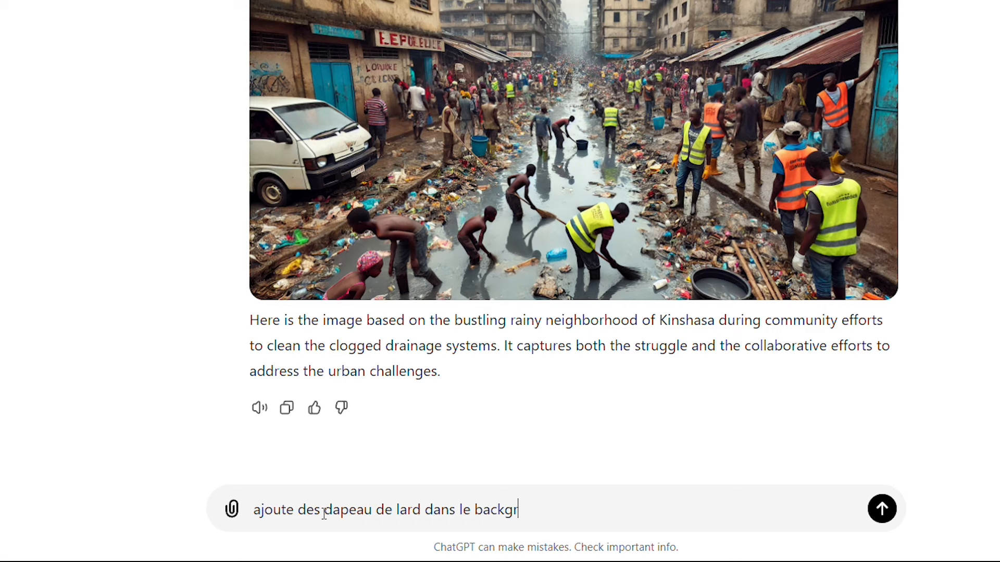
{"action": "type", "text": "ound"}
{"action": "left_click", "coordinate": [882, 510]}
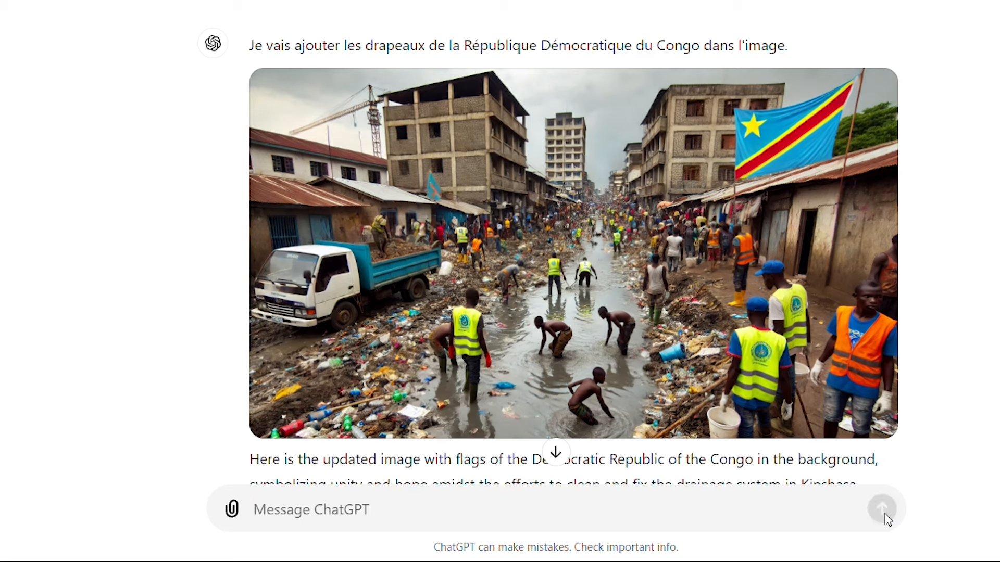
Look over the updated image with the Congolese flags and download it.
{"action": "scroll", "coordinate": [866, 382], "scroll_direction": "down", "scroll_amount": 2}
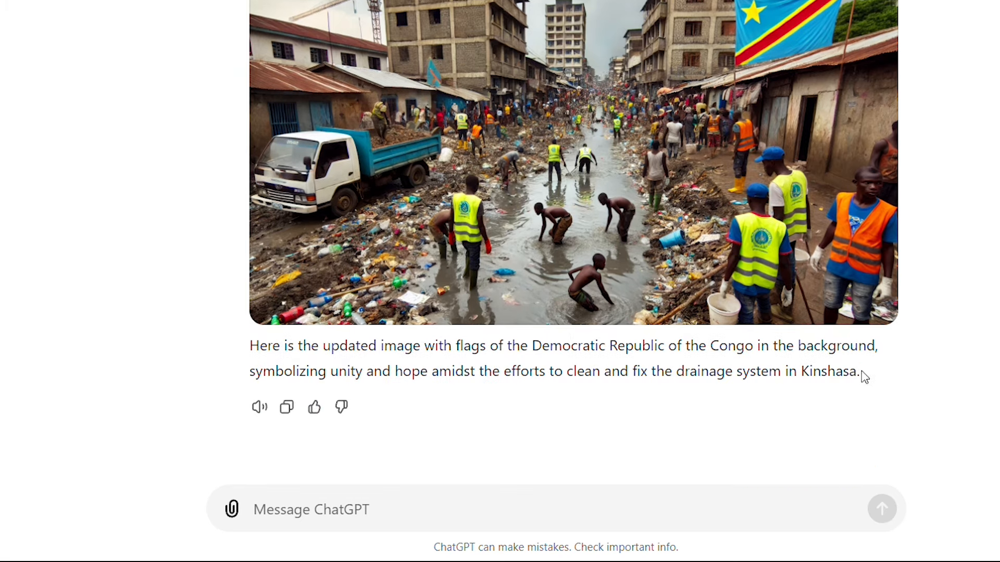
{"action": "scroll", "coordinate": [849, 343], "scroll_direction": "up", "scroll_amount": 3}
{"action": "mouse_move", "coordinate": [850, 345]}
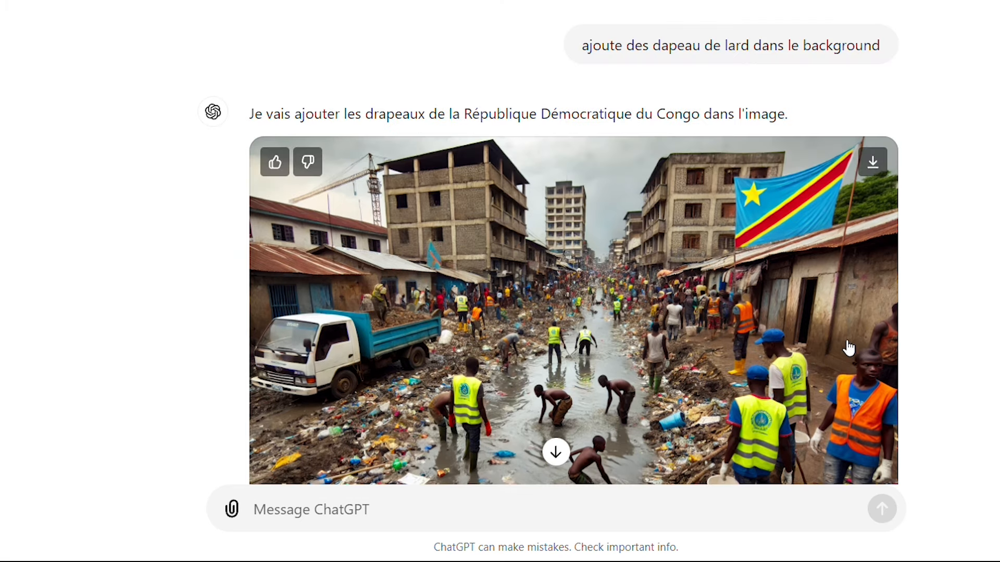
{"action": "left_click", "coordinate": [873, 165]}
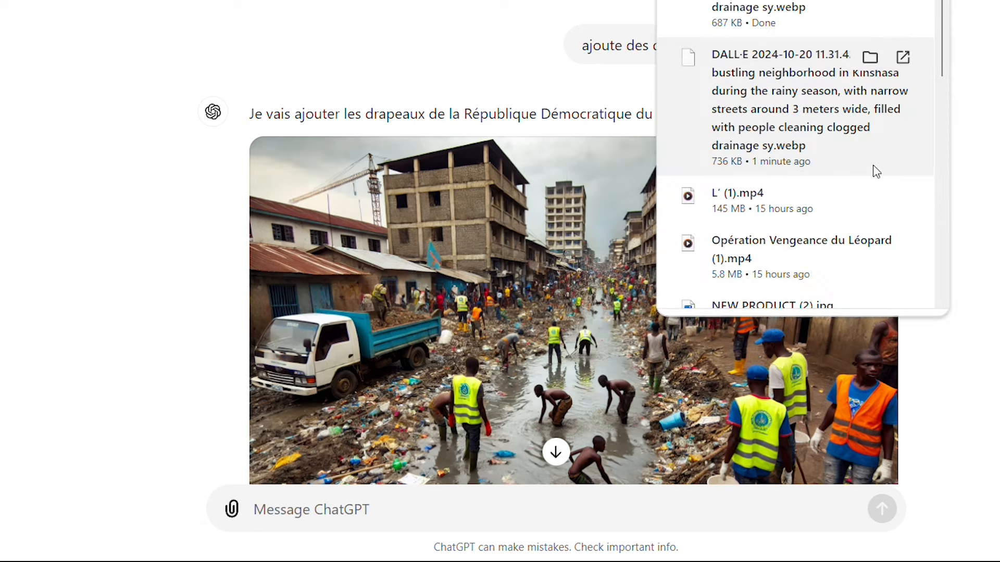
Request a dramatic flood image from ChatGPT with the prompt "donne des scene rdamitique ou le gent sont entrain de partir les eaux".
{"action": "scroll", "coordinate": [439, 279], "scroll_direction": "down", "scroll_amount": 3}
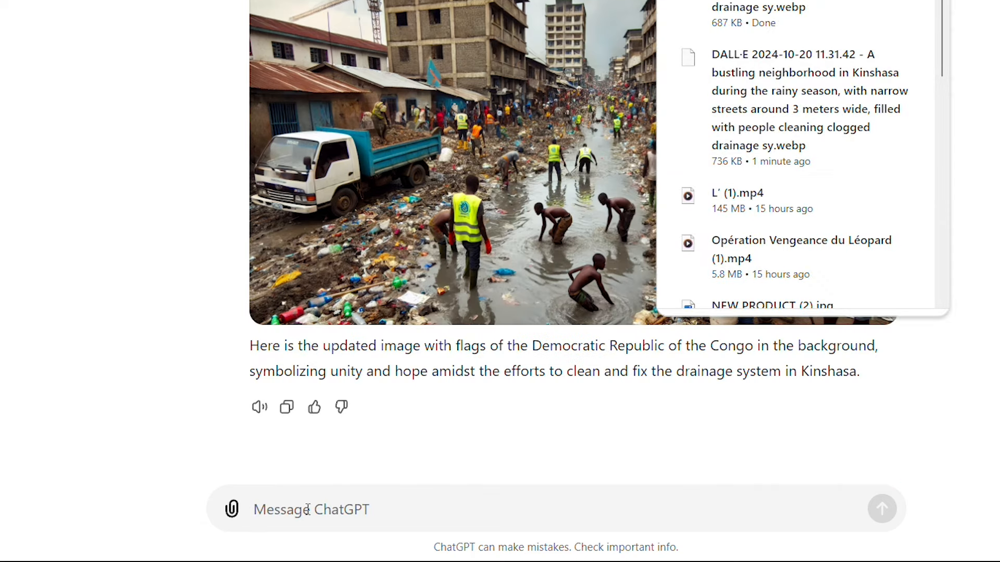
{"action": "left_click", "coordinate": [308, 508]}
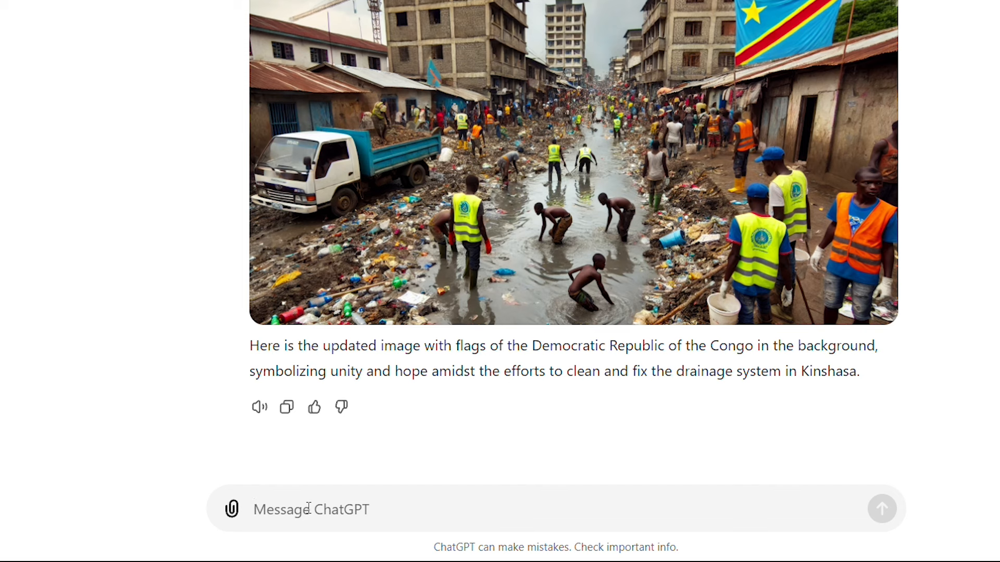
{"action": "type", "text": "d"}
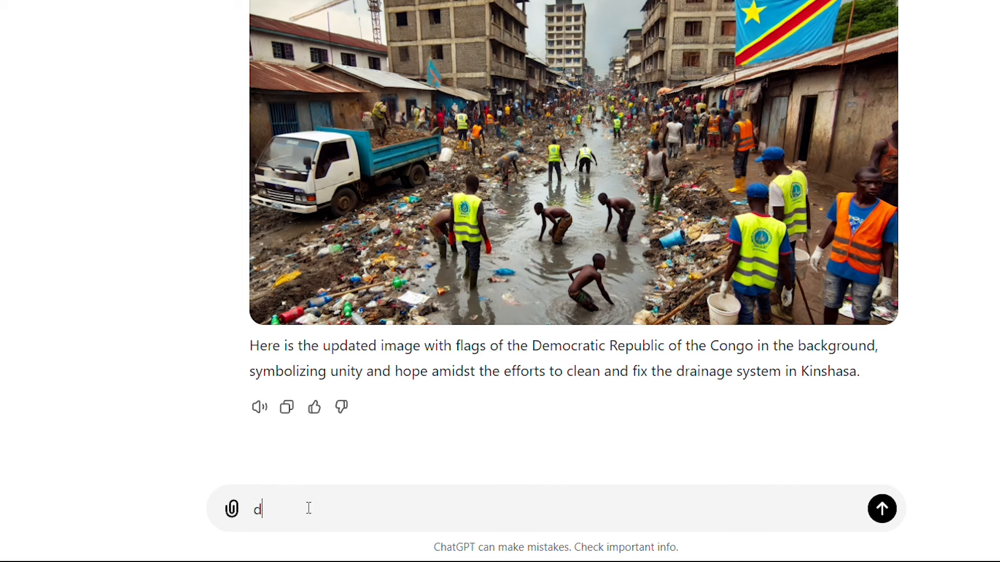
{"action": "type", "text": "onne des scene rdamitique ou le gent sont"}
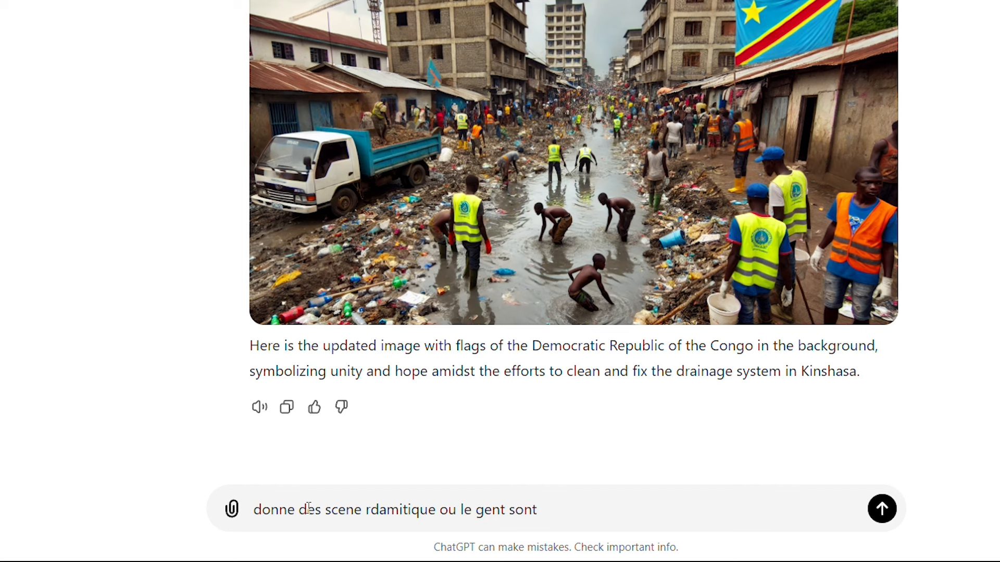
{"action": "type", "text": " entrain de parti"}
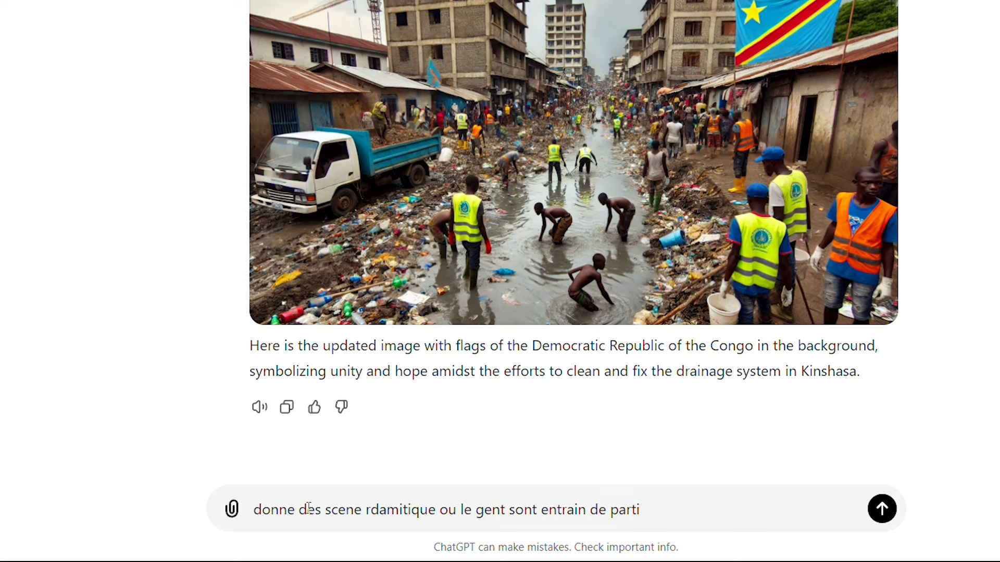
{"action": "type", "text": "r les eaux"}
{"action": "left_click", "coordinate": [882, 515]}
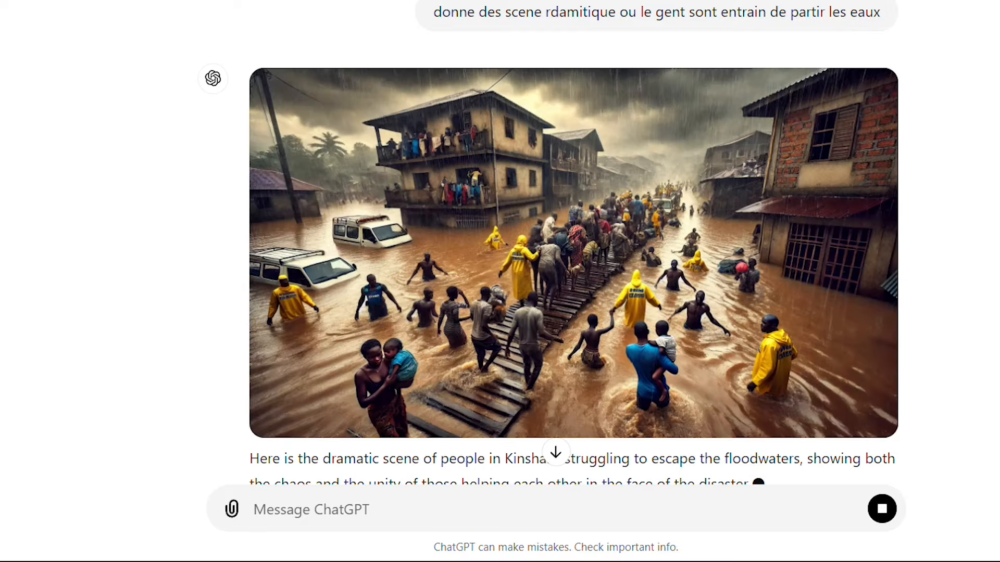
Look over the generated image of people escaping the floodwaters and download it.
{"action": "scroll", "coordinate": [624, 319], "scroll_direction": "down", "scroll_amount": 3}
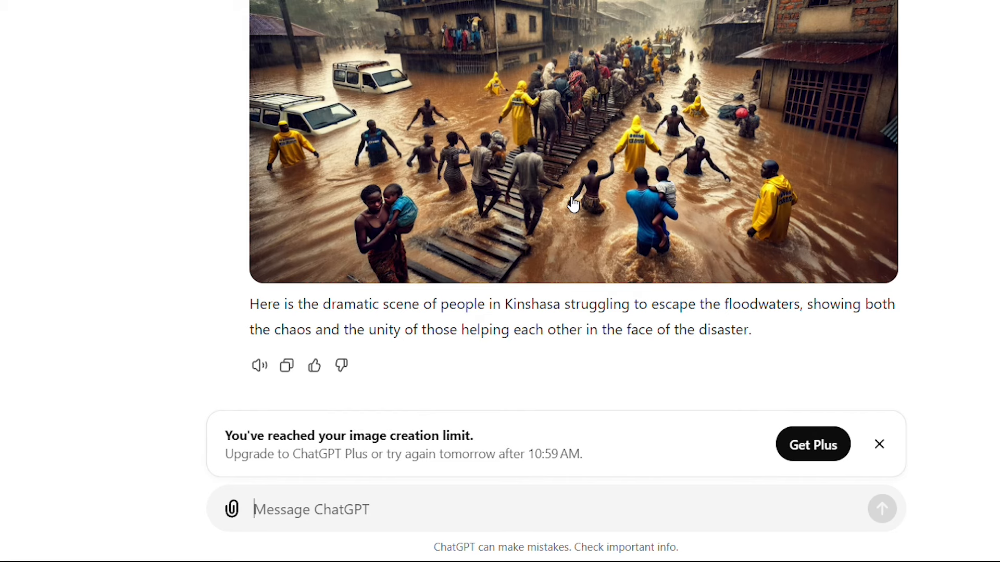
{"action": "scroll", "coordinate": [754, 139], "scroll_direction": "up", "scroll_amount": 3}
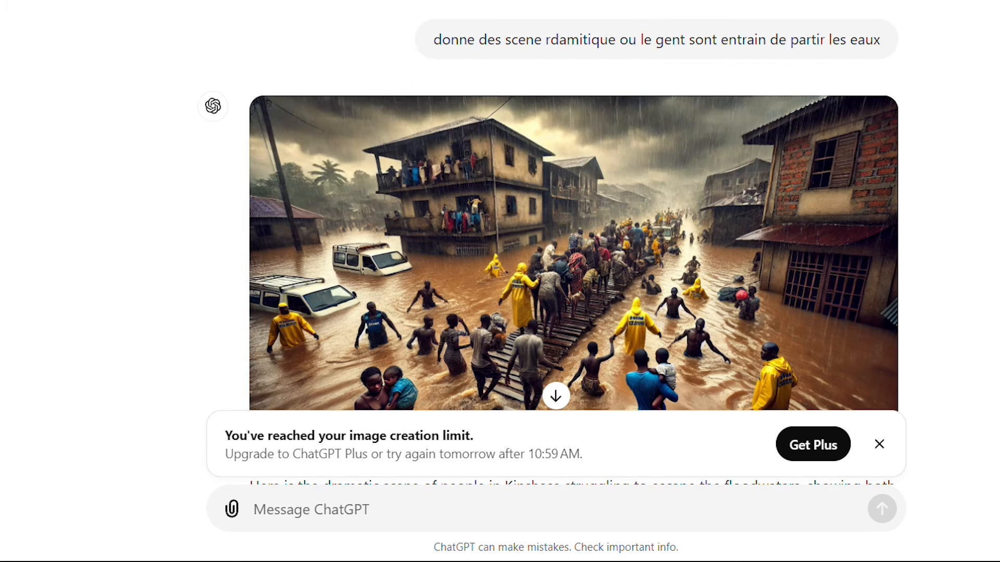
{"action": "scroll", "coordinate": [730, 167], "scroll_direction": "down", "scroll_amount": 2}
{"action": "left_click", "coordinate": [873, 32]}
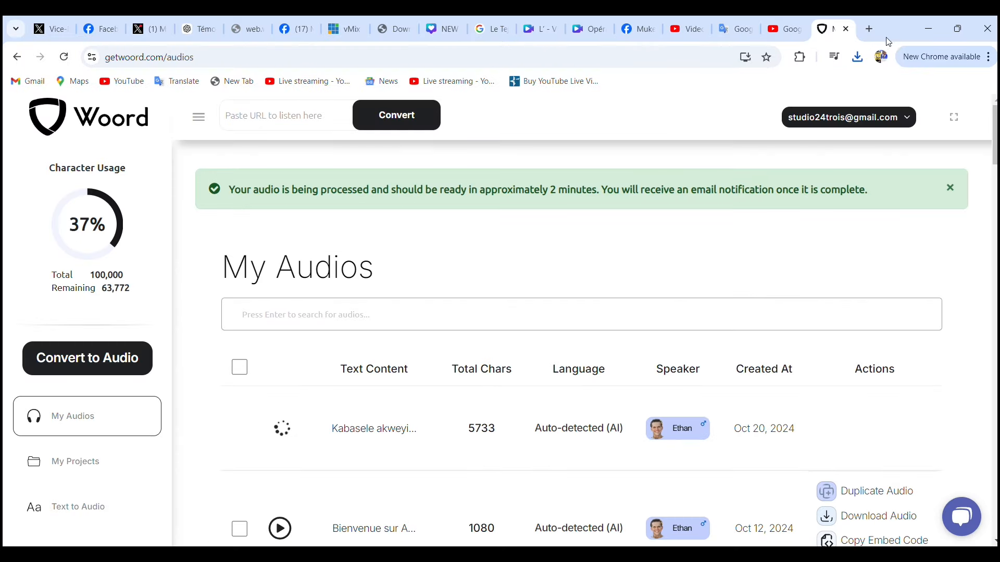
Open the leonardo.ai website in a new browser tab.
{"action": "left_click", "coordinate": [869, 29]}
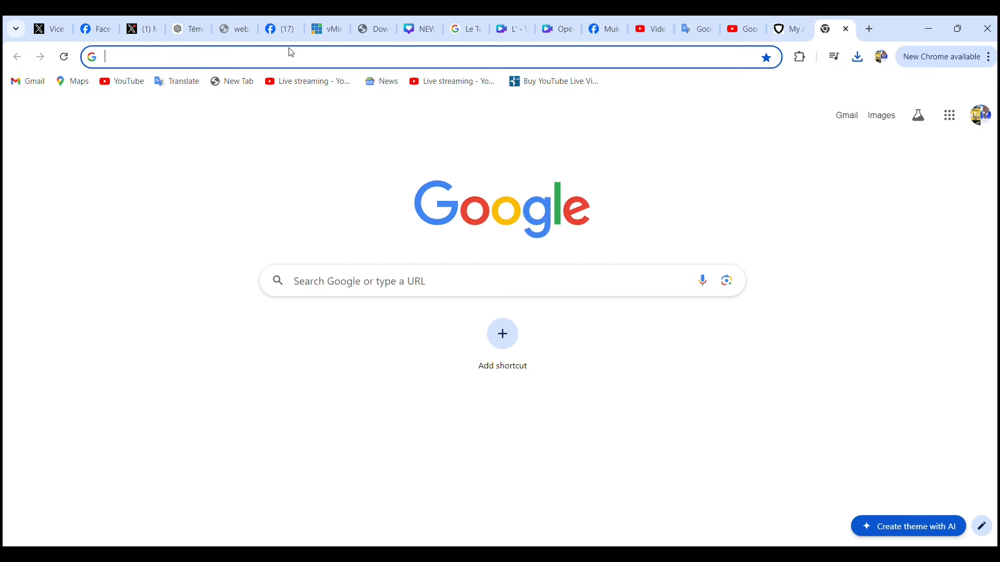
{"action": "left_click", "coordinate": [253, 59]}
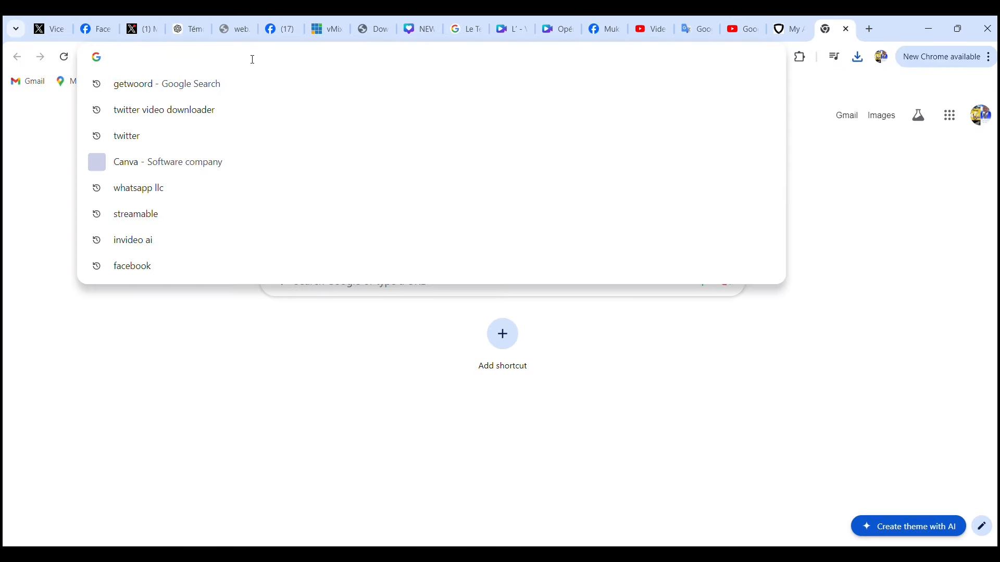
{"action": "type", "text": "le"}
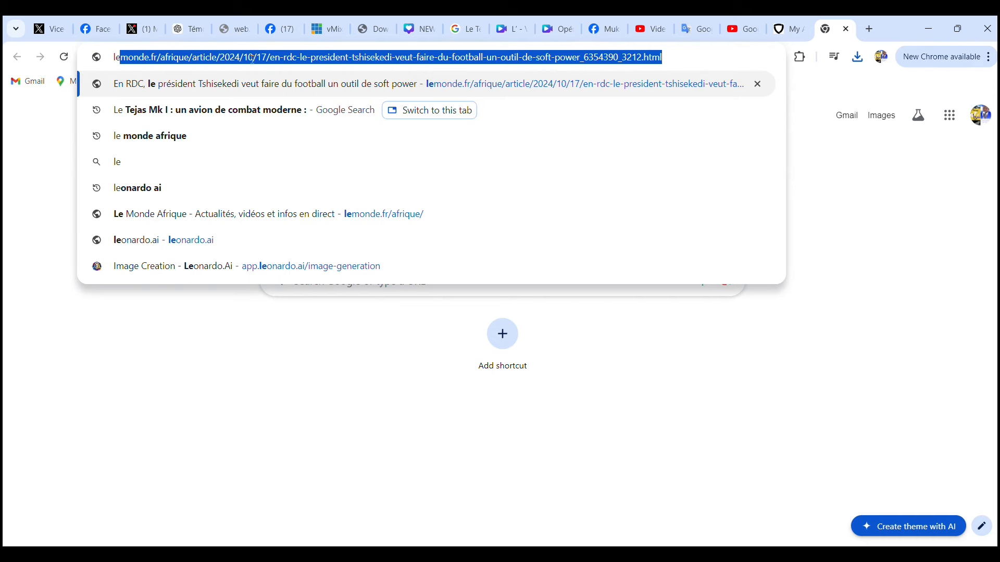
{"action": "type", "text": "o"}
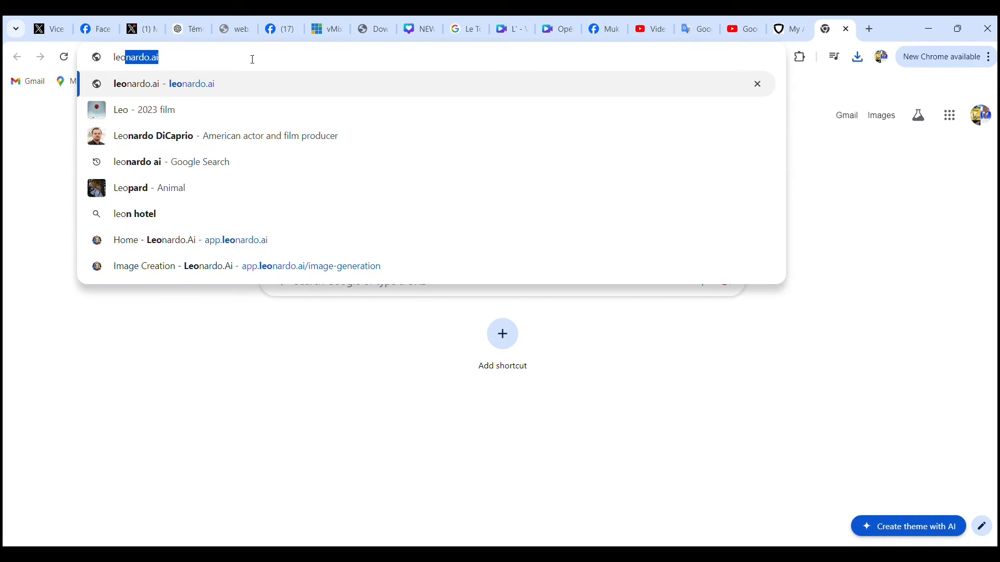
{"action": "key", "text": "Return"}
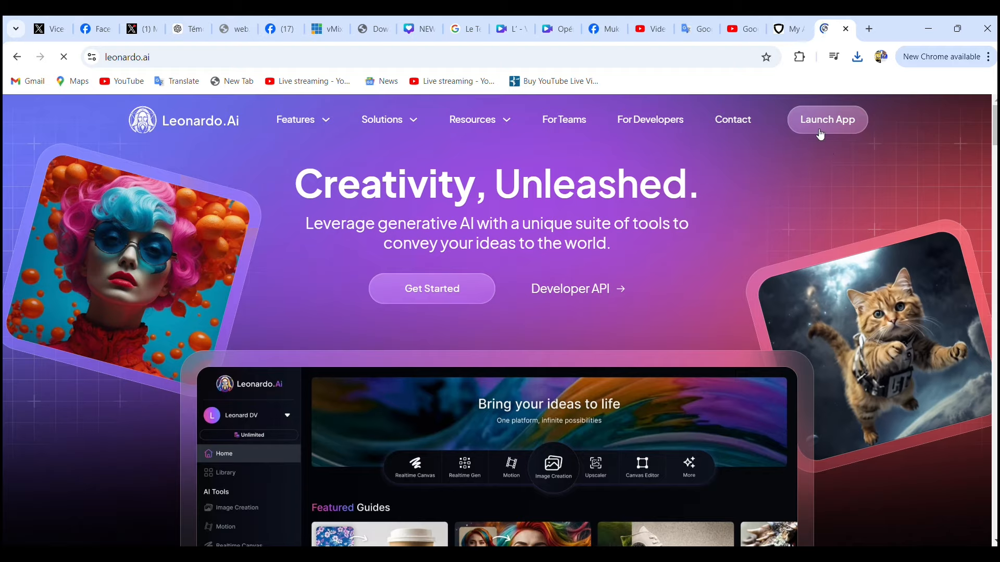
Launch the Leonardo.Ai app and sign in with the channel's Google account.
{"action": "left_click", "coordinate": [820, 119]}
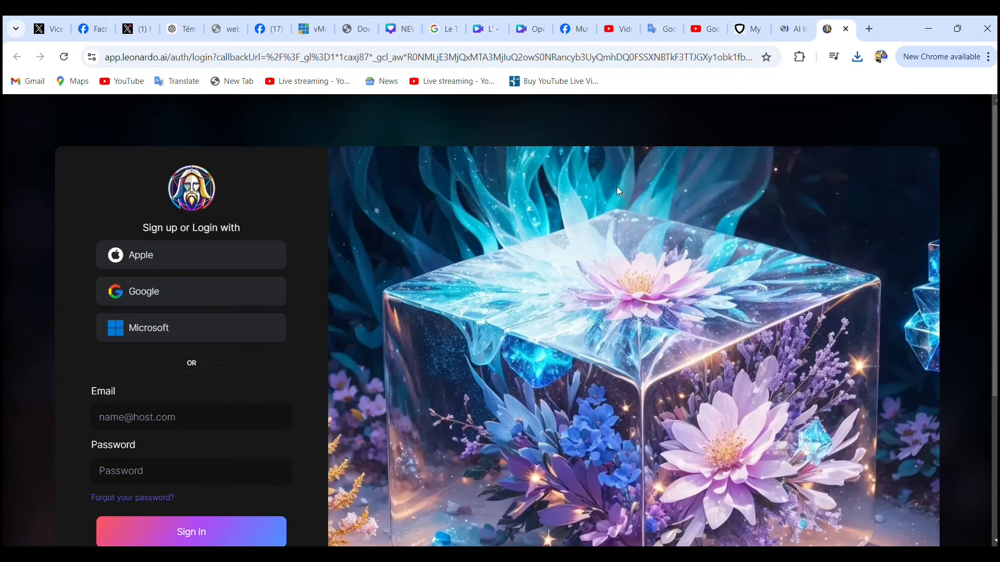
{"action": "left_click", "coordinate": [141, 290]}
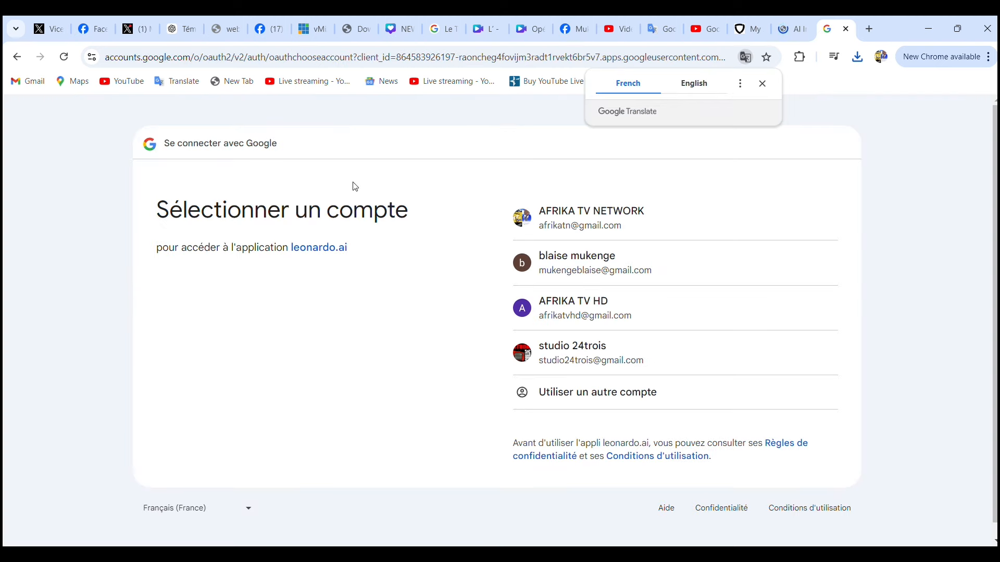
{"action": "left_click", "coordinate": [589, 218]}
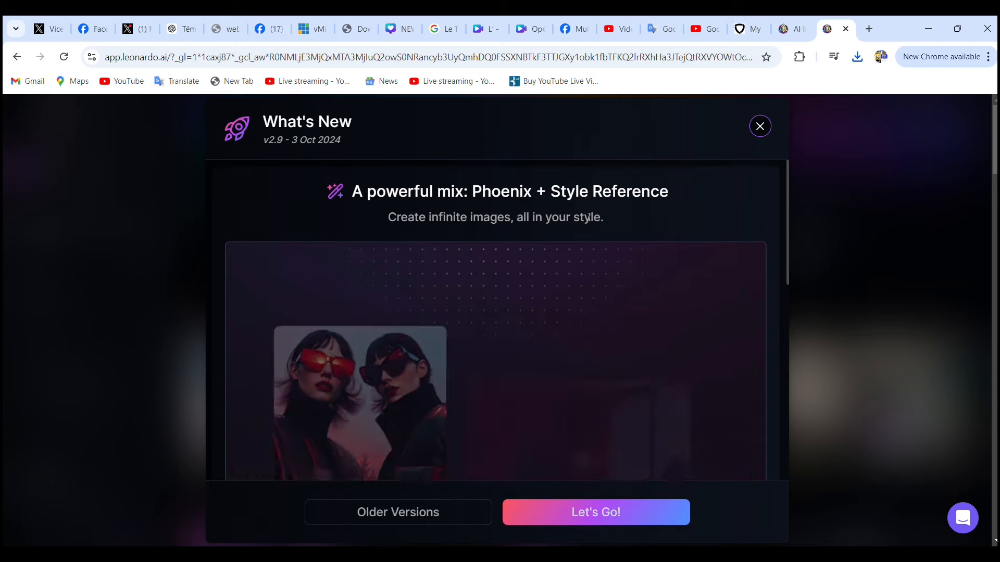
Dismiss the What's New notice and open Image Creation to browse its generation history.
{"action": "scroll", "coordinate": [614, 192], "scroll_direction": "down", "scroll_amount": 3}
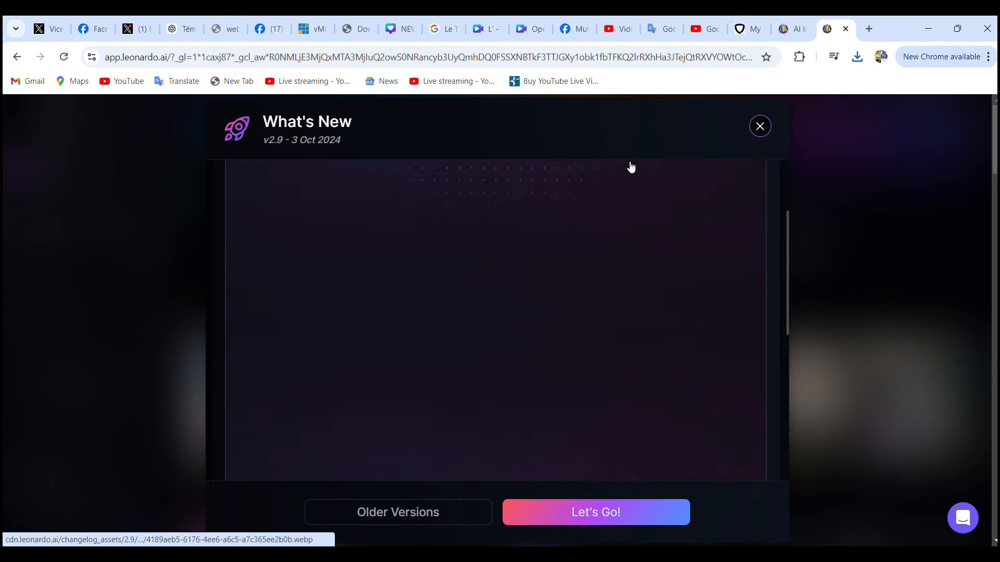
{"action": "left_click", "coordinate": [761, 128]}
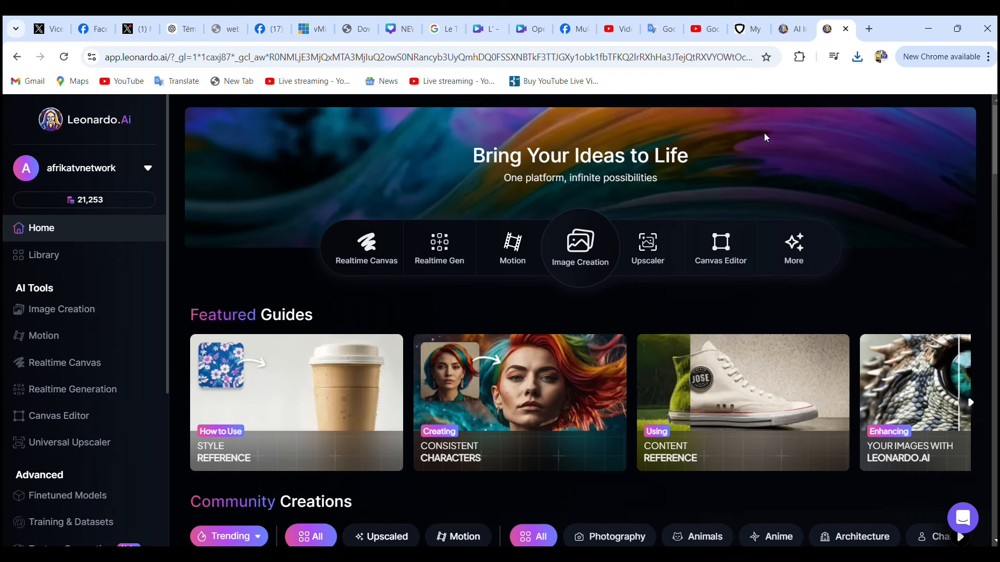
{"action": "left_click", "coordinate": [44, 318]}
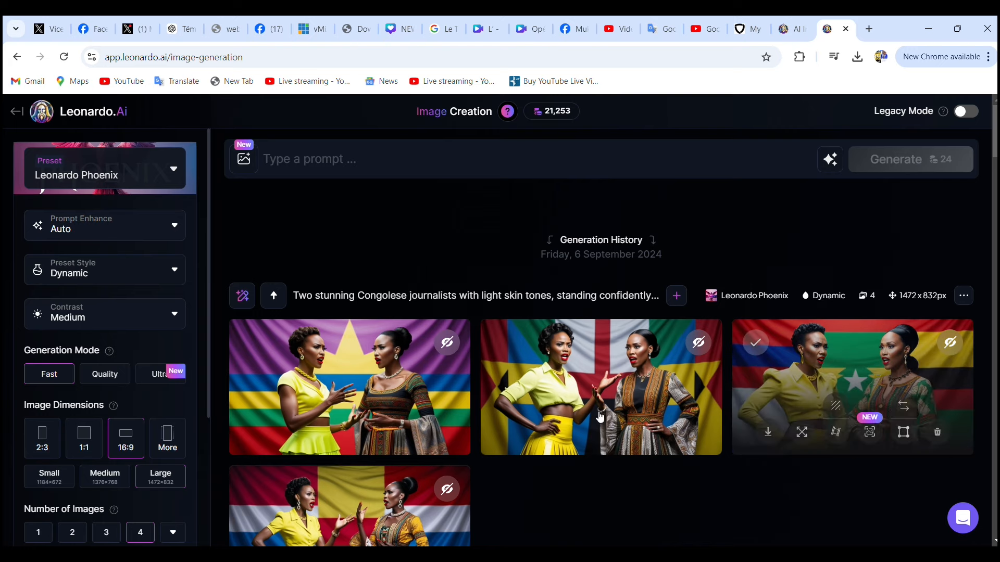
{"action": "scroll", "coordinate": [491, 431], "scroll_direction": "down", "scroll_amount": 7}
{"action": "scroll", "coordinate": [489, 438], "scroll_direction": "down", "scroll_amount": 4}
{"action": "scroll", "coordinate": [488, 436], "scroll_direction": "up", "scroll_amount": 10}
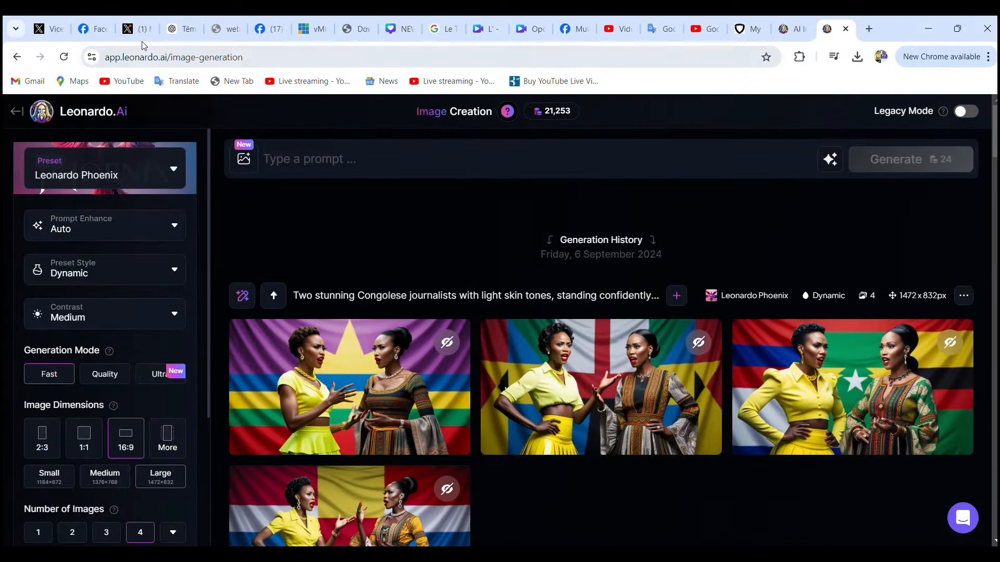
Switch back to ChatGPT and copy the two-line description beneath the flood escape image.
{"action": "left_click", "coordinate": [178, 29]}
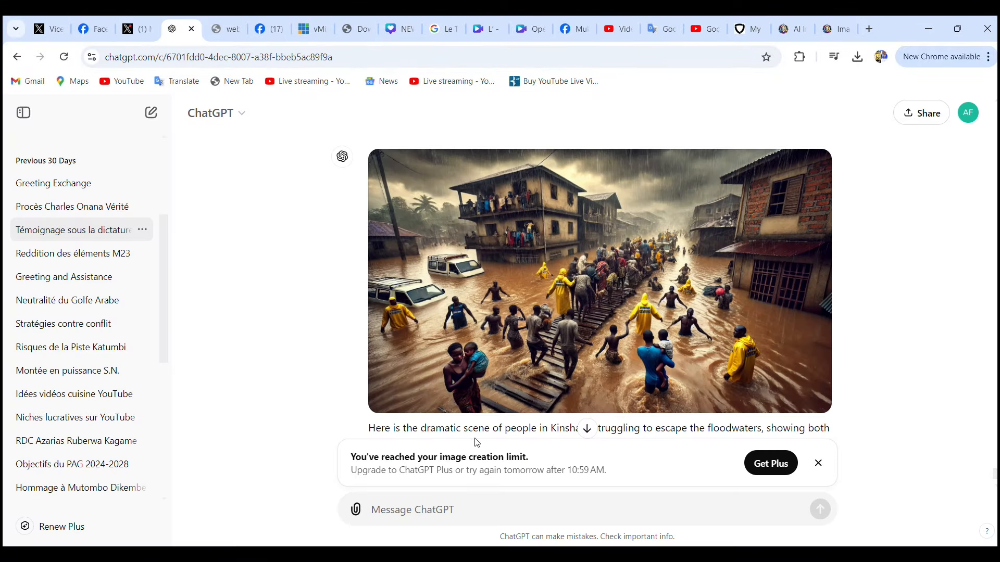
{"action": "scroll", "coordinate": [477, 442], "scroll_direction": "up", "scroll_amount": 2}
{"action": "scroll", "coordinate": [573, 407], "scroll_direction": "down", "scroll_amount": 3}
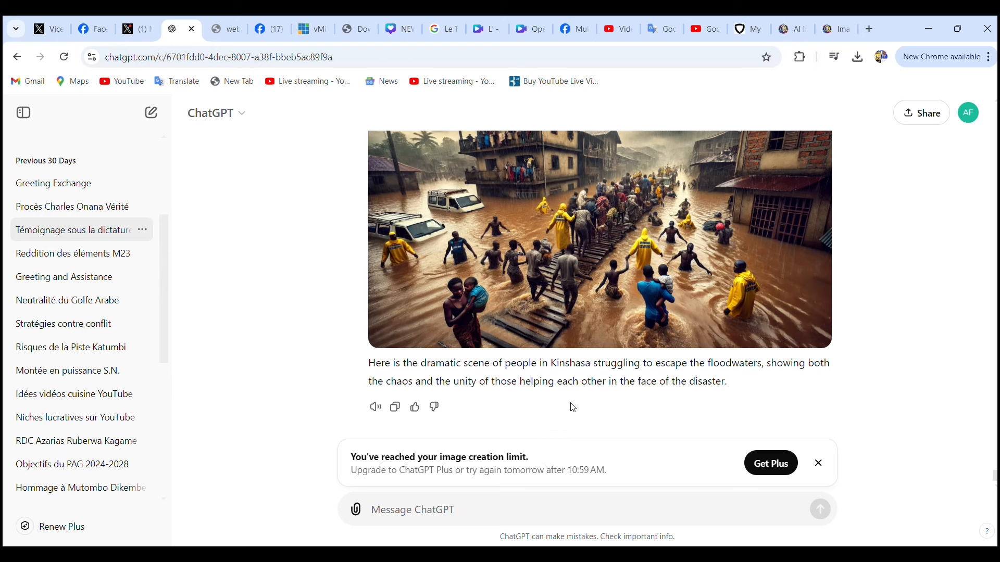
{"action": "left_click_drag", "start_coordinate": [732, 383], "coordinate": [368, 364]}
{"action": "right_click", "coordinate": [448, 381]}
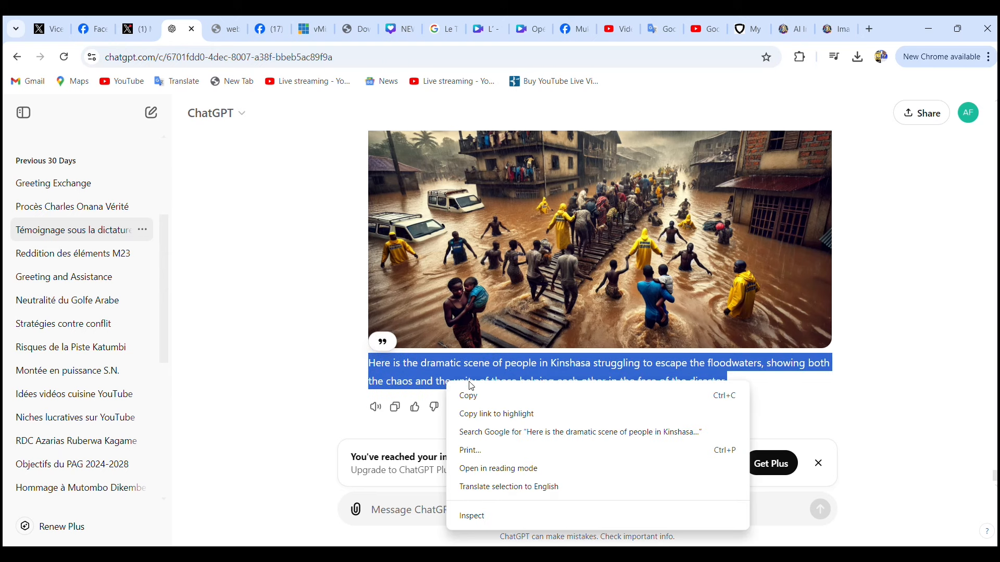
{"action": "left_click", "coordinate": [479, 400]}
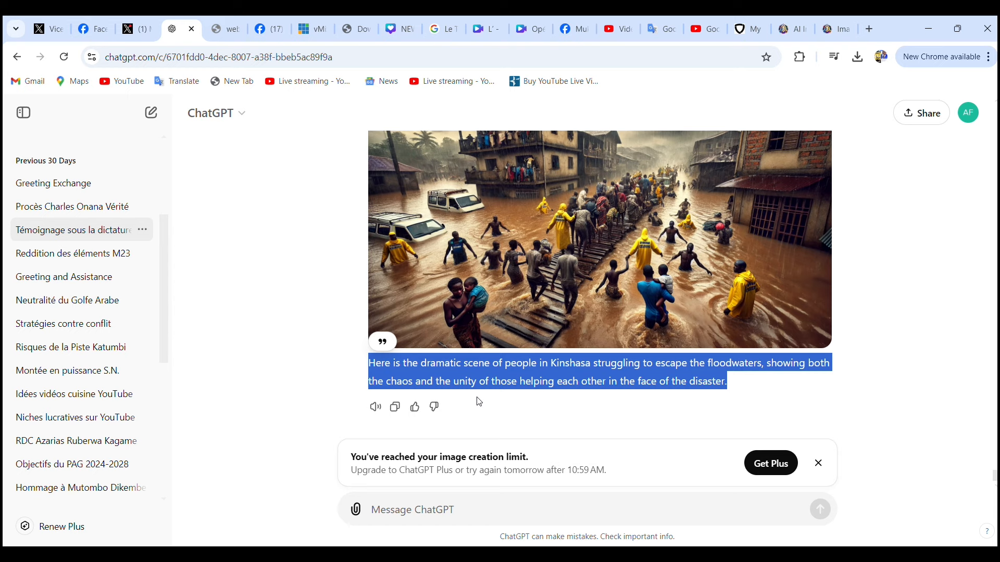
Paste the flood description as the Leonardo.Ai prompt, choose 16:9 dimensions and generate the images.
{"action": "left_click", "coordinate": [836, 29]}
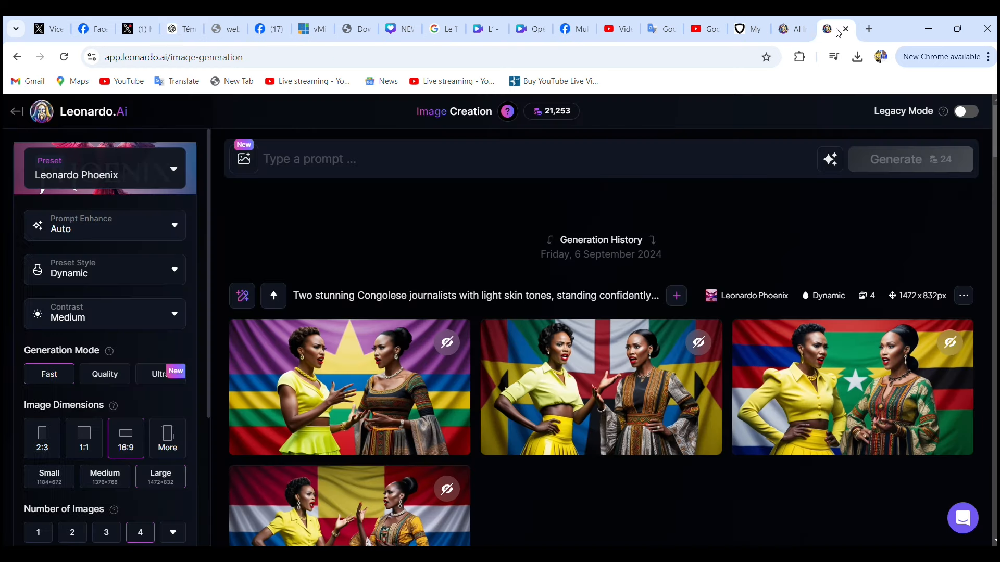
{"action": "left_click", "coordinate": [330, 160]}
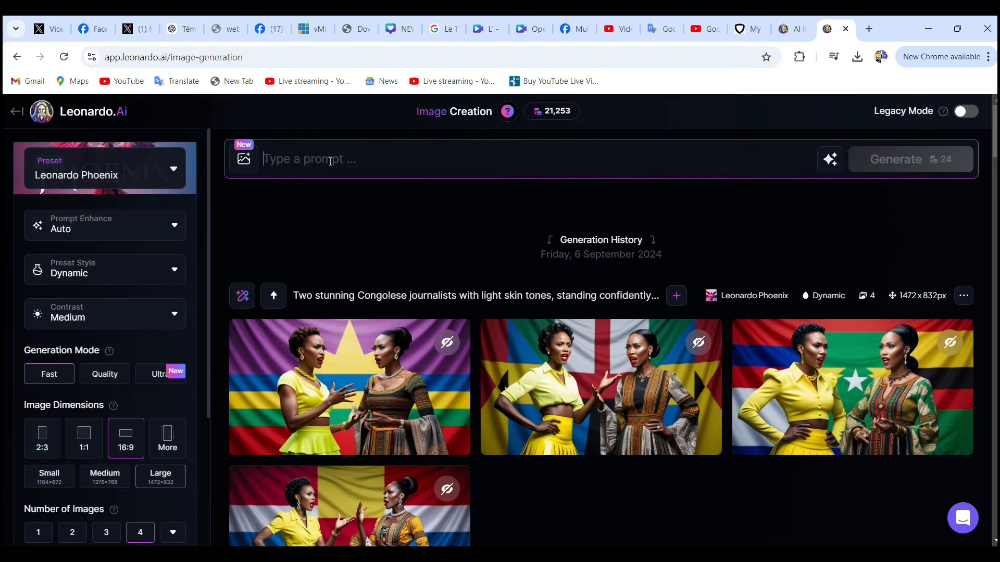
{"action": "right_click", "coordinate": [330, 161]}
{"action": "left_click", "coordinate": [360, 287]}
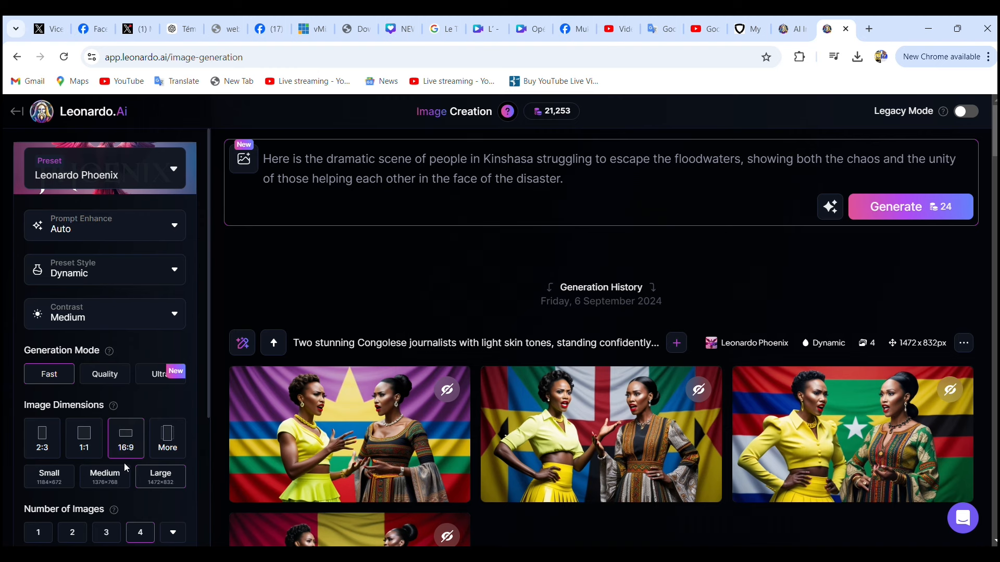
{"action": "left_click", "coordinate": [130, 439]}
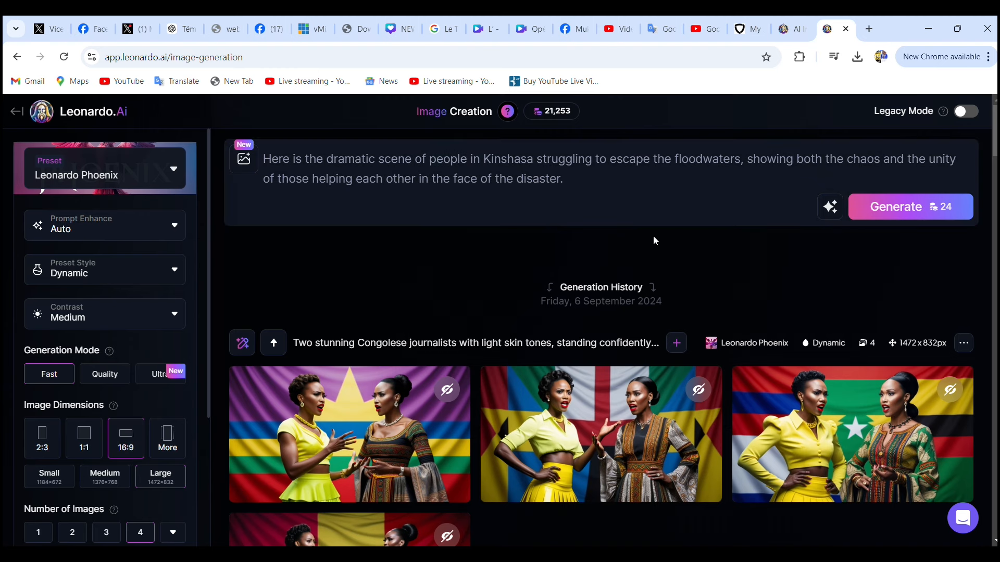
{"action": "left_click", "coordinate": [900, 207]}
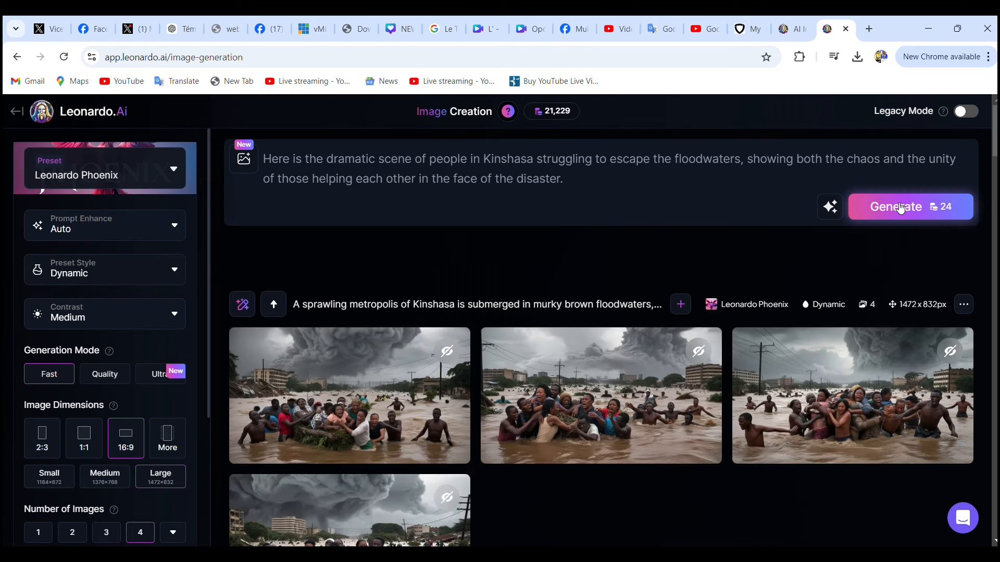
Download the four newly generated images of people in the Kinshasa floodwaters.
{"action": "scroll", "coordinate": [900, 208], "scroll_direction": "down", "scroll_amount": 2}
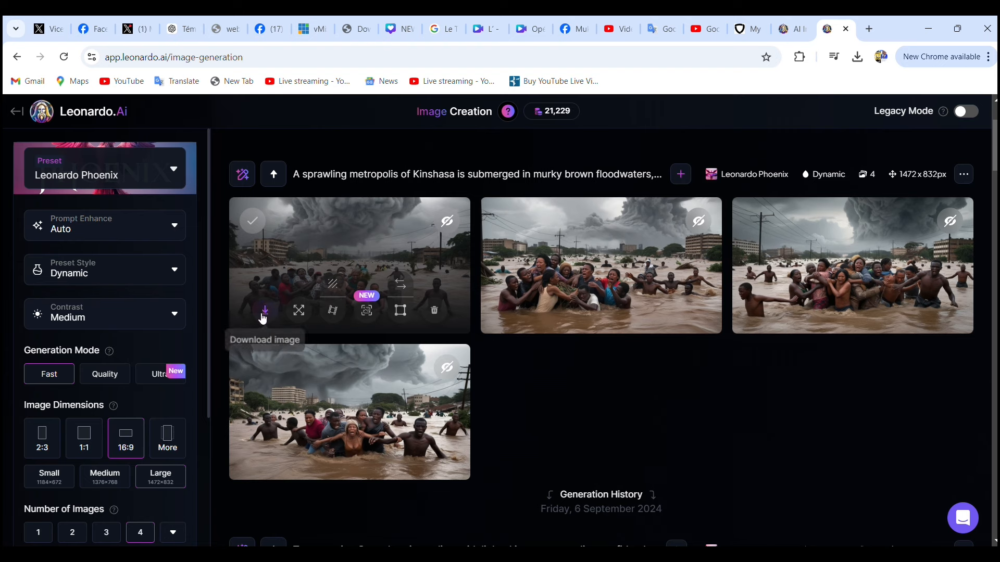
{"action": "left_click", "coordinate": [517, 311]}
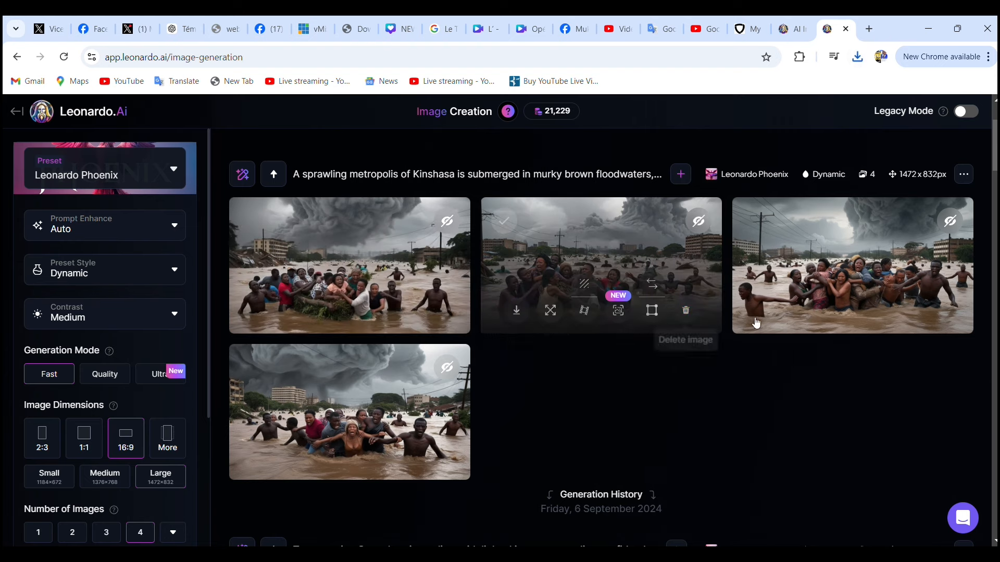
{"action": "left_click", "coordinate": [764, 314]}
{"action": "left_click", "coordinate": [265, 457]}
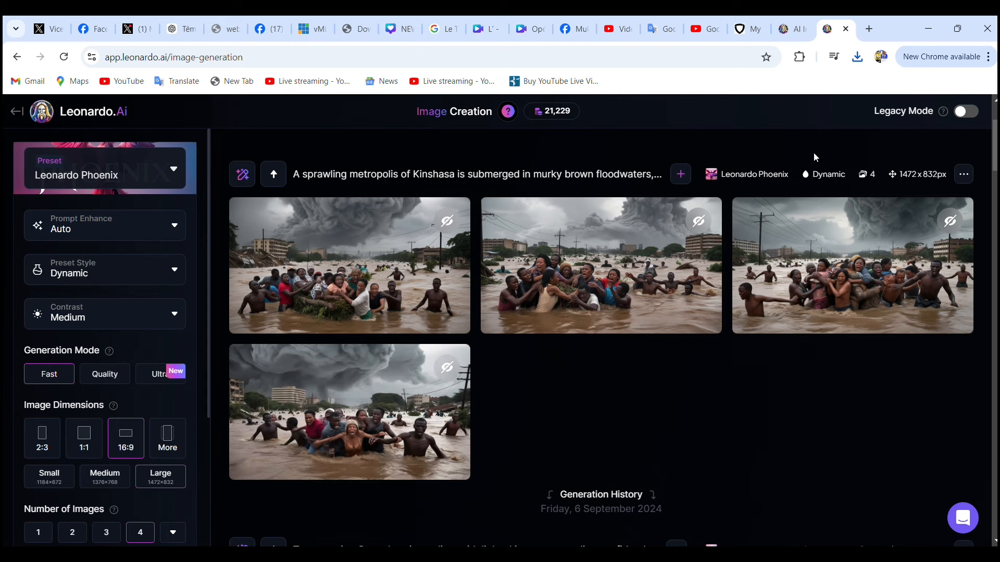
Check the narration's progress in Woord and open the Canva home page in a new browser tab.
{"action": "left_click", "coordinate": [755, 38]}
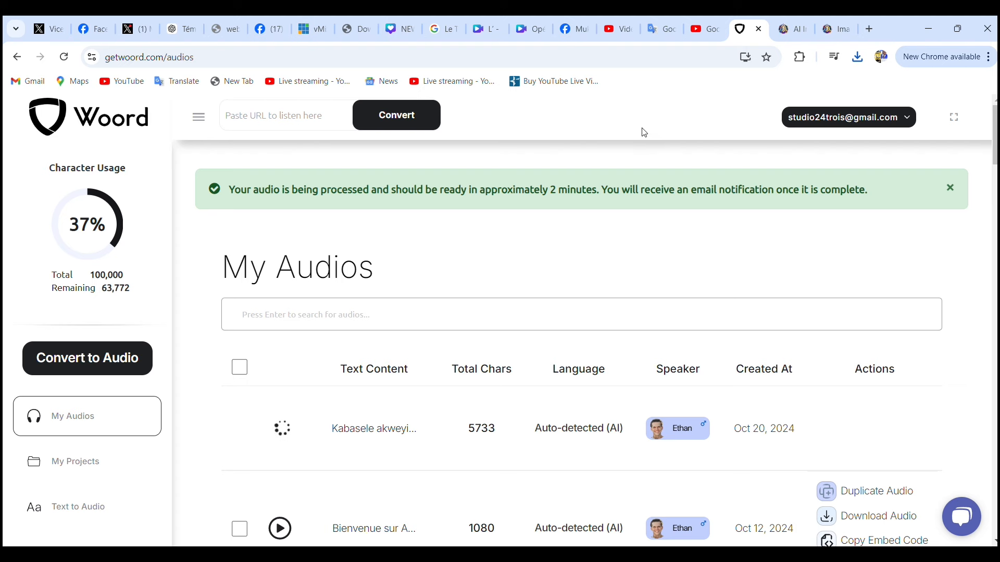
{"action": "left_click", "coordinate": [875, 30]}
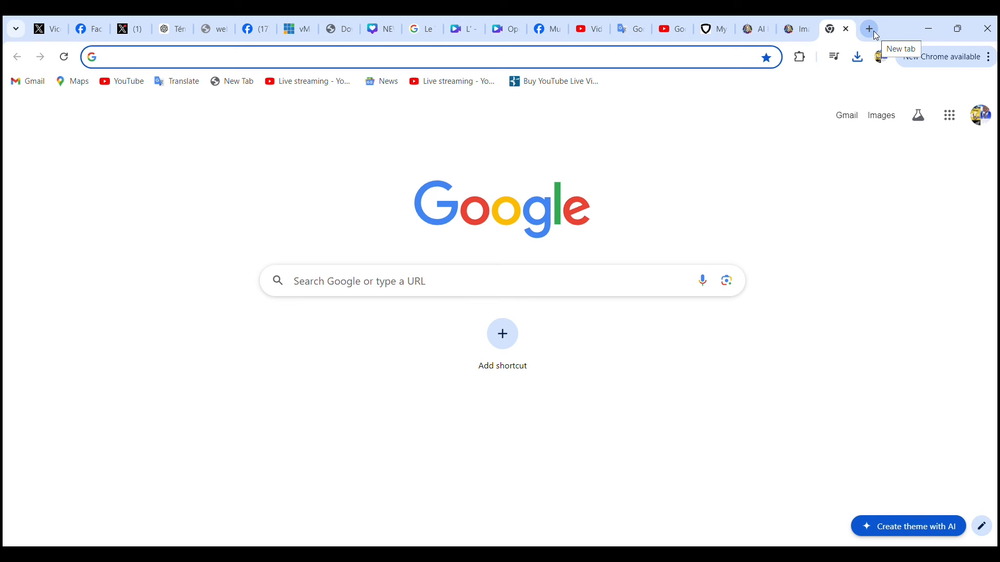
{"action": "left_click", "coordinate": [632, 61]}
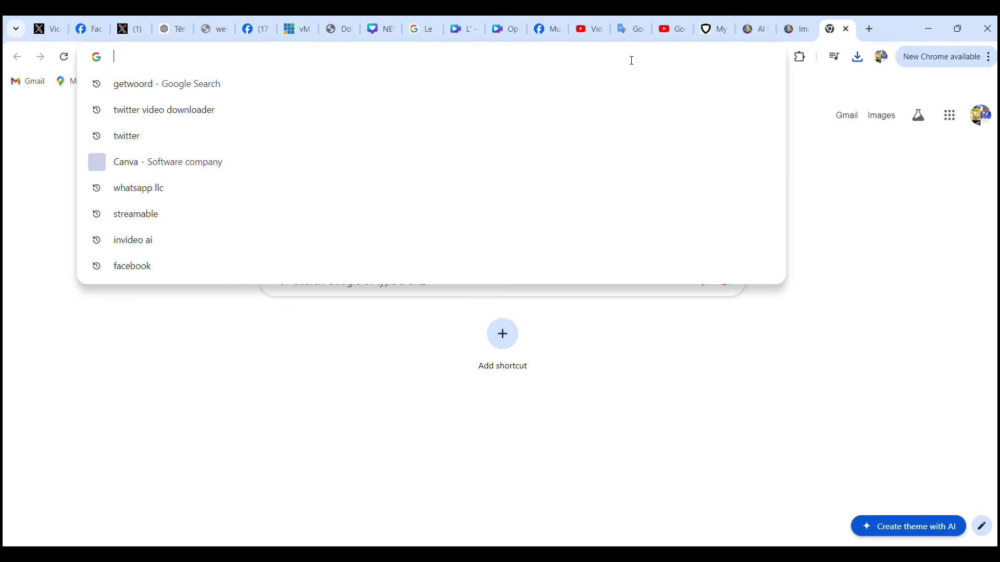
{"action": "left_click", "coordinate": [177, 161]}
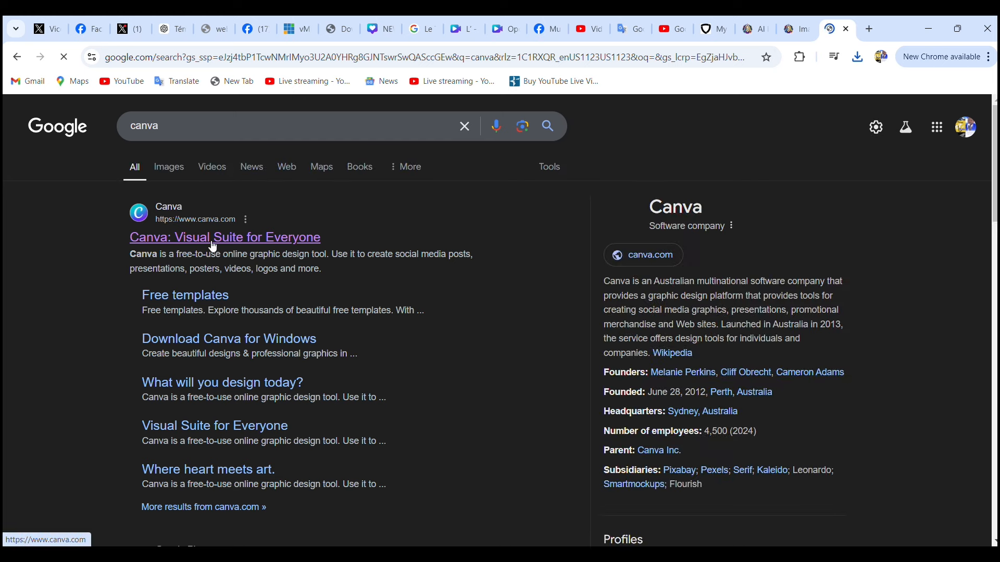
{"action": "left_click", "coordinate": [213, 241]}
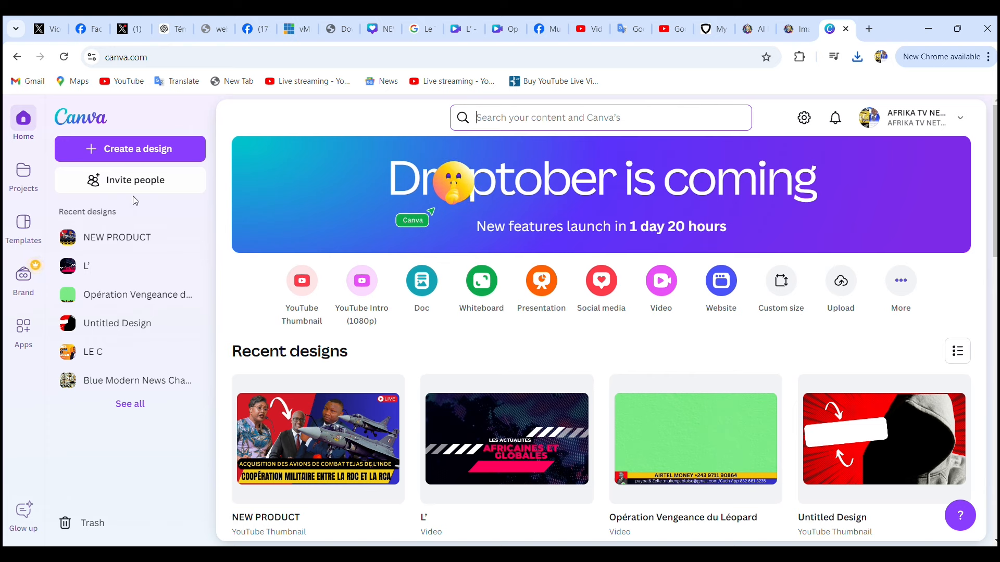
Open the untitled red YouTube thumbnail design and delete its hooded figure and white rounded box.
{"action": "mouse_move", "coordinate": [861, 497]}
{"action": "left_click", "coordinate": [857, 416]}
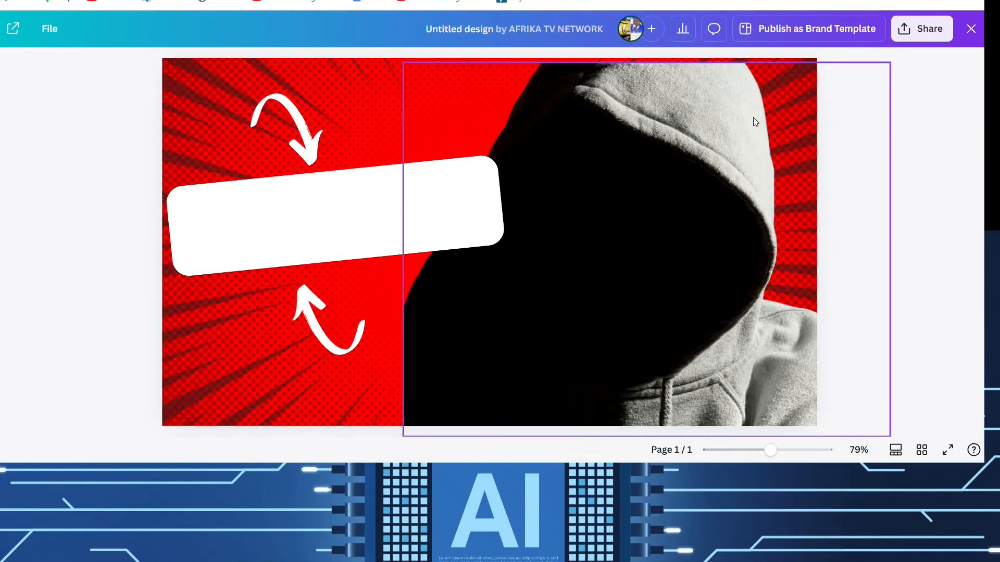
{"action": "left_click", "coordinate": [651, 154]}
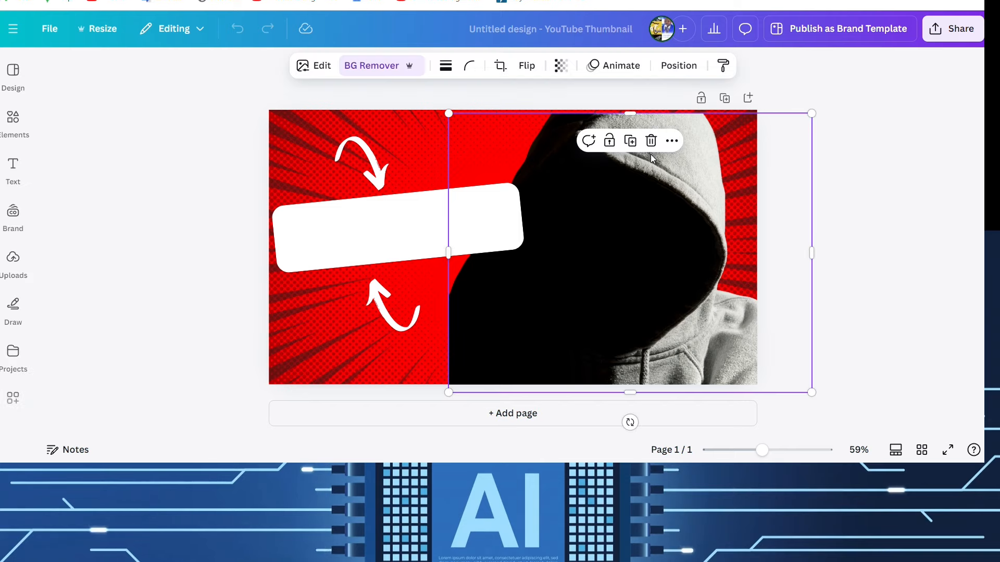
{"action": "key", "text": "Delete"}
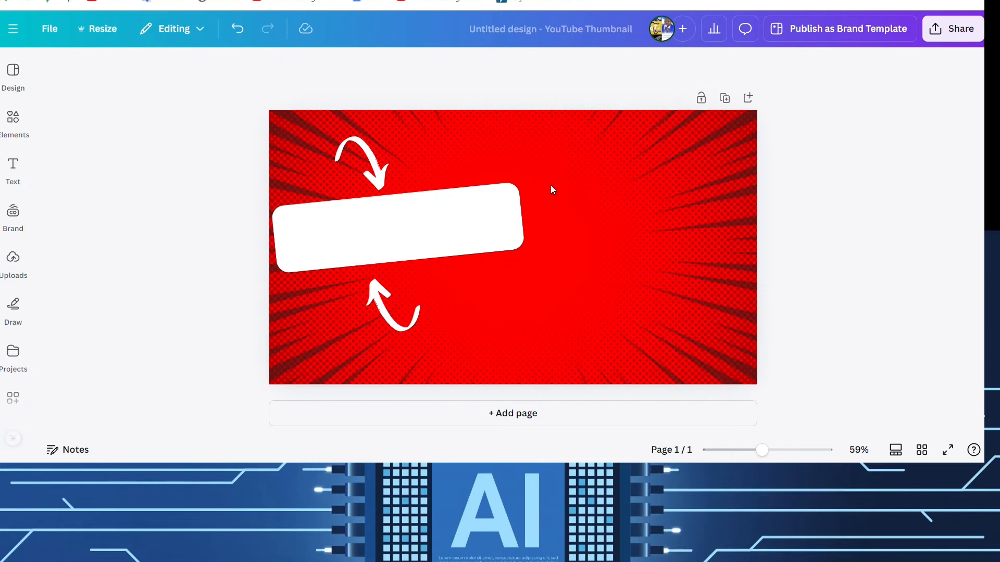
{"action": "left_click", "coordinate": [419, 223]}
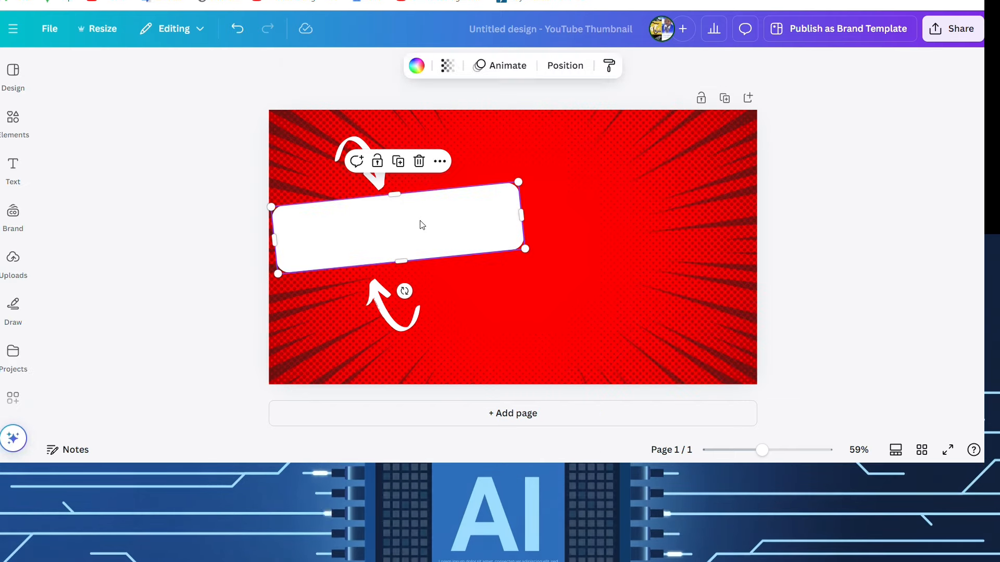
{"action": "key", "text": "Delete"}
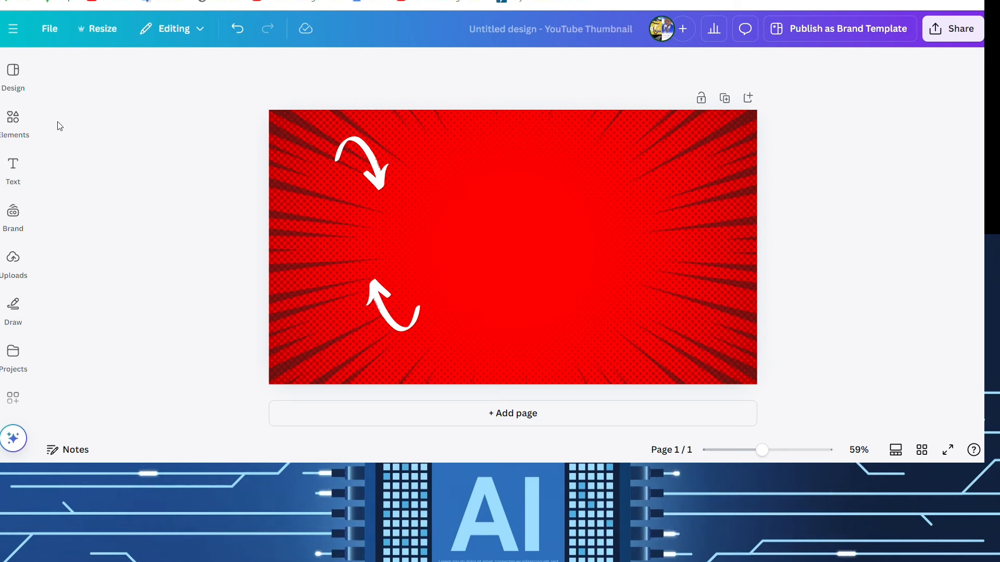
Upload the fourth Leonardo_Phoenix flood image of submerged Kinshasa and place it on the red thumbnail page.
{"action": "left_click", "coordinate": [13, 166]}
{"action": "left_click", "coordinate": [13, 213]}
{"action": "left_click", "coordinate": [13, 259]}
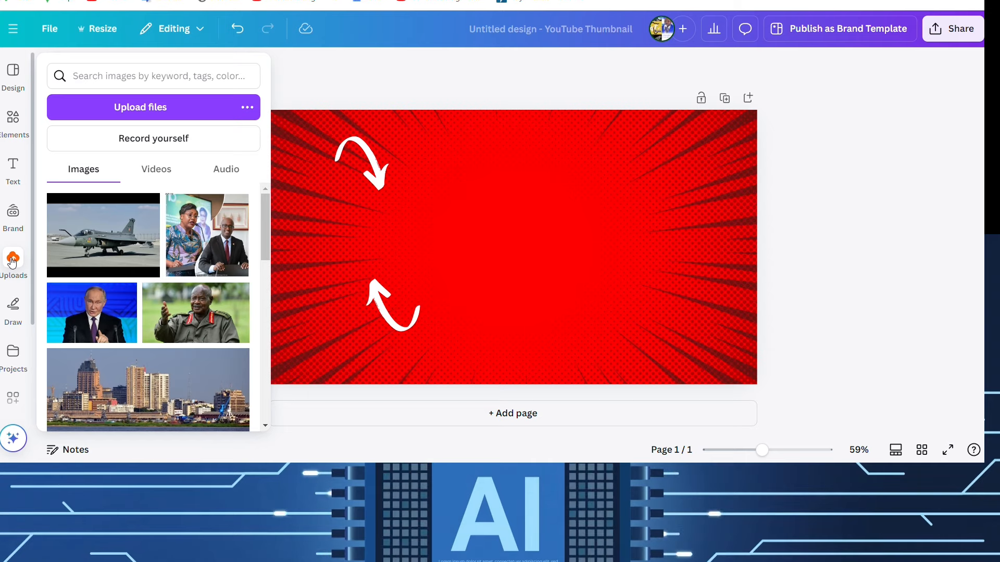
{"action": "left_click", "coordinate": [161, 104]}
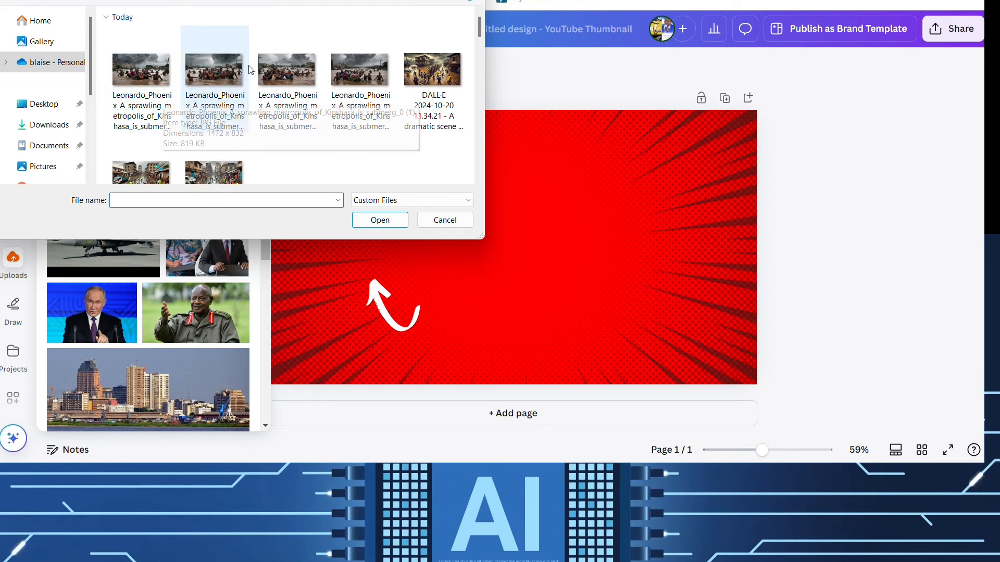
{"action": "left_click", "coordinate": [350, 73]}
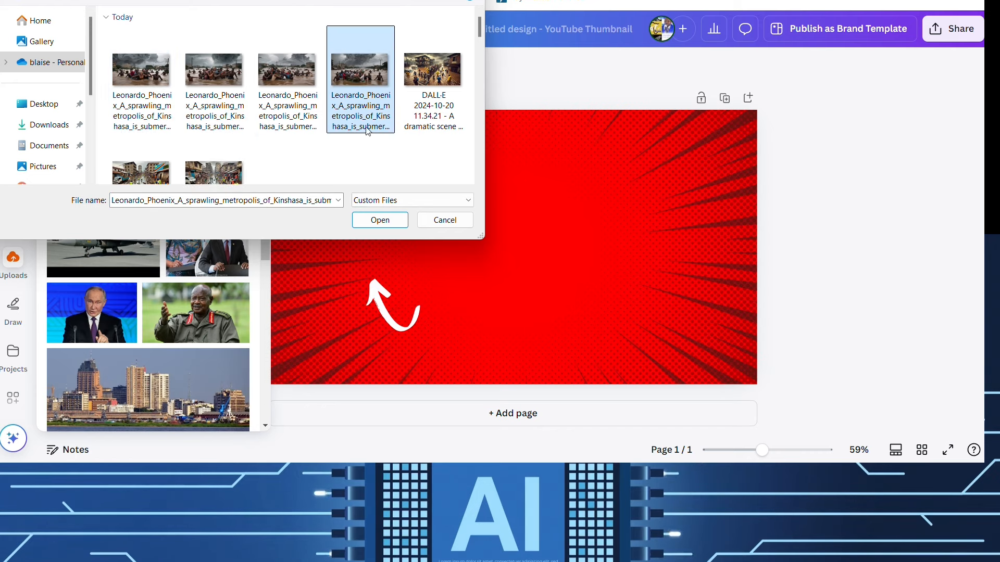
{"action": "left_click", "coordinate": [381, 223]}
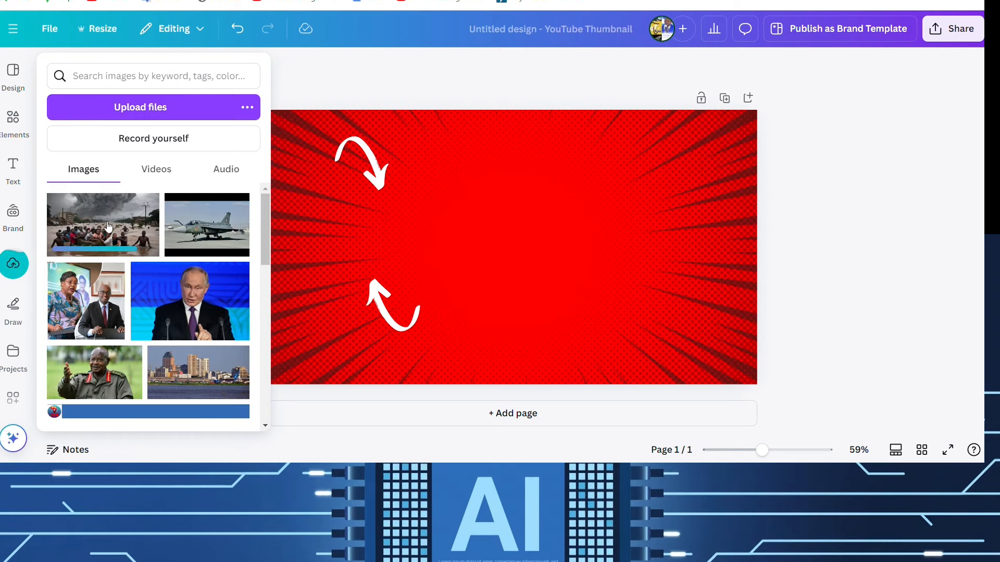
{"action": "left_click_drag", "start_coordinate": [108, 226], "coordinate": [431, 194]}
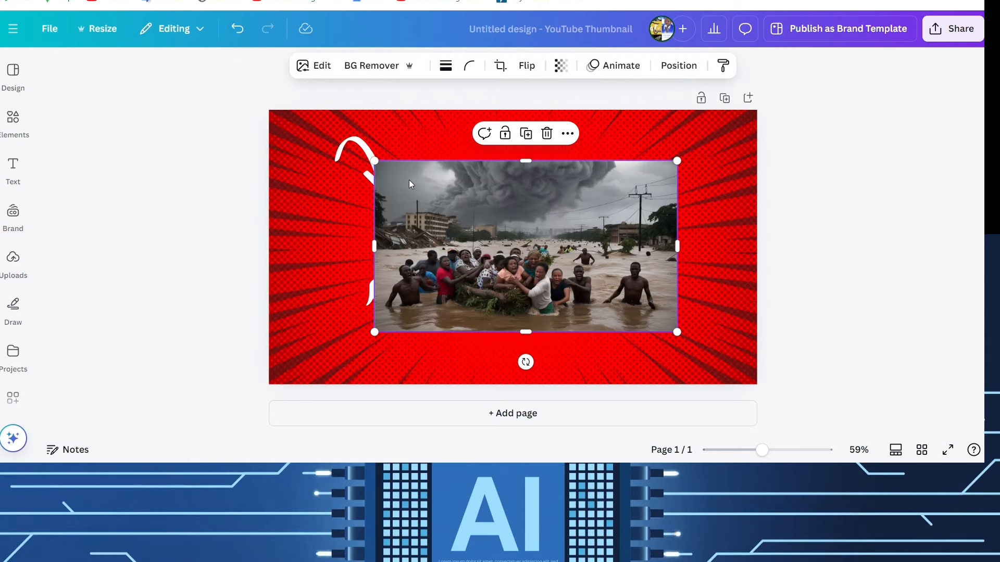
Enlarge the flood image to about 1136 × 642 px, centre it horizontally and send it behind both white arrows.
{"action": "left_click_drag", "start_coordinate": [374, 160], "coordinate": [286, 136]}
{"action": "left_click_drag", "start_coordinate": [679, 333], "coordinate": [730, 361]}
{"action": "left_click_drag", "start_coordinate": [654, 303], "coordinate": [654, 313]}
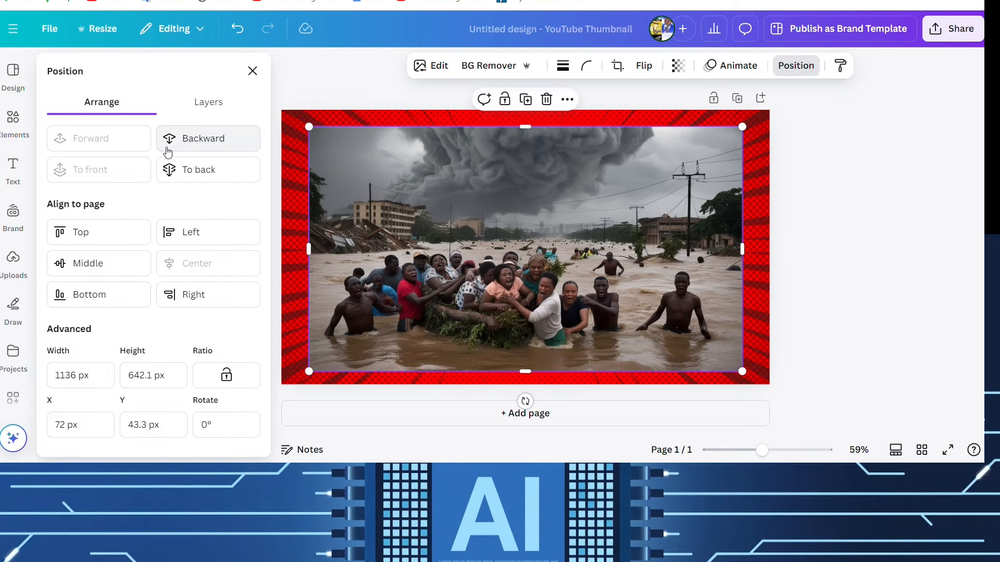
{"action": "left_click", "coordinate": [190, 140]}
{"action": "left_click", "coordinate": [190, 139]}
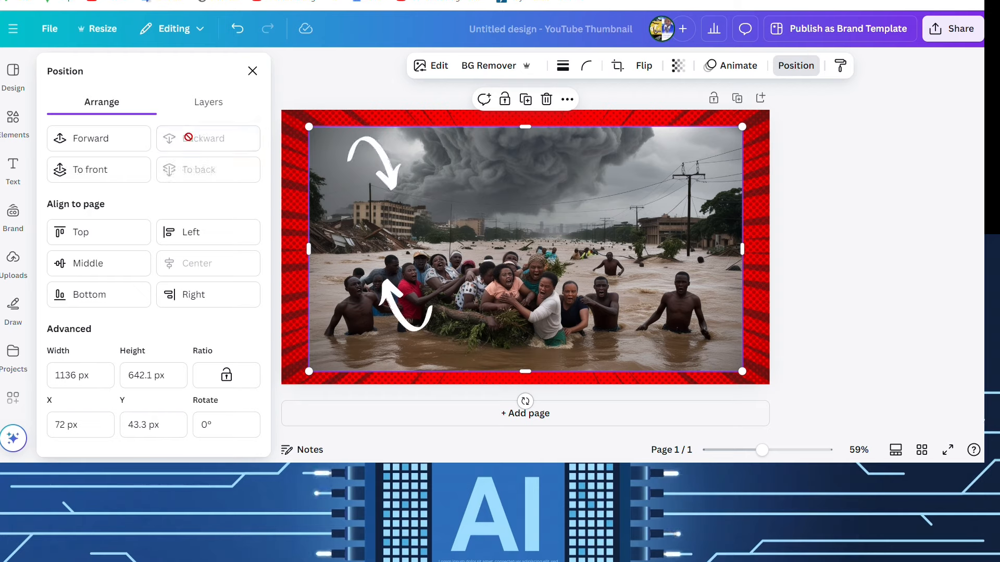
Move both white arrows over the crowd and stretch the flood image to about 1280 × 741 px to cover the page.
{"action": "left_click_drag", "start_coordinate": [406, 319], "coordinate": [499, 347]}
{"action": "left_click_drag", "start_coordinate": [391, 191], "coordinate": [444, 249]}
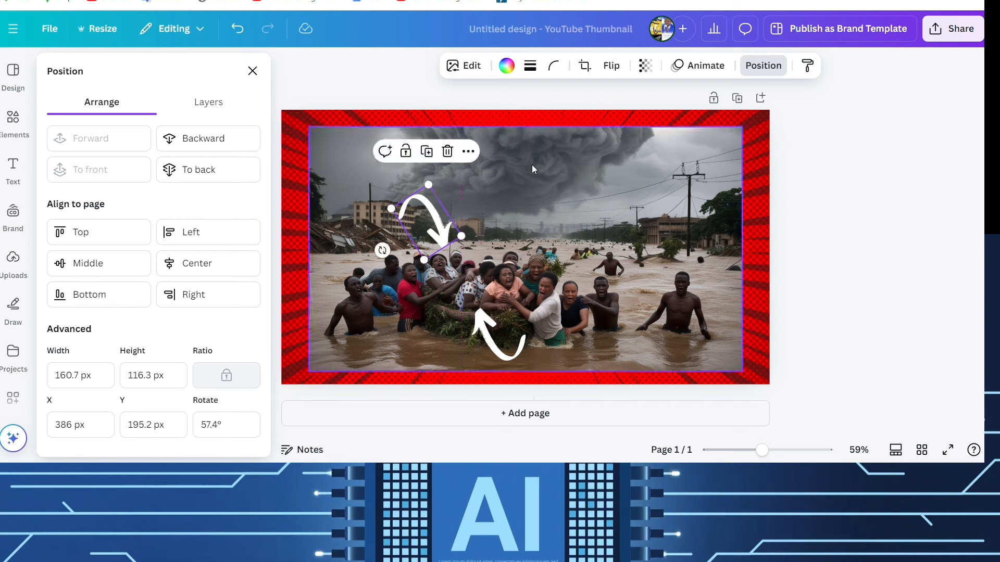
{"action": "left_click", "coordinate": [468, 166]}
{"action": "left_click_drag", "start_coordinate": [309, 127], "coordinate": [281, 111]}
{"action": "left_click_drag", "start_coordinate": [742, 240], "coordinate": [771, 245]}
{"action": "left_click_drag", "start_coordinate": [527, 370], "coordinate": [529, 394]}
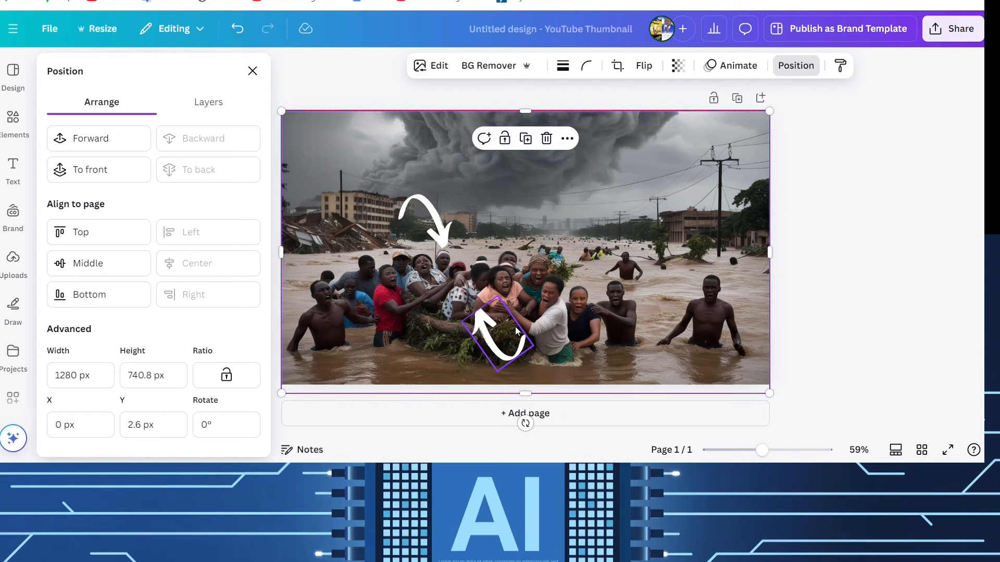
Shift the flood image left to expose a red strip on the page's right side, and reposition both arrows around the woman in orange.
{"action": "left_click", "coordinate": [490, 333]}
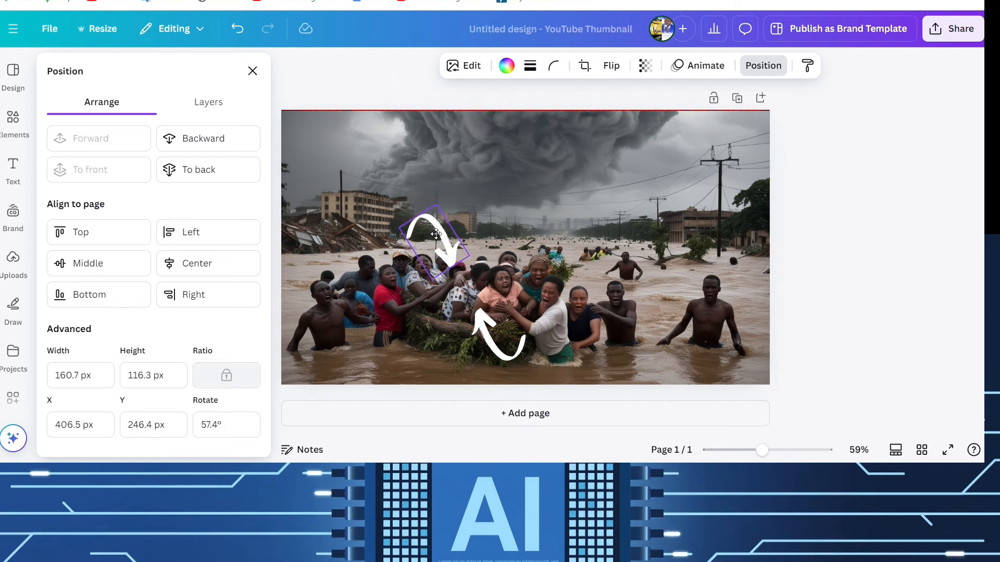
{"action": "left_click_drag", "start_coordinate": [487, 333], "coordinate": [474, 341]}
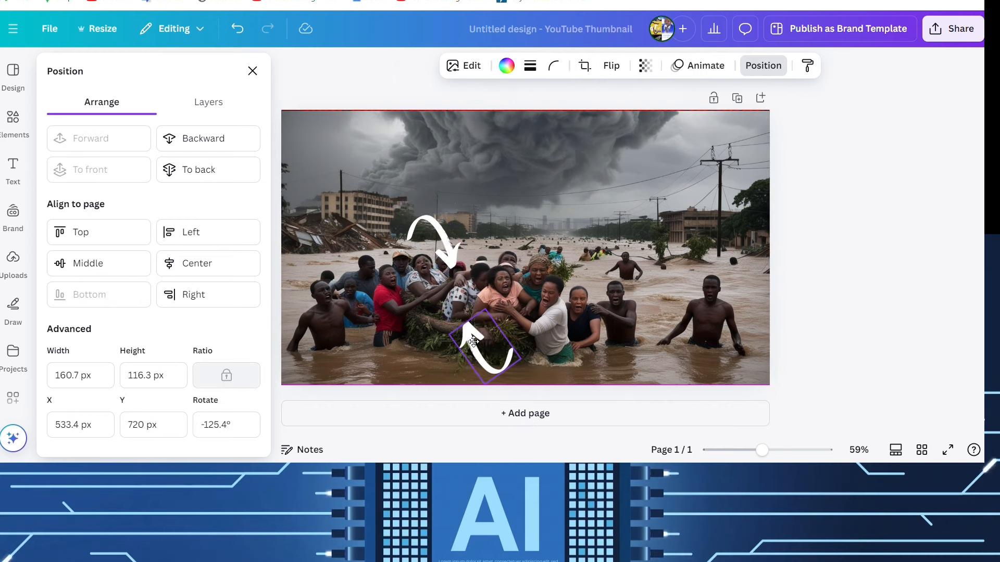
{"action": "left_click_drag", "start_coordinate": [578, 211], "coordinate": [476, 202]}
{"action": "left_click", "coordinate": [440, 242]}
{"action": "left_click_drag", "start_coordinate": [440, 242], "coordinate": [372, 244]}
{"action": "left_click", "coordinate": [485, 362]}
{"action": "left_click_drag", "start_coordinate": [485, 362], "coordinate": [436, 353]}
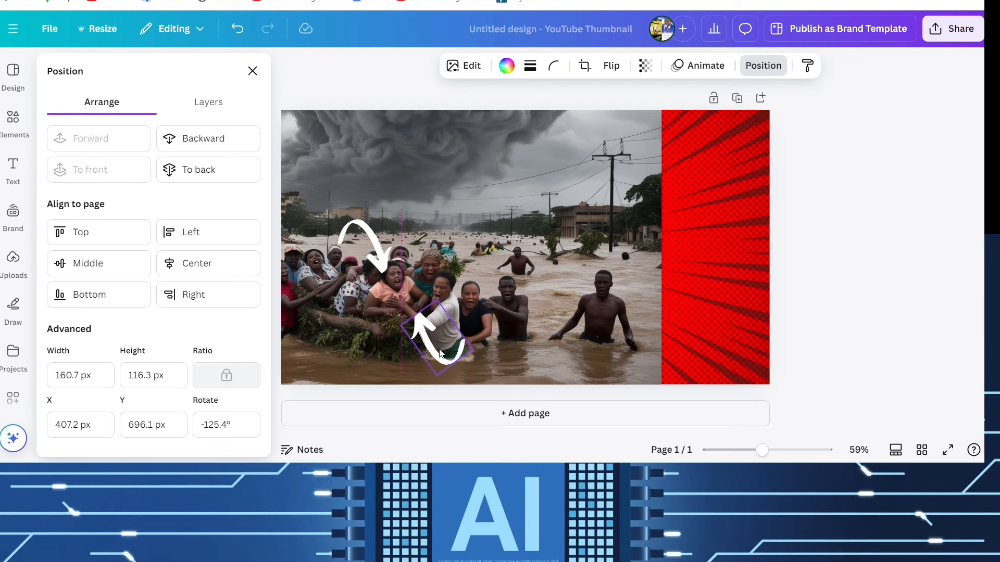
Upload the DALL·E 2024-10-20 11.33.01 image of the bustling Kinshasa neighborhood, using larger file previews to pick it.
{"action": "left_click", "coordinate": [13, 259]}
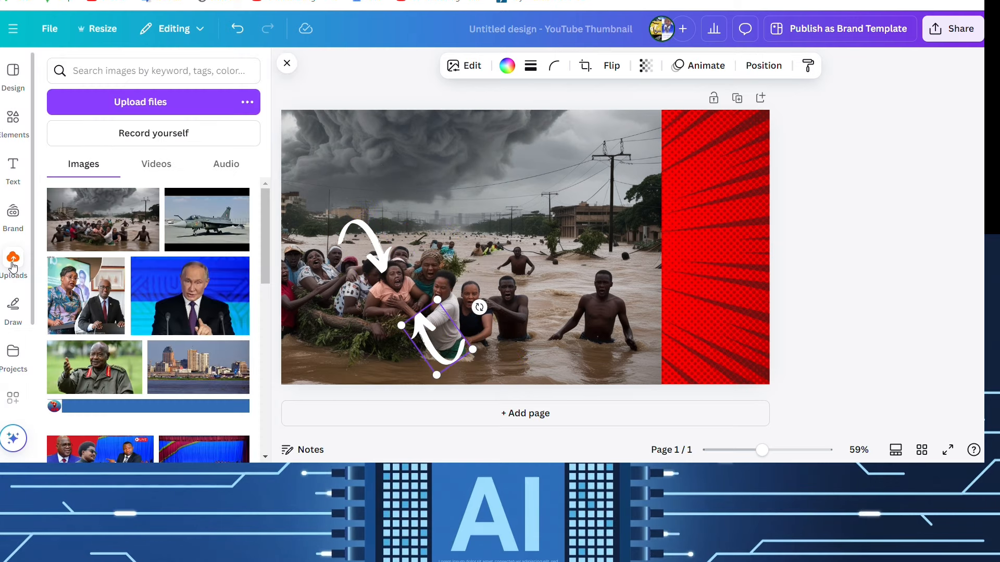
{"action": "left_click", "coordinate": [144, 102]}
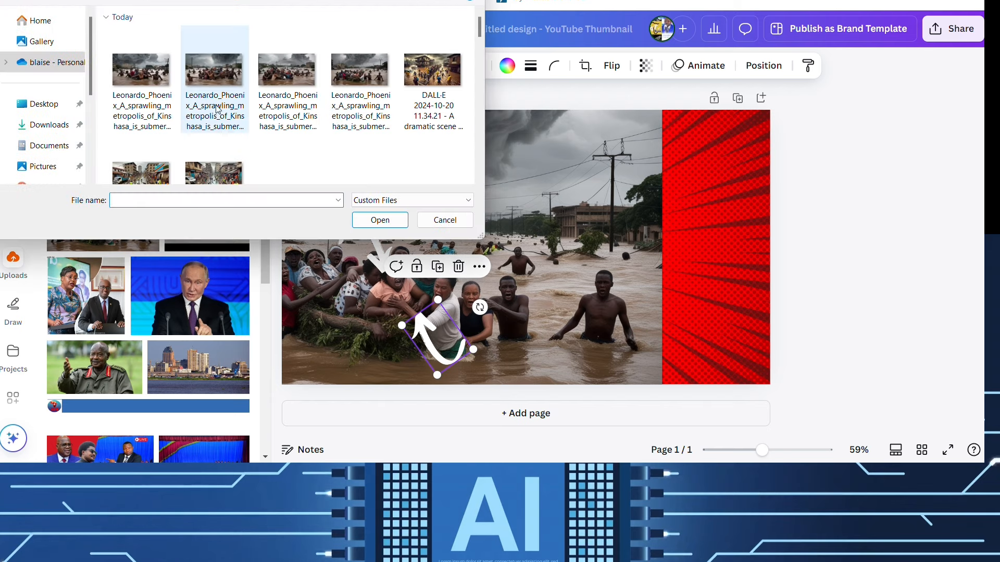
{"action": "scroll", "coordinate": [225, 103], "scroll_direction": "down", "scroll_amount": 1}
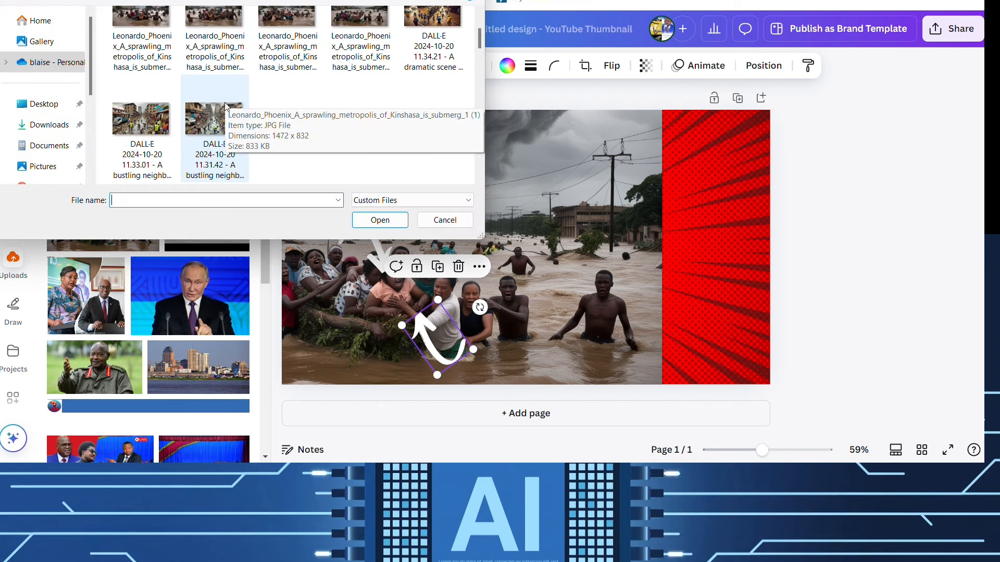
{"action": "scroll", "coordinate": [213, 176], "scroll_direction": "up", "scroll_amount": 1}
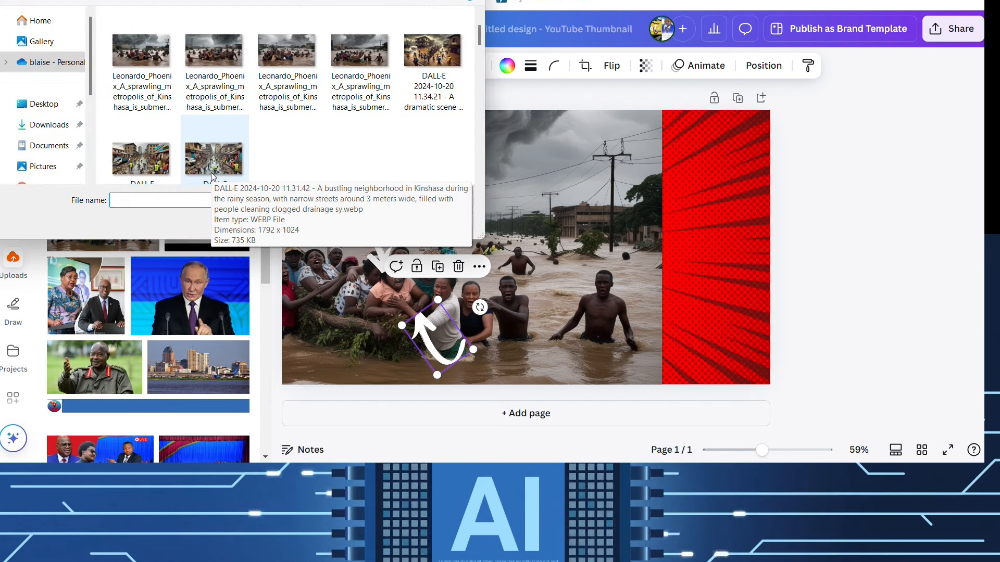
{"action": "scroll", "coordinate": [213, 175], "scroll_direction": "down", "scroll_amount": 1}
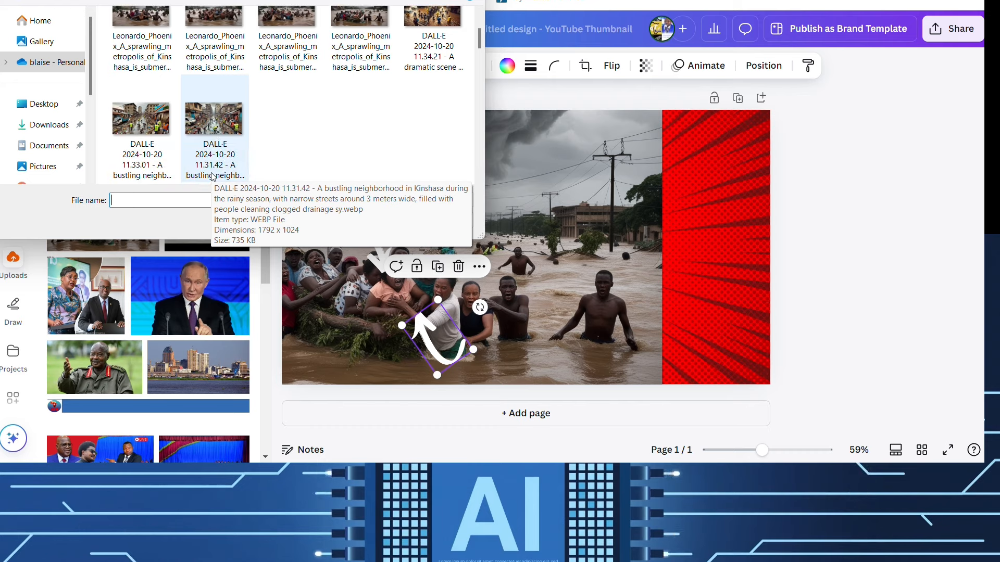
{"action": "scroll", "coordinate": [213, 176], "scroll_direction": "down", "scroll_amount": 2}
{"action": "left_click", "coordinate": [426, 1]}
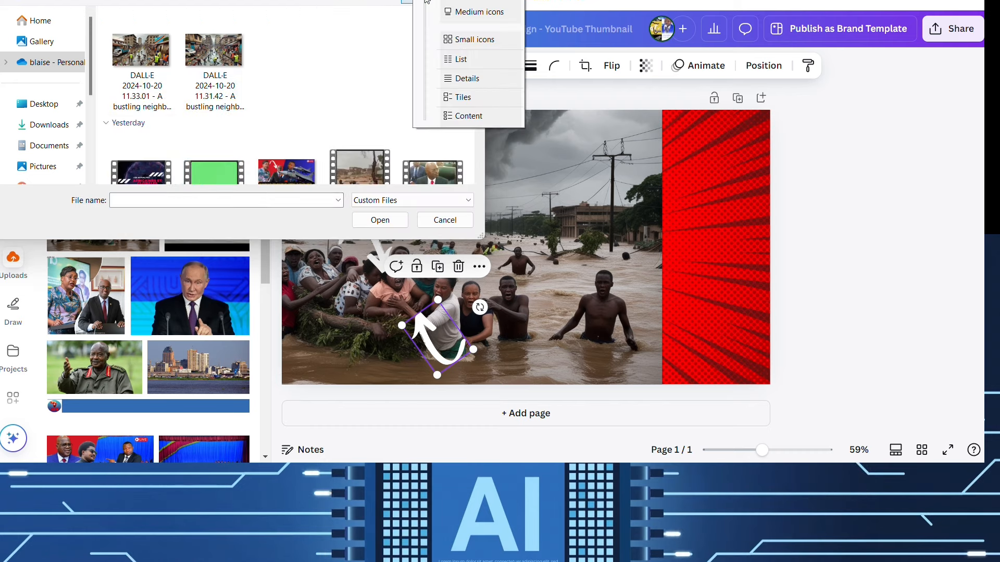
{"action": "left_click", "coordinate": [472, 12]}
{"action": "left_click", "coordinate": [359, 119]}
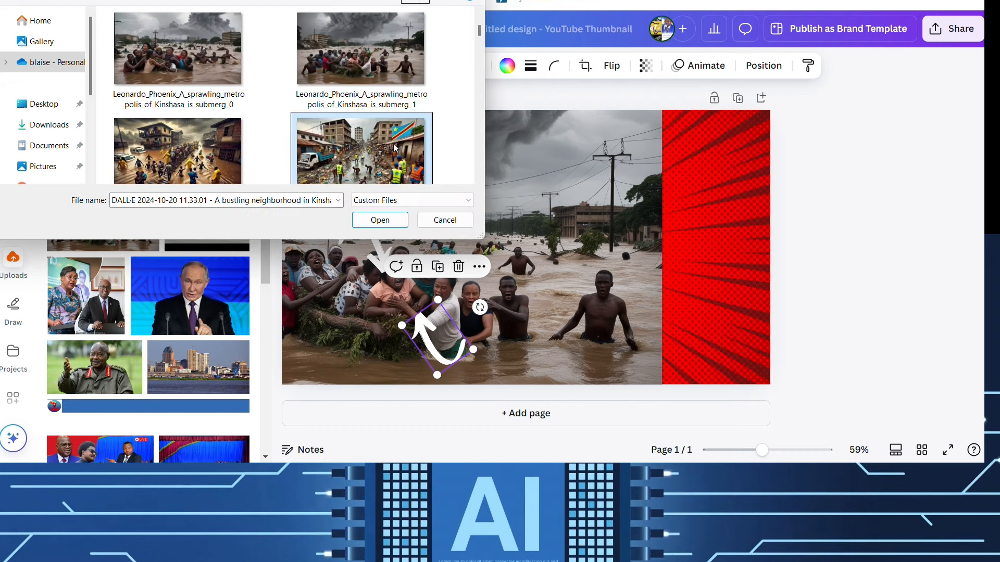
{"action": "left_click", "coordinate": [380, 220]}
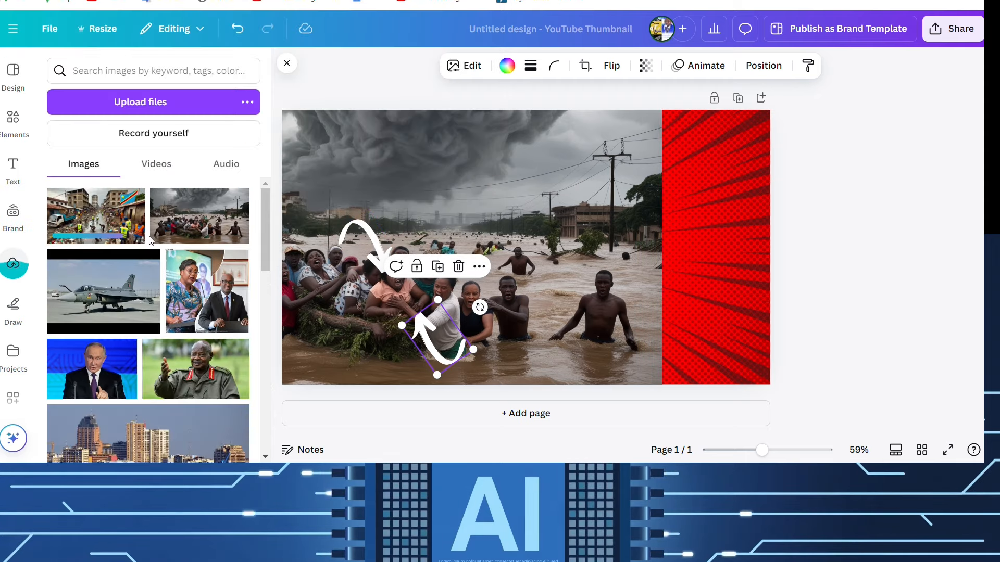
Place the littered street image over the page's right side and enlarge it to nearly the page height.
{"action": "left_click_drag", "start_coordinate": [93, 216], "coordinate": [715, 186]}
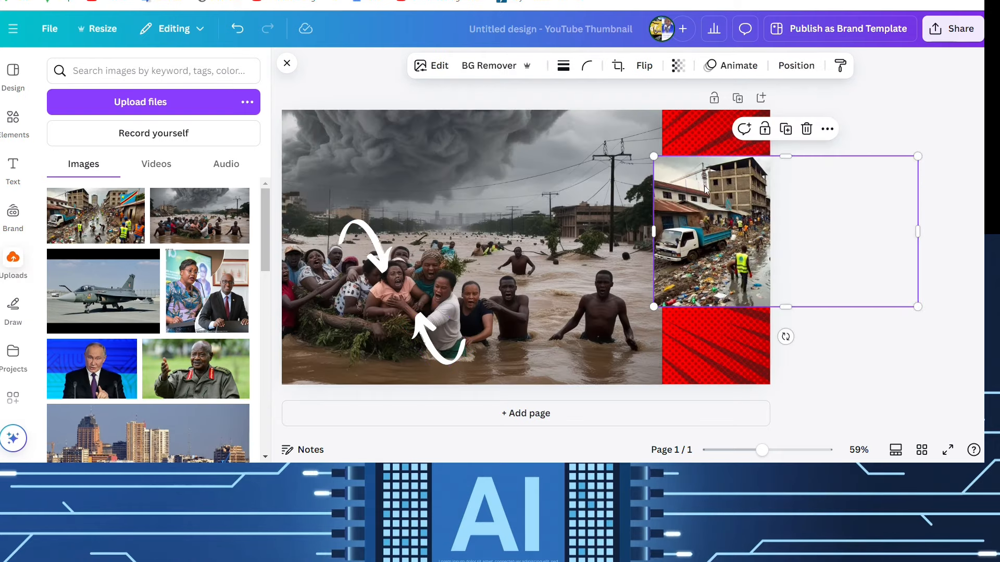
{"action": "left_click_drag", "start_coordinate": [784, 297], "coordinate": [699, 380]}
{"action": "left_click_drag", "start_coordinate": [696, 146], "coordinate": [624, 146]}
{"action": "left_click_drag", "start_coordinate": [734, 255], "coordinate": [772, 237]}
{"action": "left_click_drag", "start_coordinate": [633, 220], "coordinate": [641, 220]}
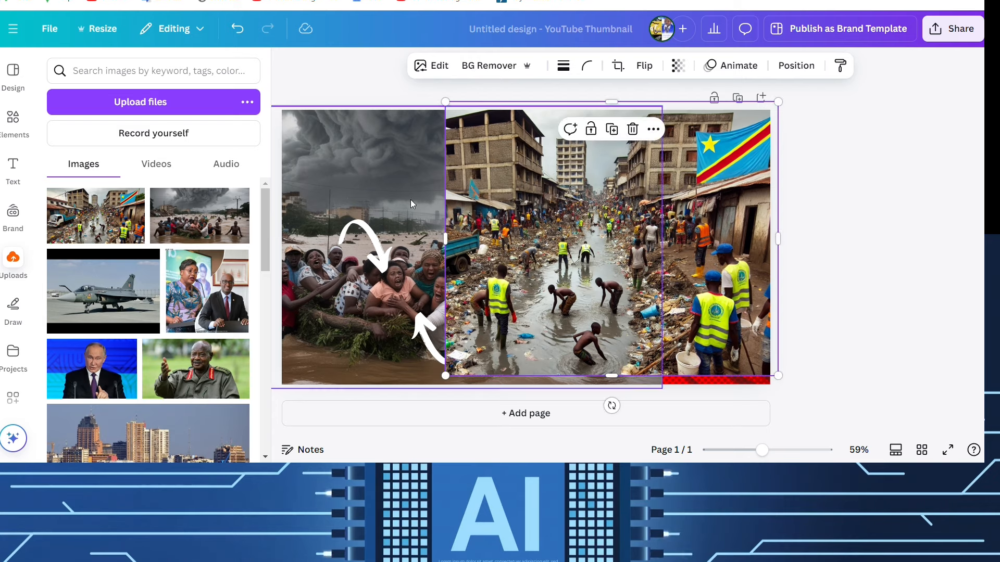
{"action": "left_click_drag", "start_coordinate": [524, 179], "coordinate": [526, 179]}
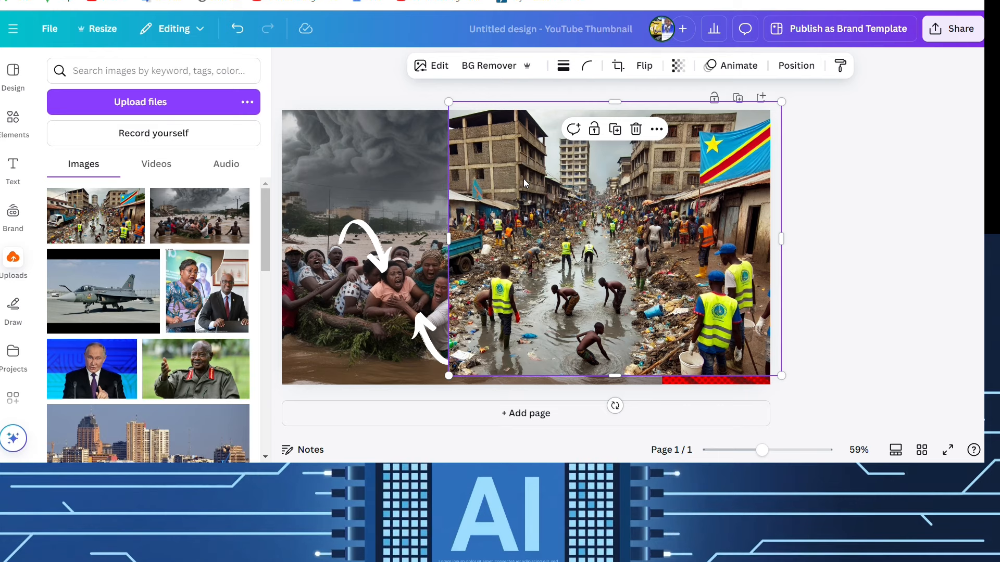
Try to remove the street image's background, and enlarge the image from the page's right edge down to its bottom.
{"action": "left_click", "coordinate": [432, 66]}
{"action": "left_click", "coordinate": [79, 182]}
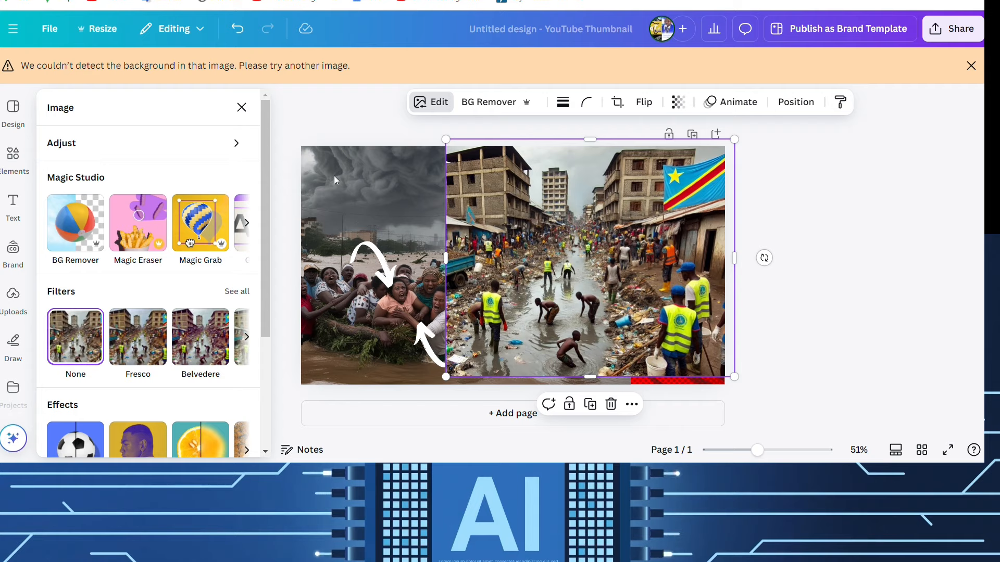
{"action": "left_click_drag", "start_coordinate": [530, 232], "coordinate": [496, 254]}
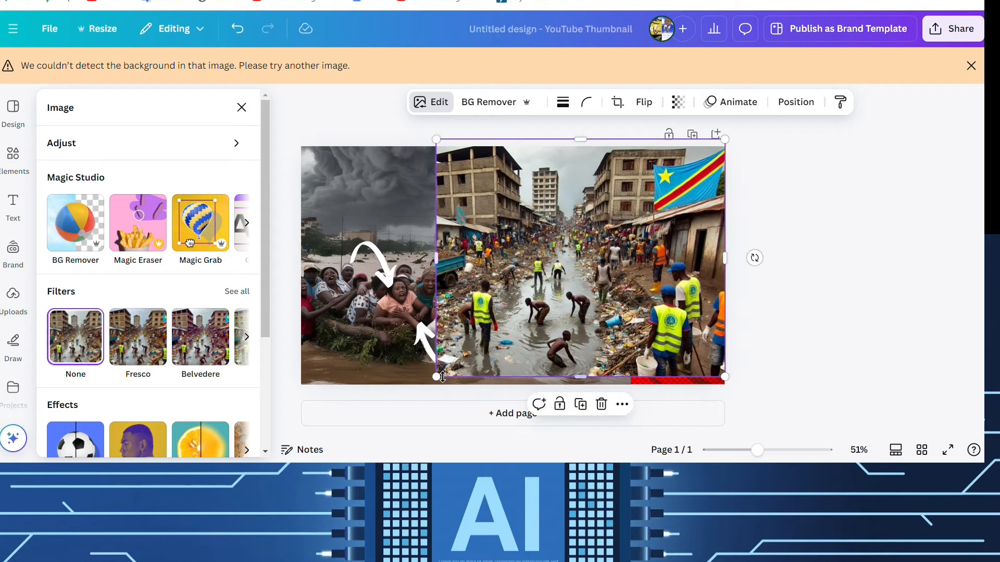
{"action": "left_click_drag", "start_coordinate": [436, 378], "coordinate": [422, 389]}
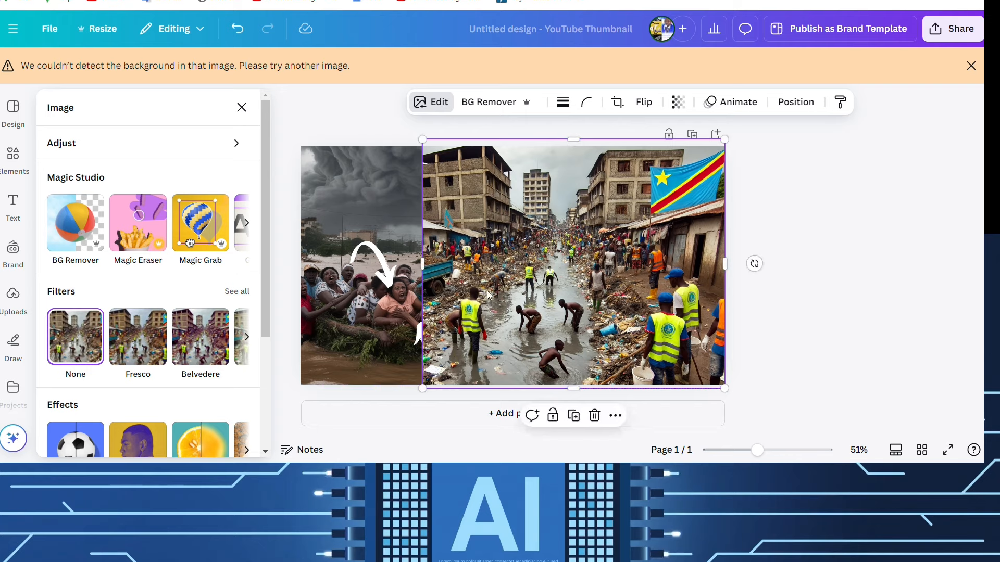
{"action": "left_click", "coordinate": [71, 239]}
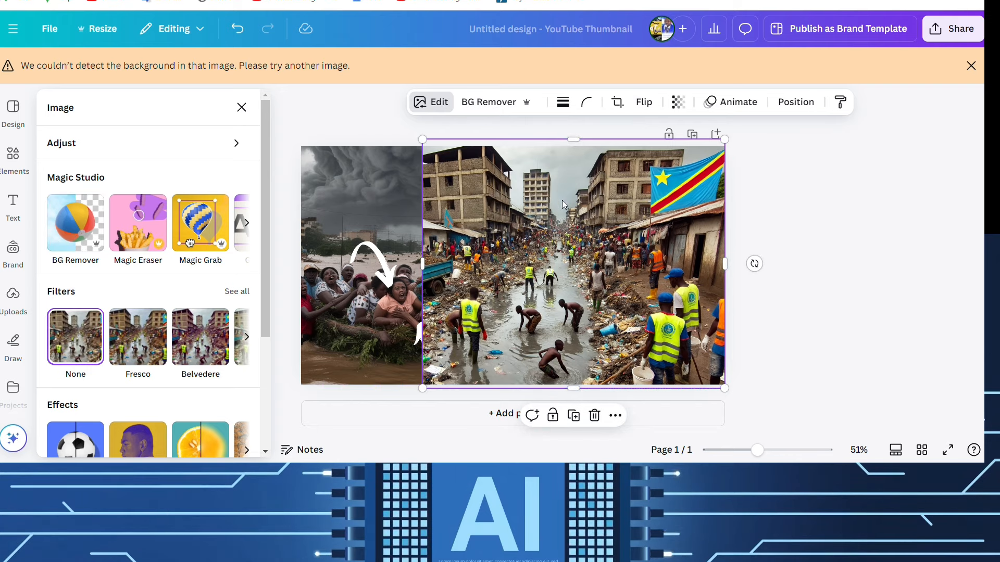
Shift the flood image further left behind the street image.
{"action": "left_click", "coordinate": [394, 224]}
{"action": "left_click_drag", "start_coordinate": [388, 217], "coordinate": [328, 221]}
{"action": "left_click", "coordinate": [282, 221]}
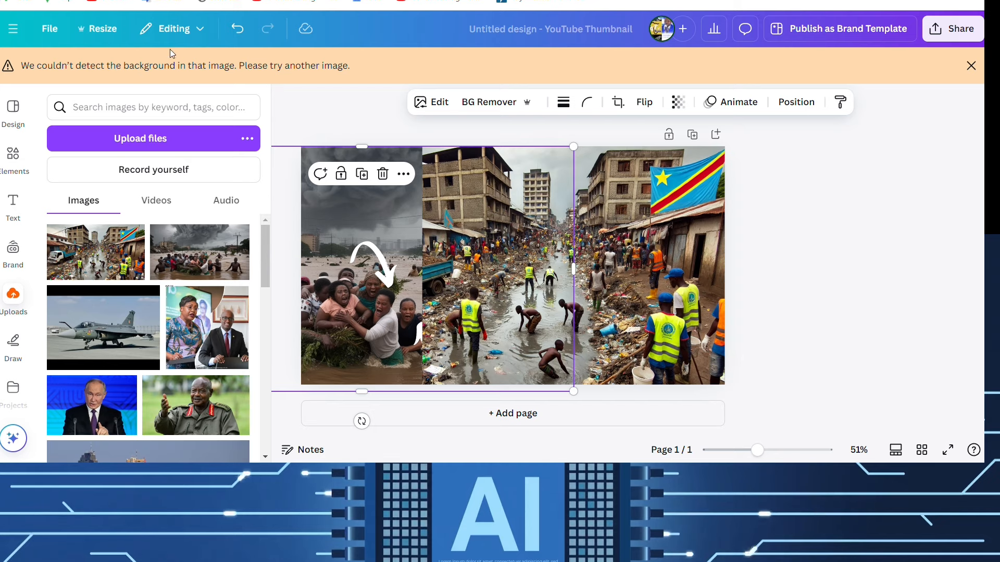
Undo the flood image's last shift and the recent moves and resizes of the street image.
{"action": "left_click", "coordinate": [227, 33]}
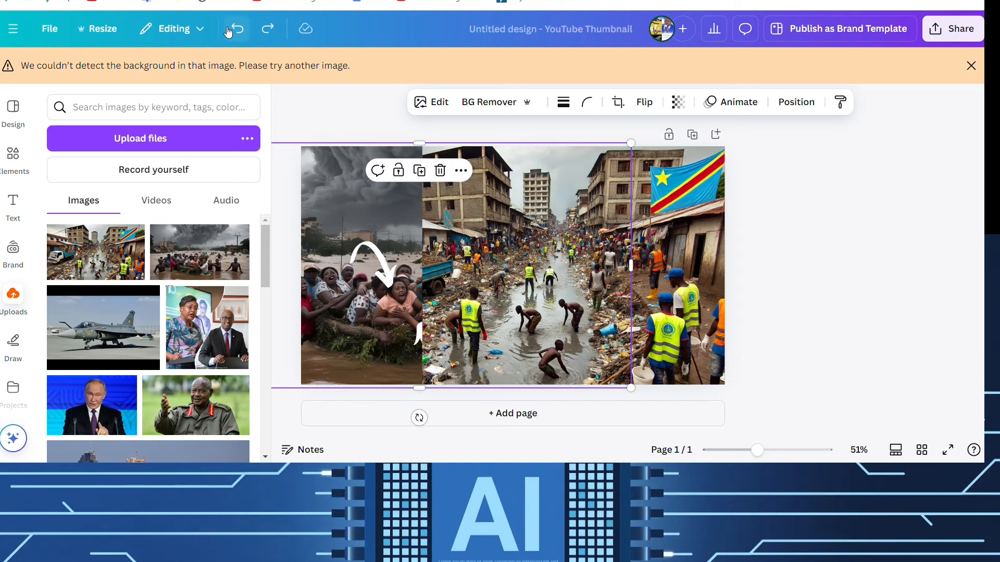
{"action": "left_click", "coordinate": [227, 32]}
{"action": "left_click", "coordinate": [227, 32]}
{"action": "left_click", "coordinate": [228, 32]}
{"action": "left_click", "coordinate": [227, 32]}
{"action": "left_click", "coordinate": [227, 33]}
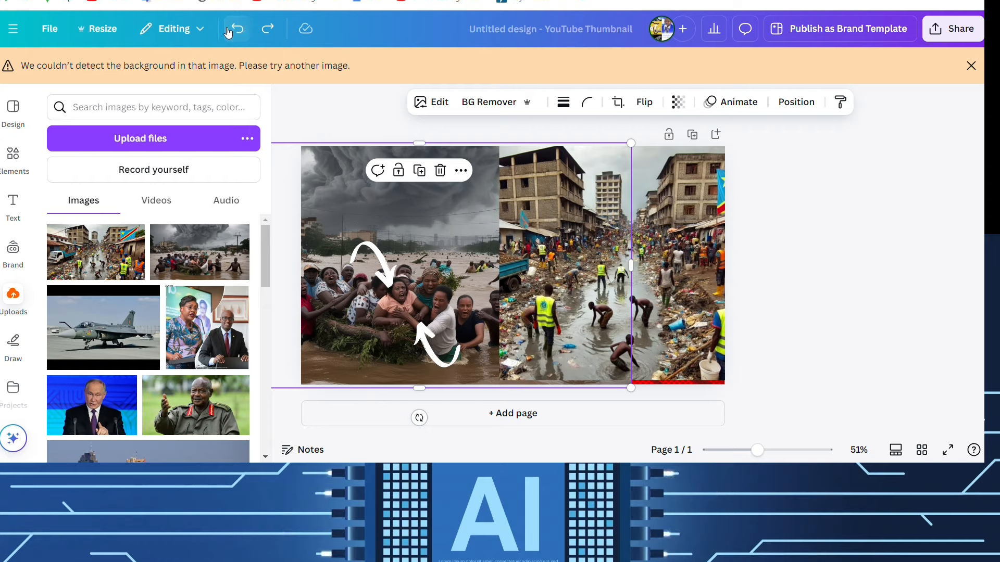
{"action": "left_click", "coordinate": [227, 33]}
Move the flood image right to show the whole crowd, and fit the street image against the right page edge, cropping its left part.
{"action": "left_click_drag", "start_coordinate": [339, 208], "coordinate": [458, 221]}
{"action": "mouse_move", "coordinate": [559, 215]}
{"action": "left_mouse_down"}
{"action": "mouse_move", "coordinate": [576, 214]}
{"action": "mouse_move", "coordinate": [558, 214]}
{"action": "left_mouse_up"}
{"action": "left_click_drag", "start_coordinate": [708, 227], "coordinate": [725, 259]}
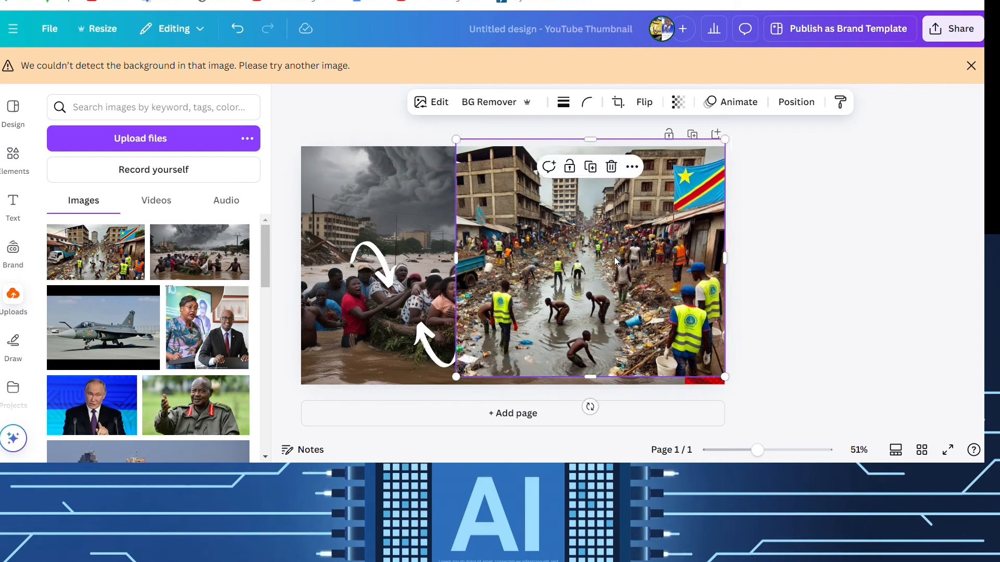
{"action": "left_click_drag", "start_coordinate": [616, 261], "coordinate": [616, 268]}
{"action": "left_click_drag", "start_coordinate": [456, 258], "coordinate": [556, 259]}
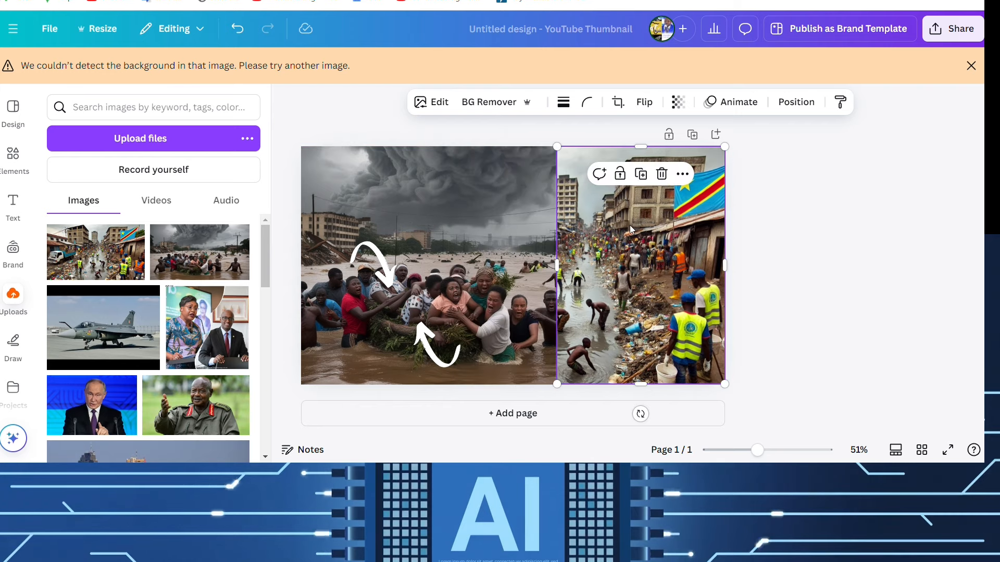
{"action": "left_click", "coordinate": [482, 136]}
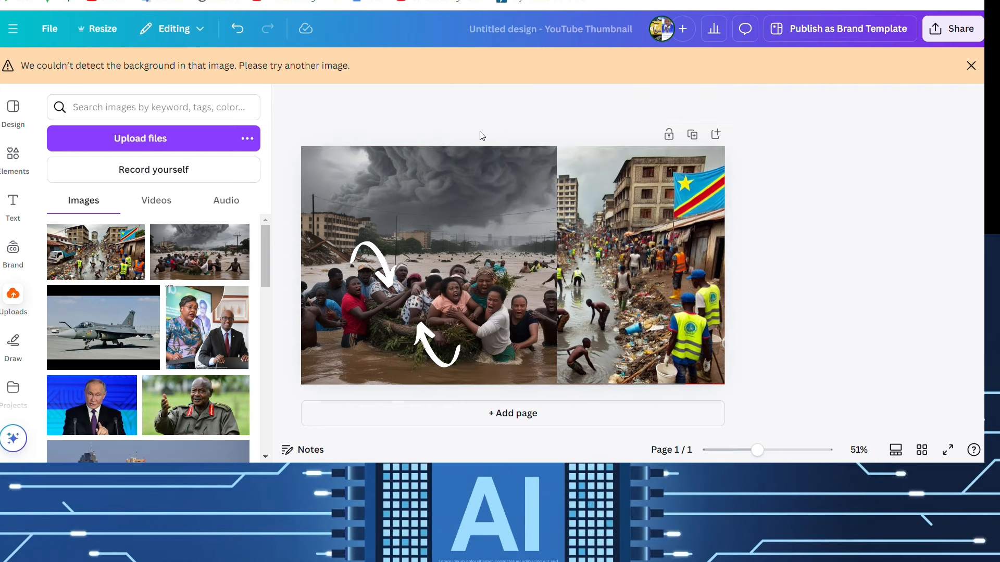
Add the yellow-and-red "NEW PRODUCT ALERT!" font combination, move it to the thumbnail's upper area, and select its heading text.
{"action": "left_click", "coordinate": [13, 203]}
{"action": "scroll", "coordinate": [183, 313], "scroll_direction": "down", "scroll_amount": 10}
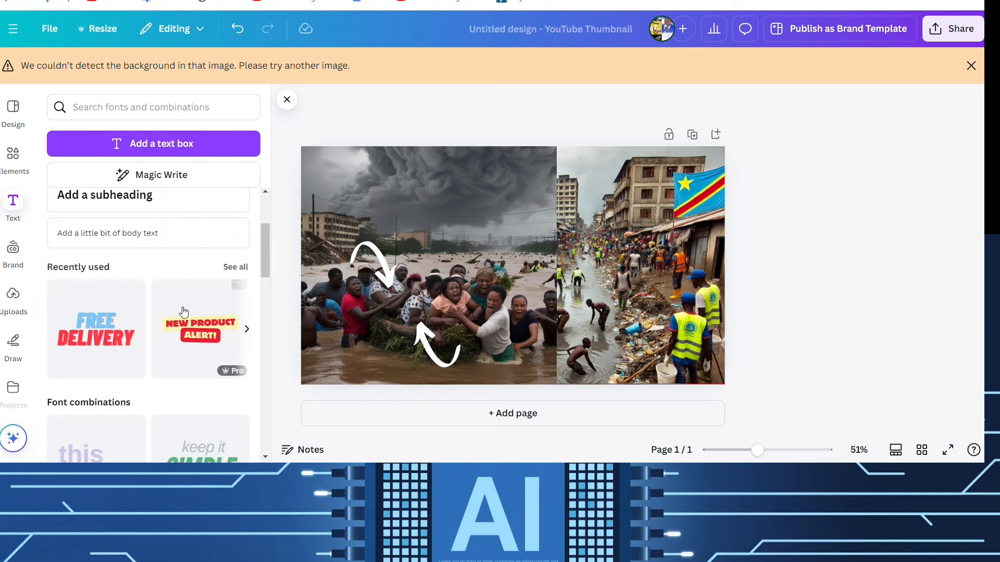
{"action": "scroll", "coordinate": [183, 313], "scroll_direction": "down", "scroll_amount": 5}
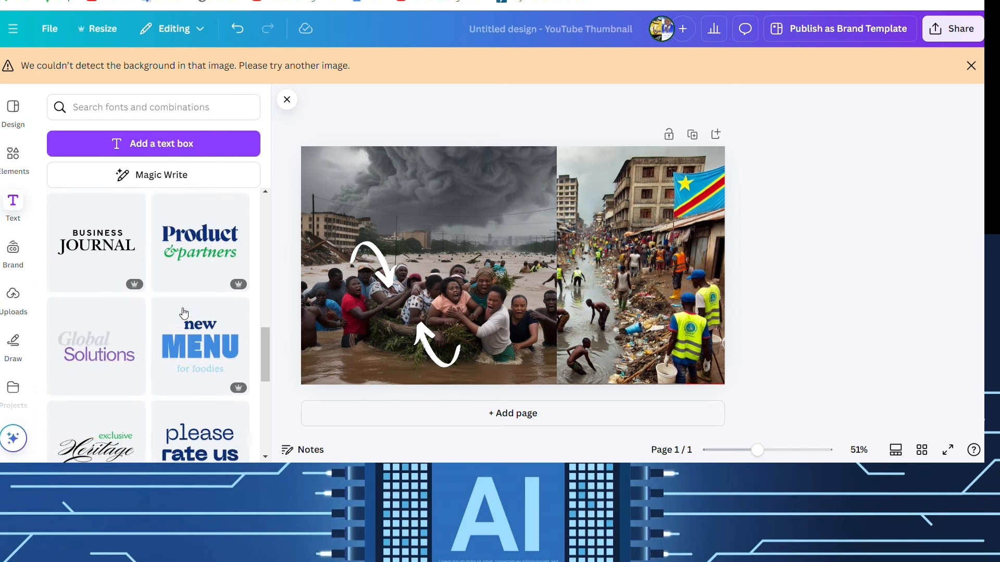
{"action": "scroll", "coordinate": [183, 310], "scroll_direction": "up", "scroll_amount": 5}
{"action": "scroll", "coordinate": [183, 311], "scroll_direction": "down", "scroll_amount": 8}
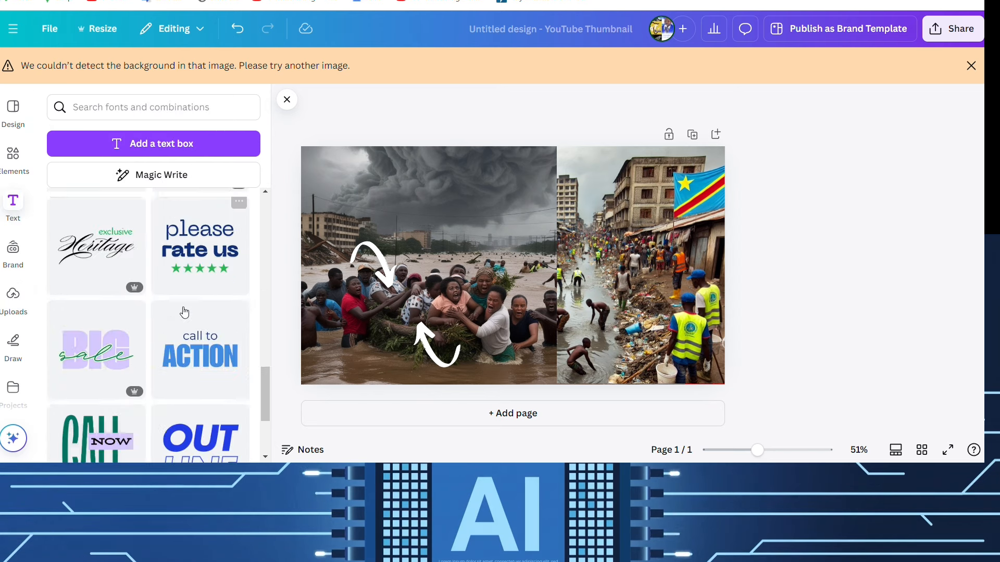
{"action": "scroll", "coordinate": [184, 312], "scroll_direction": "down", "scroll_amount": 8}
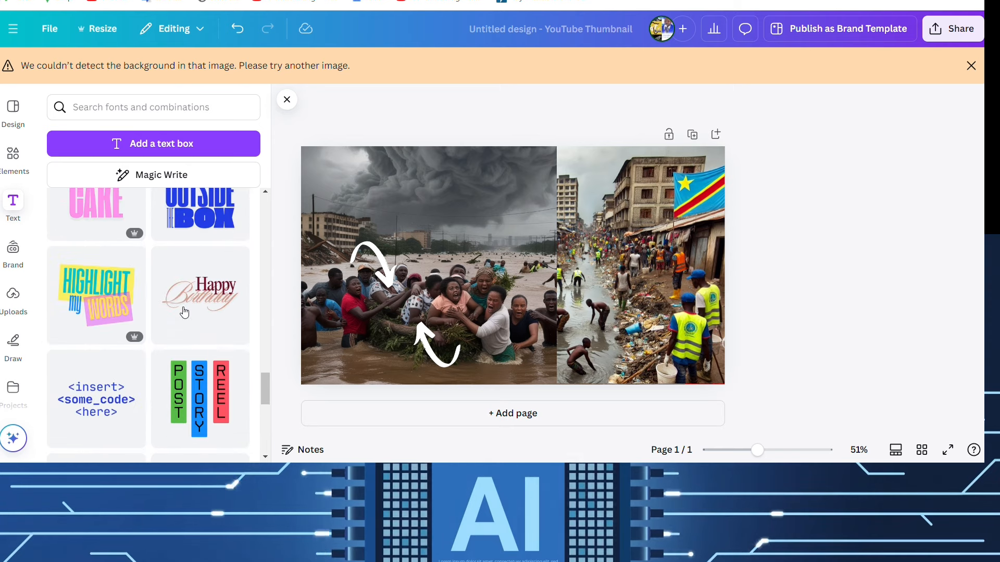
{"action": "scroll", "coordinate": [185, 311], "scroll_direction": "down", "scroll_amount": 2}
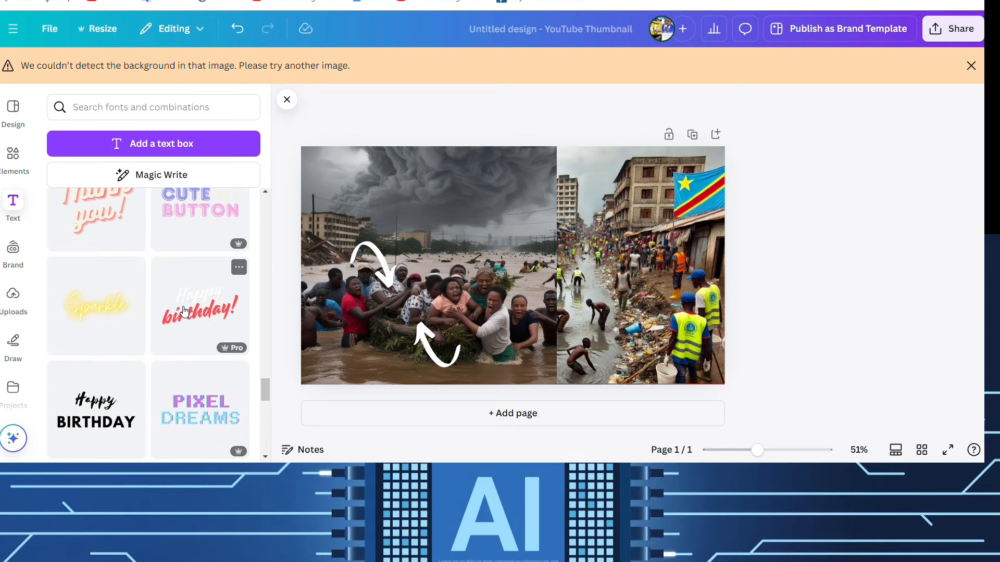
{"action": "scroll", "coordinate": [184, 312], "scroll_direction": "down", "scroll_amount": 4}
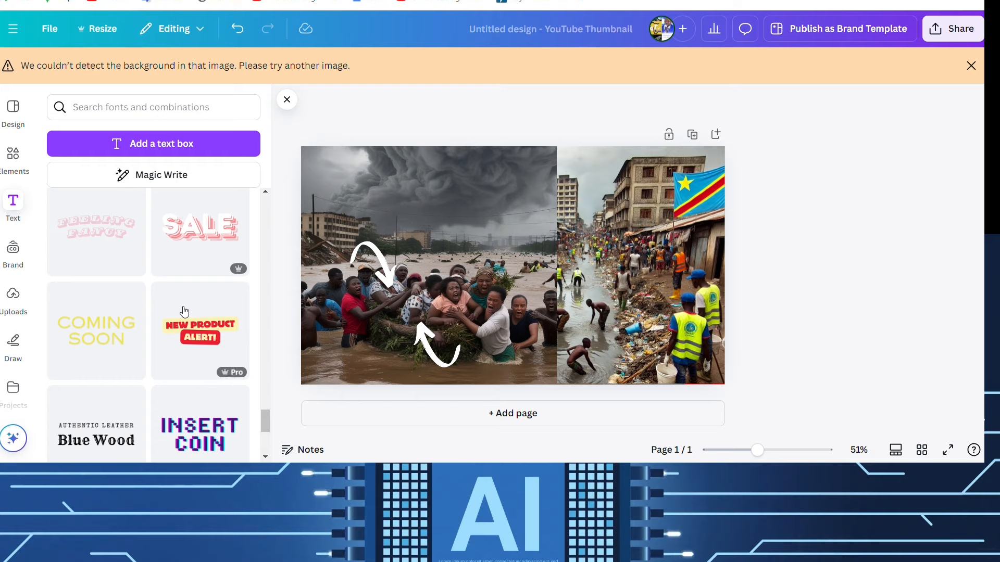
{"action": "left_click", "coordinate": [185, 312]}
{"action": "left_click_drag", "start_coordinate": [491, 238], "coordinate": [466, 188]}
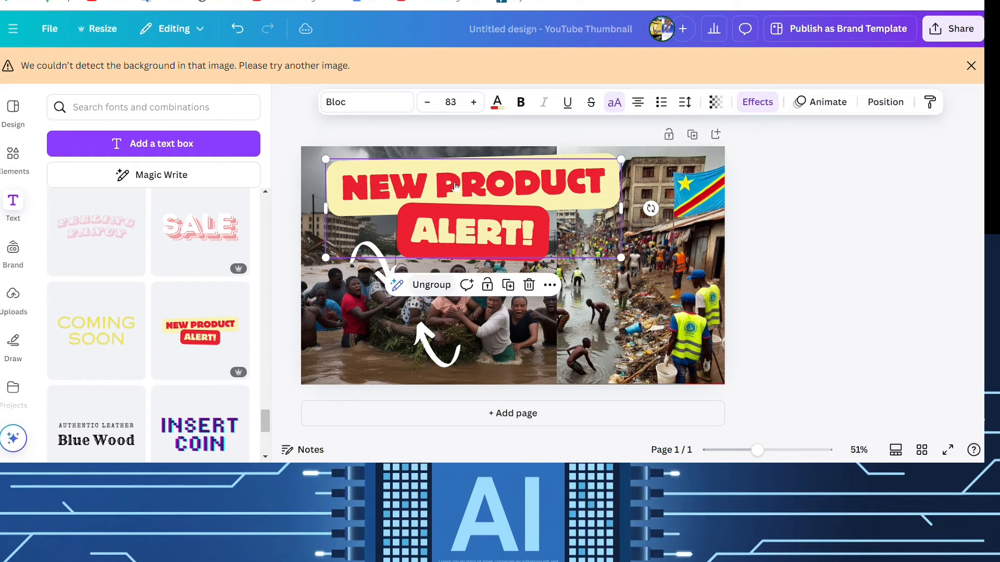
{"action": "left_click", "coordinate": [467, 183]}
{"action": "left_click", "coordinate": [466, 183]}
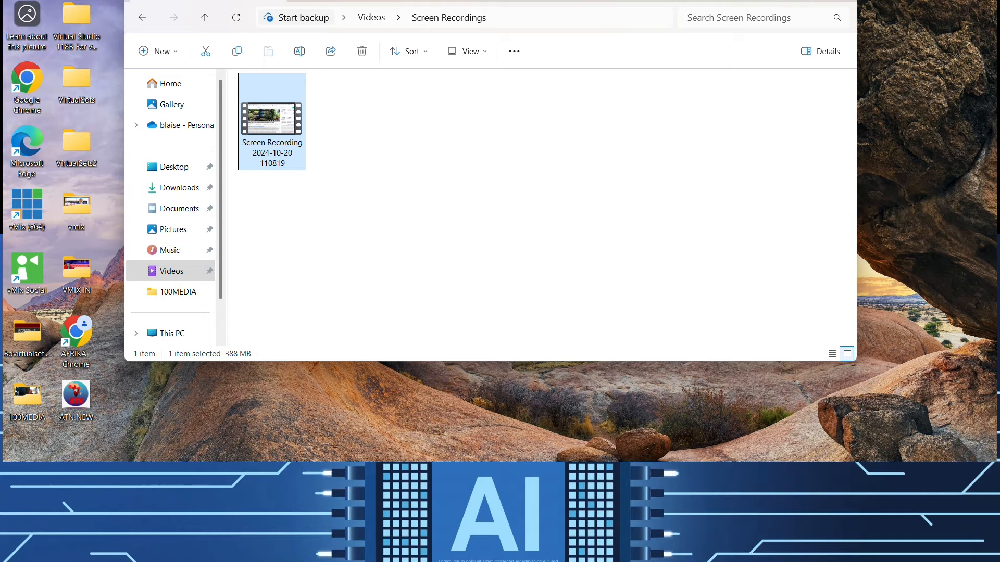
Close the Screen Recordings folder, switch to the browser, search for "canva" in a new tab, and open the Canva site.
{"action": "left_click", "coordinate": [781, 2]}
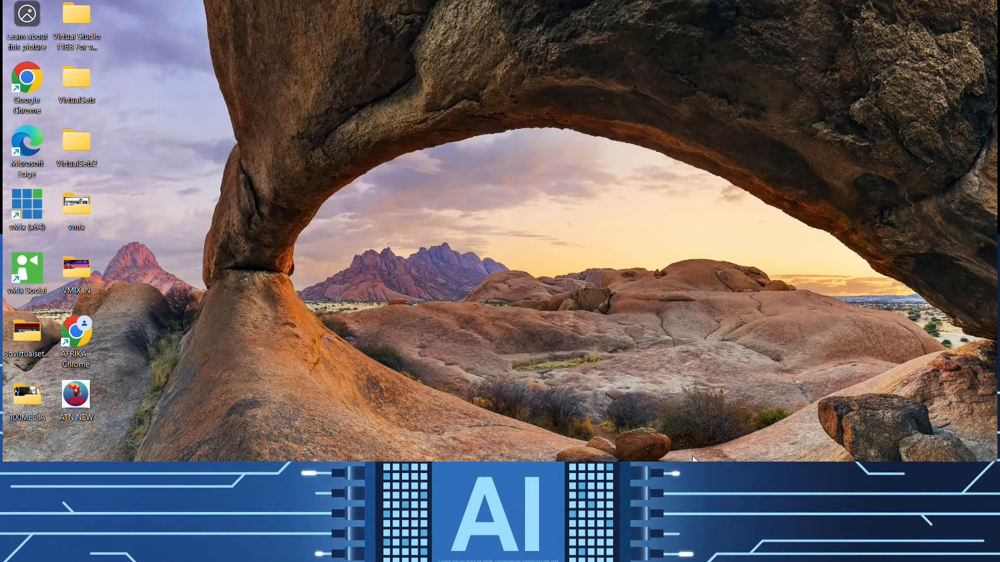
{"action": "left_click", "coordinate": [692, 469]}
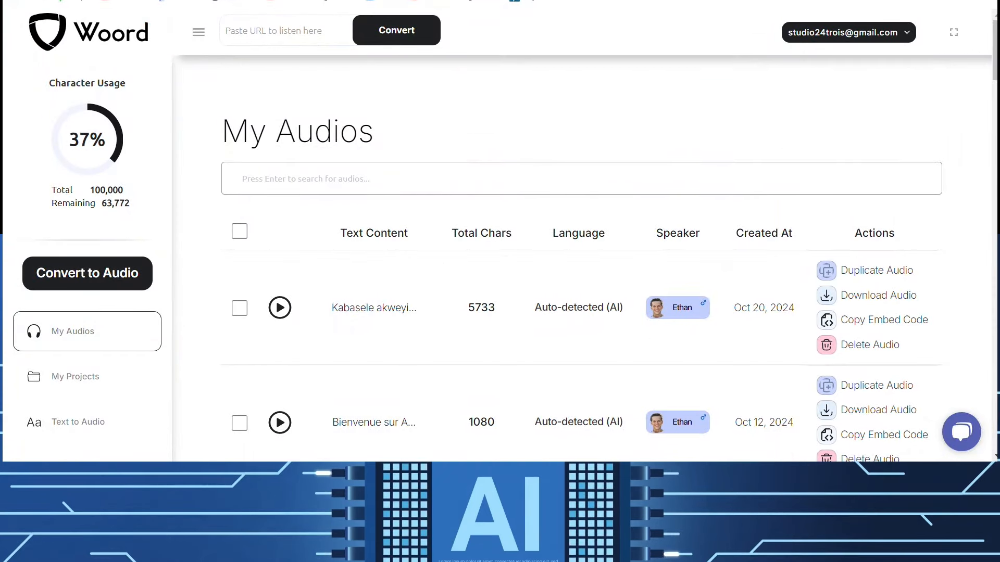
{"action": "key", "text": "ctrl+t"}
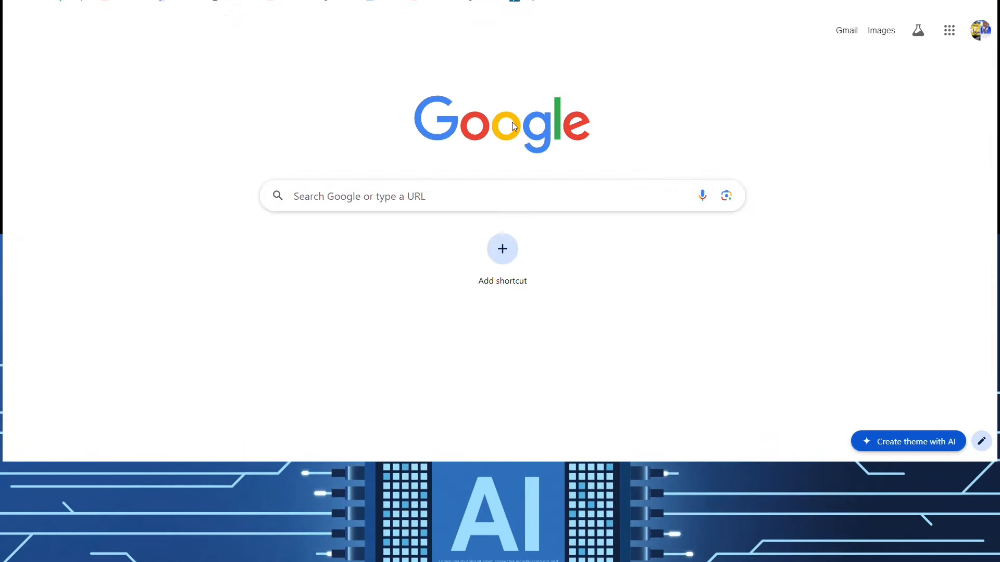
{"action": "type", "text": "canva"}
{"action": "key", "text": "Return"}
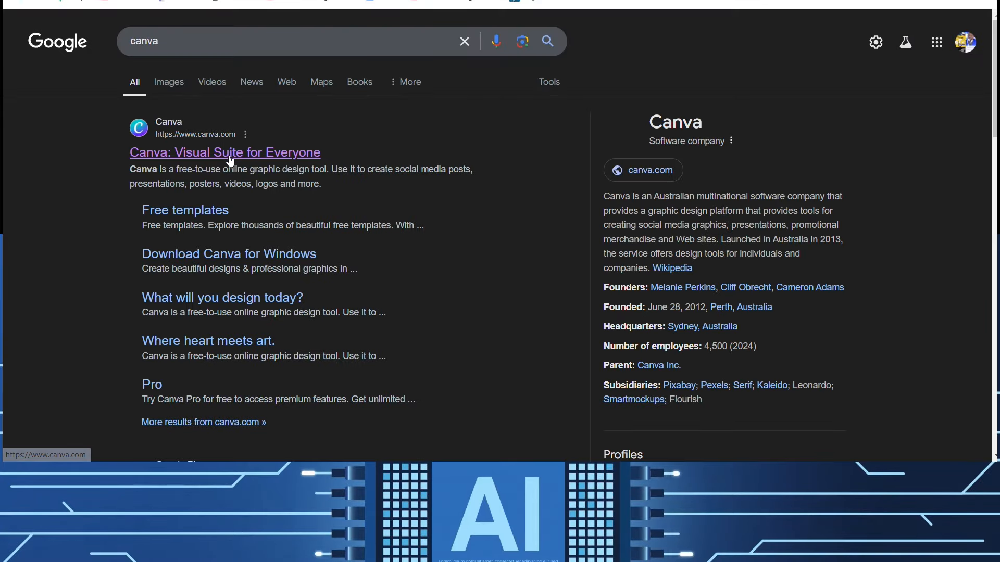
{"action": "left_click", "coordinate": [230, 158]}
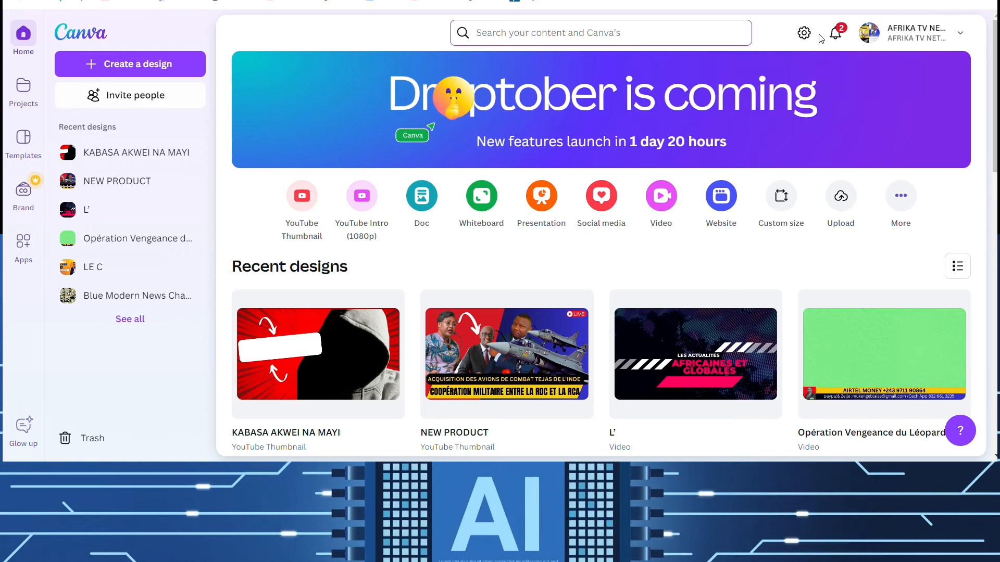
Look through the recent designs, open the existing video design named "i", and show its uploads.
{"action": "scroll", "coordinate": [705, 359], "scroll_direction": "down", "scroll_amount": 5}
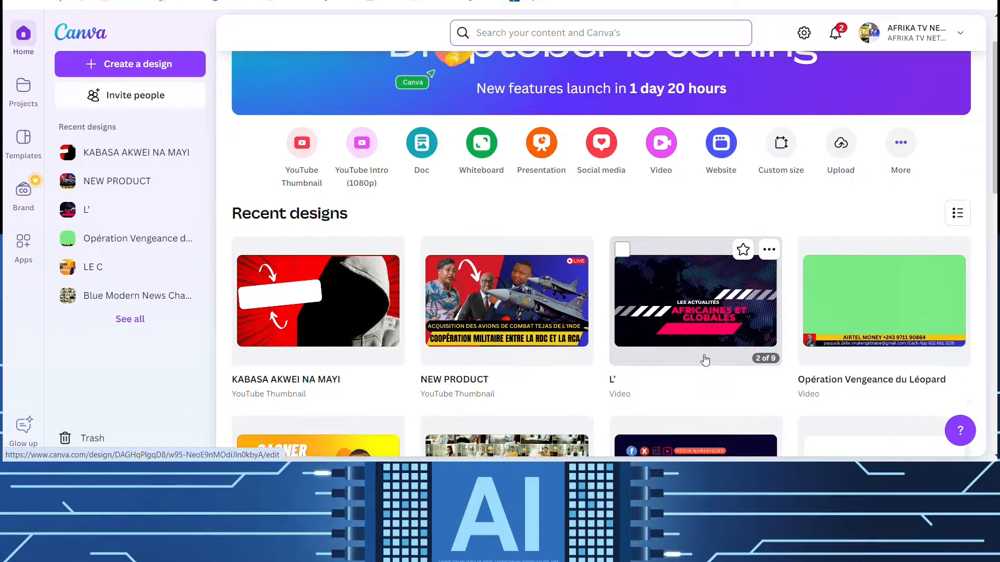
{"action": "scroll", "coordinate": [705, 355], "scroll_direction": "down", "scroll_amount": 3}
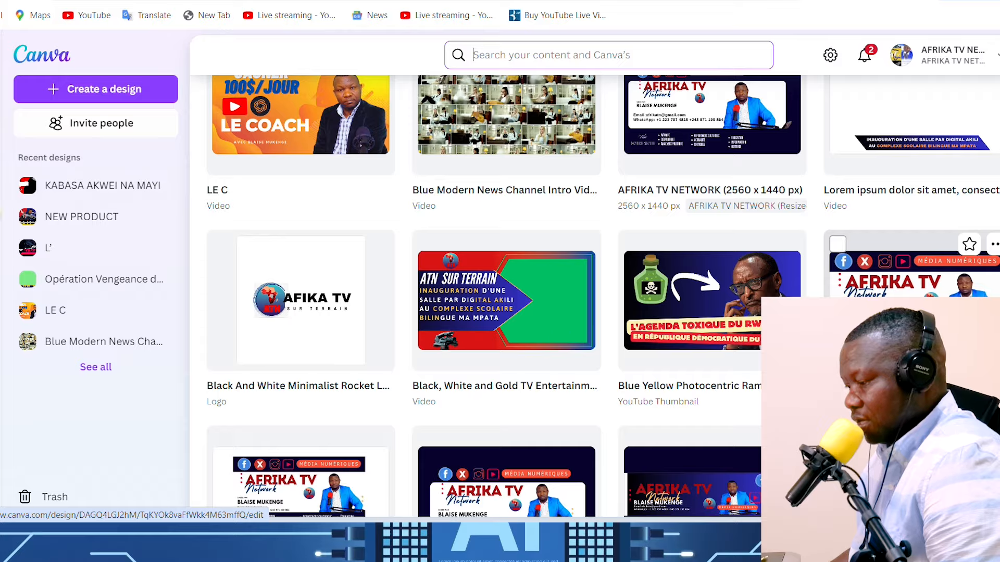
{"action": "scroll", "coordinate": [885, 365], "scroll_direction": "down", "scroll_amount": 3}
{"action": "scroll", "coordinate": [594, 313], "scroll_direction": "down", "scroll_amount": 4}
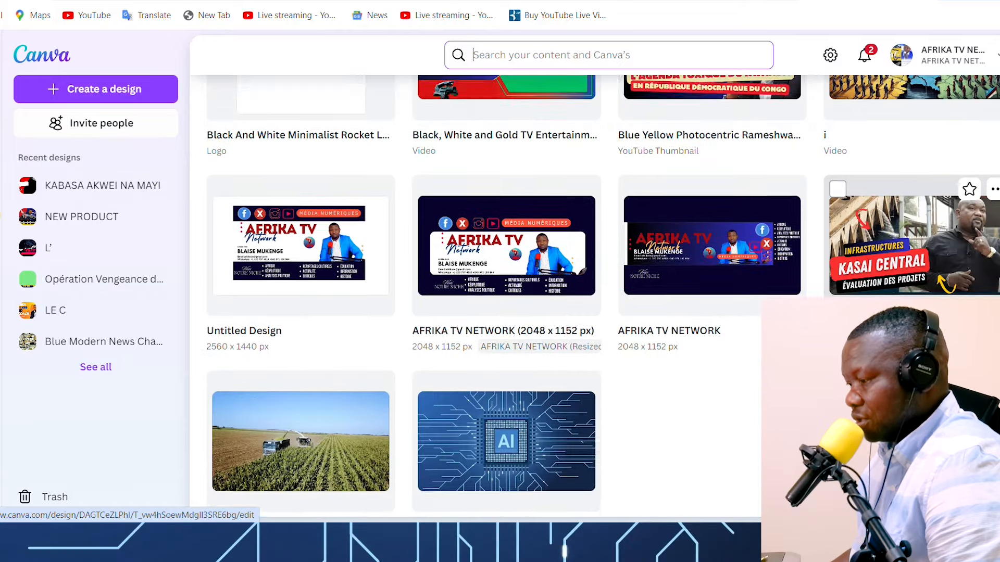
{"action": "scroll", "coordinate": [594, 312], "scroll_direction": "up", "scroll_amount": 5}
{"action": "scroll", "coordinate": [593, 312], "scroll_direction": "up", "scroll_amount": 8}
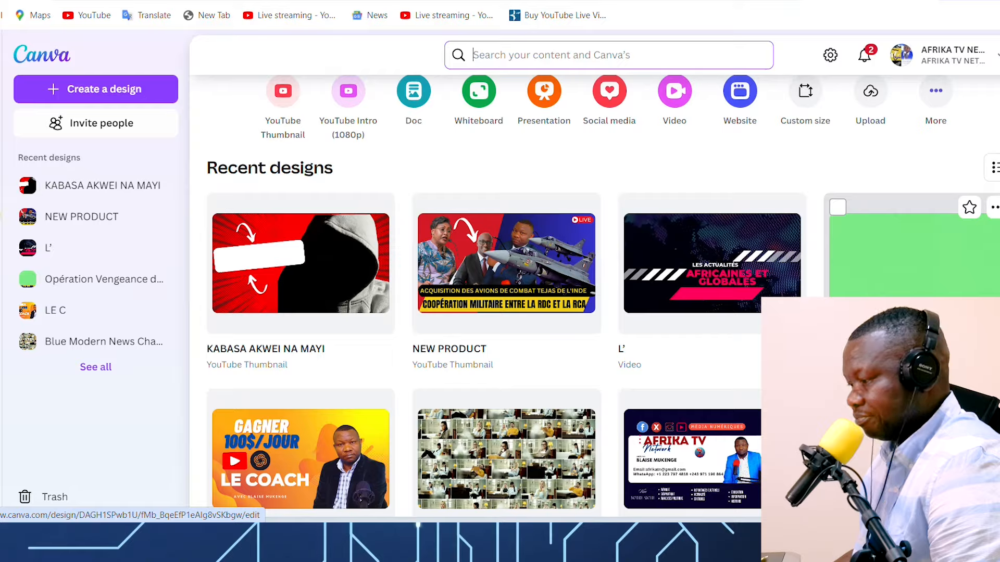
{"action": "scroll", "coordinate": [593, 312], "scroll_direction": "down", "scroll_amount": 5}
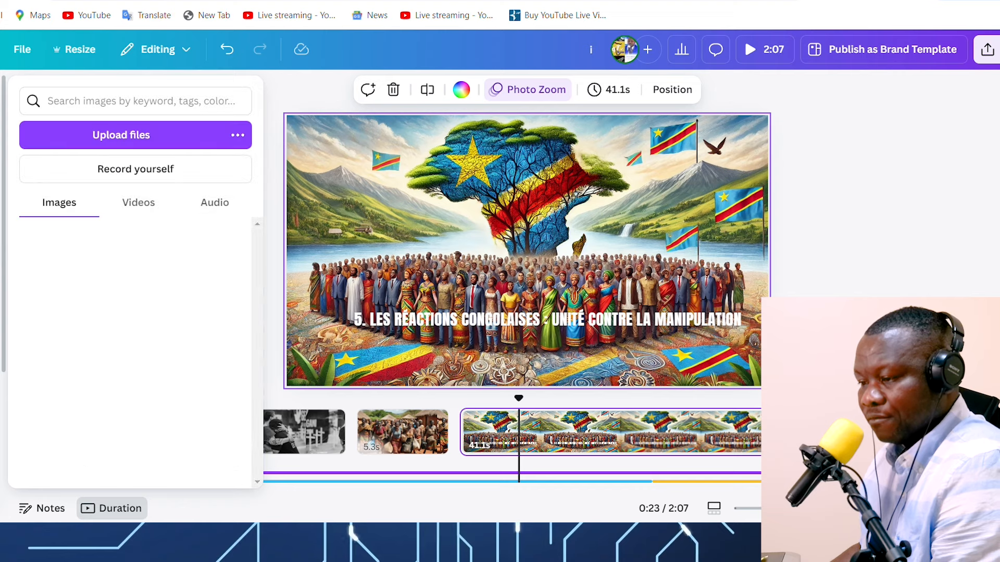
{"action": "left_click", "coordinate": [0, 300]}
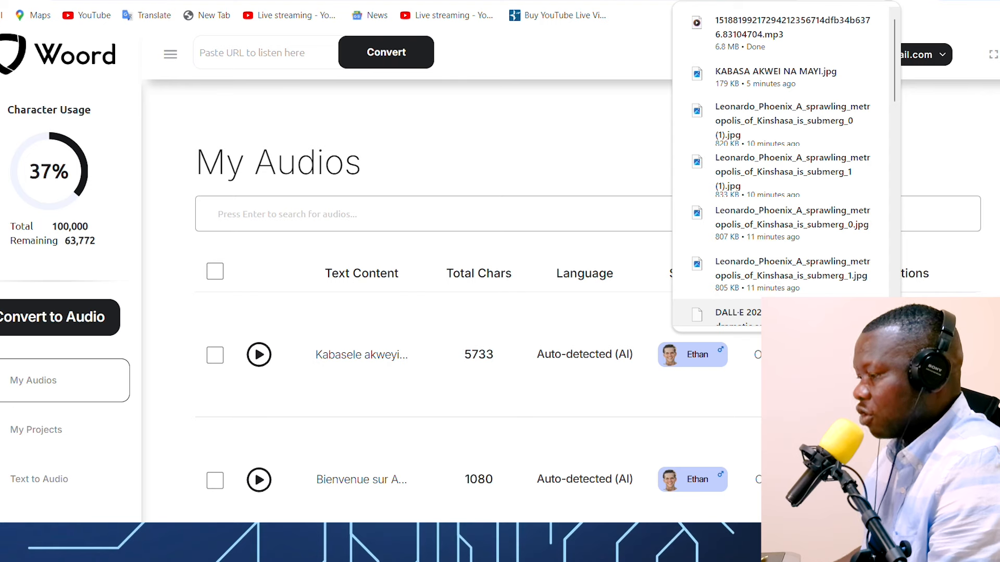
Upload the narration audio file and the "KABASA AKWEI NA MAYI" thumbnail image to the video project.
{"action": "mouse_move", "coordinate": [883, 286]}
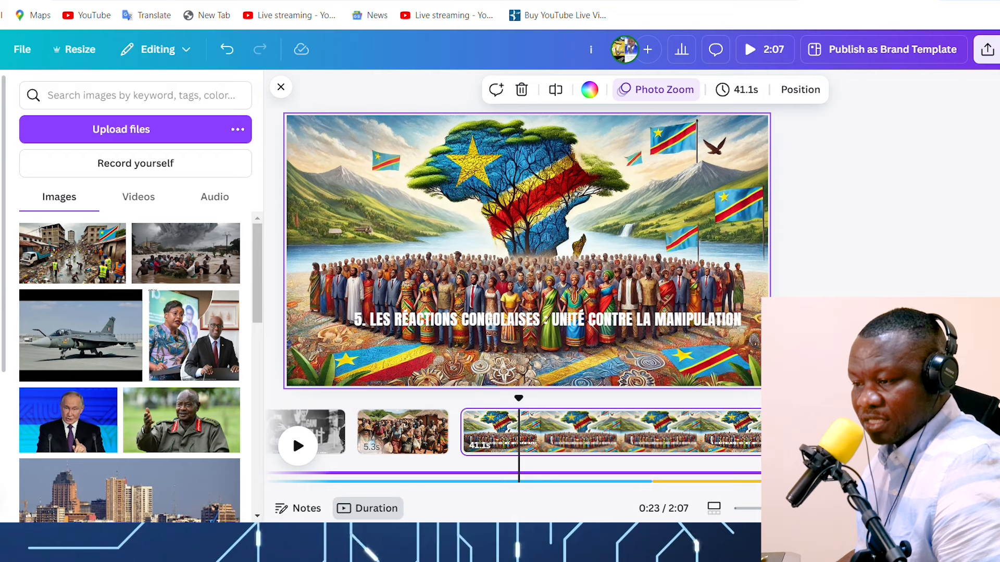
{"action": "left_click", "coordinate": [123, 145]}
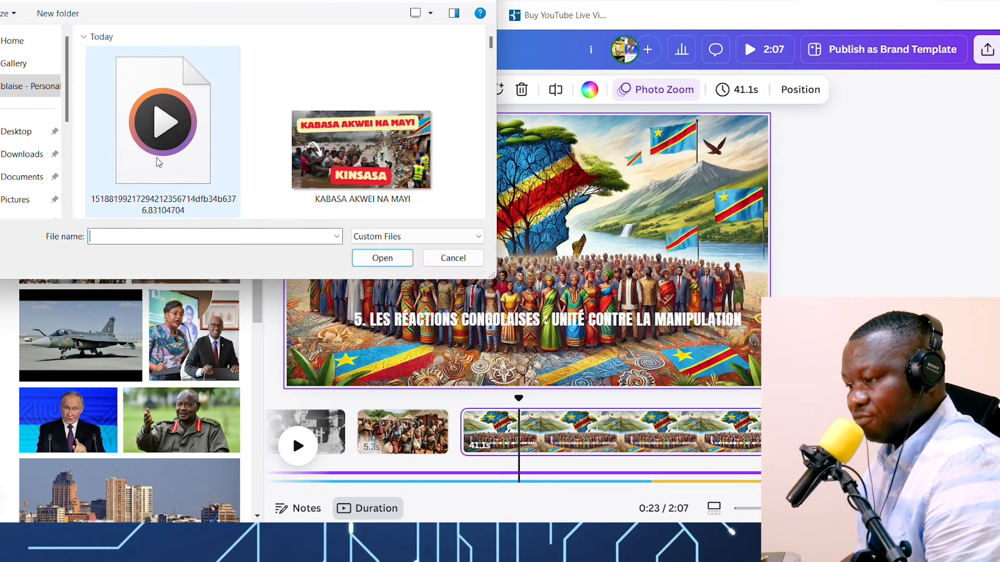
{"action": "left_click", "coordinate": [159, 133]}
{"action": "left_click", "coordinate": [374, 164]}
{"action": "left_click", "coordinate": [179, 154], "text": "ctrl"}
{"action": "left_click", "coordinate": [384, 258]}
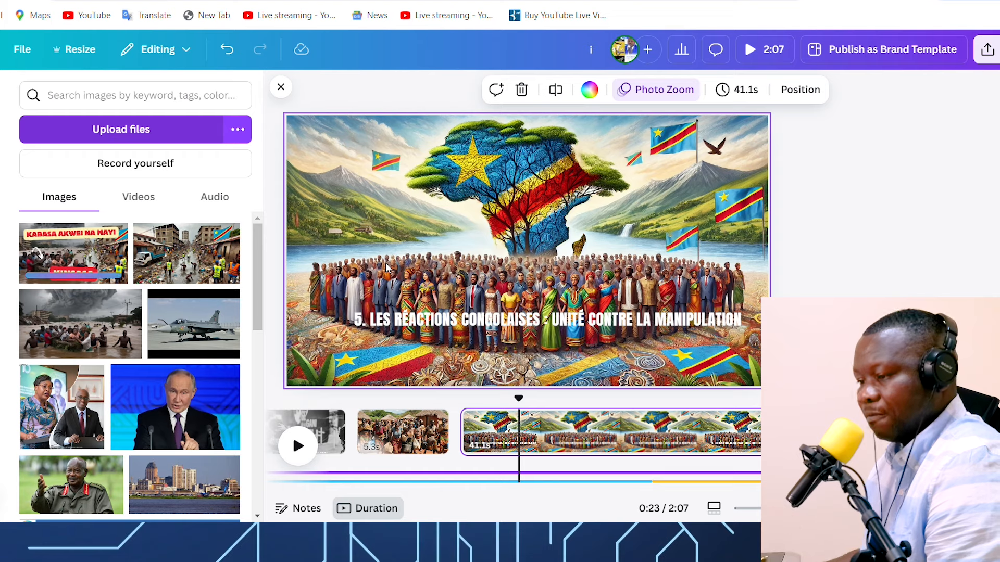
Upload the four Leonardo_Phoenix flood images and the three DALL·E street images, using a smaller icon view to pick them together.
{"action": "left_click", "coordinate": [130, 135]}
{"action": "scroll", "coordinate": [132, 136], "scroll_direction": "down", "scroll_amount": 2}
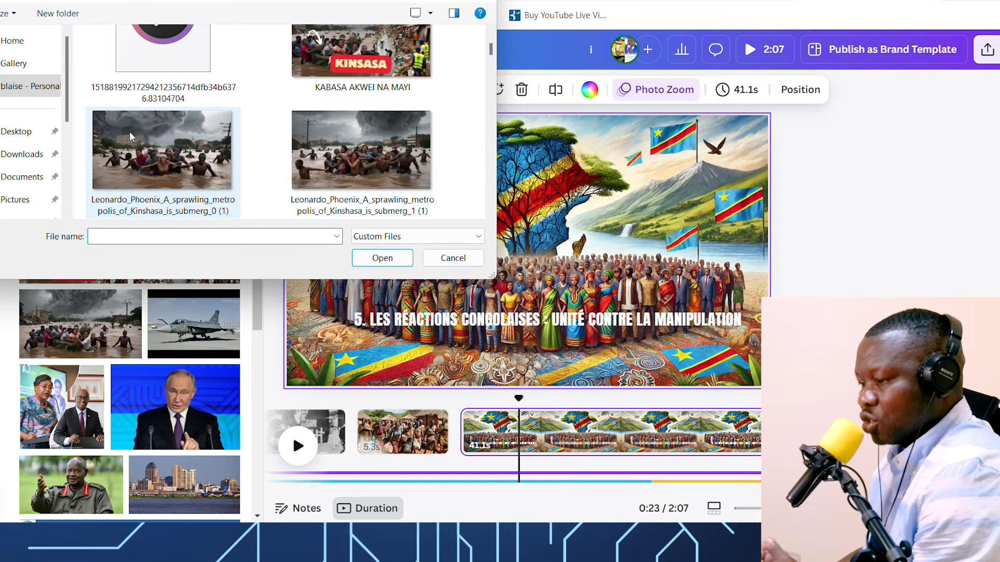
{"action": "left_click", "coordinate": [130, 135]}
{"action": "left_click", "coordinate": [342, 158]}
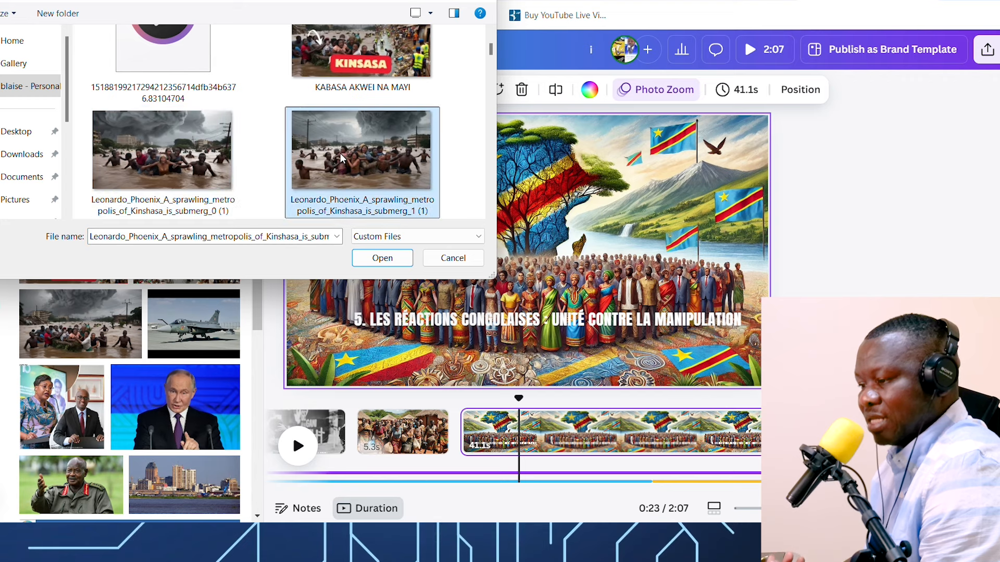
{"action": "left_click", "coordinate": [429, 13]}
{"action": "left_click", "coordinate": [463, 45]}
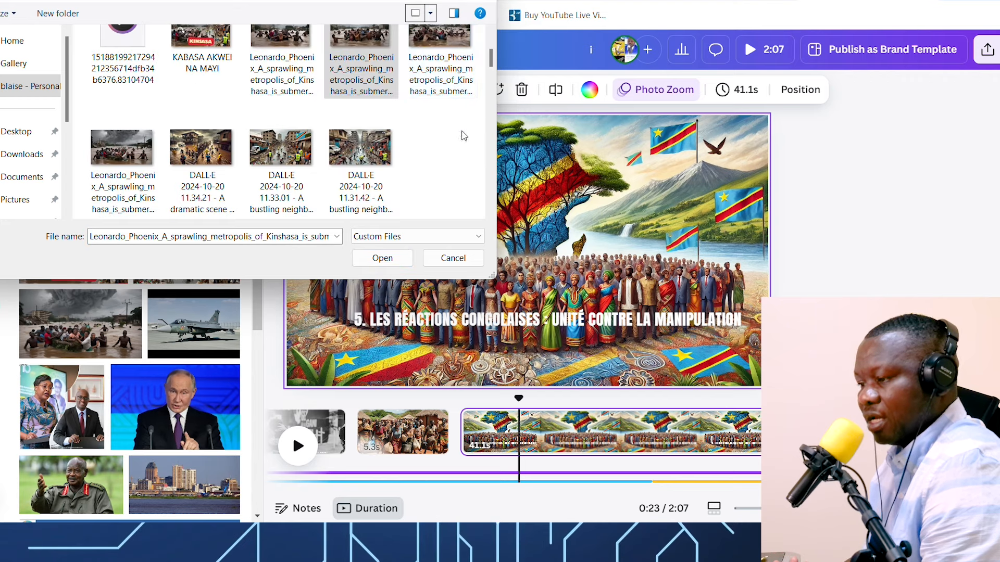
{"action": "left_click_drag", "start_coordinate": [465, 196], "coordinate": [154, 157]}
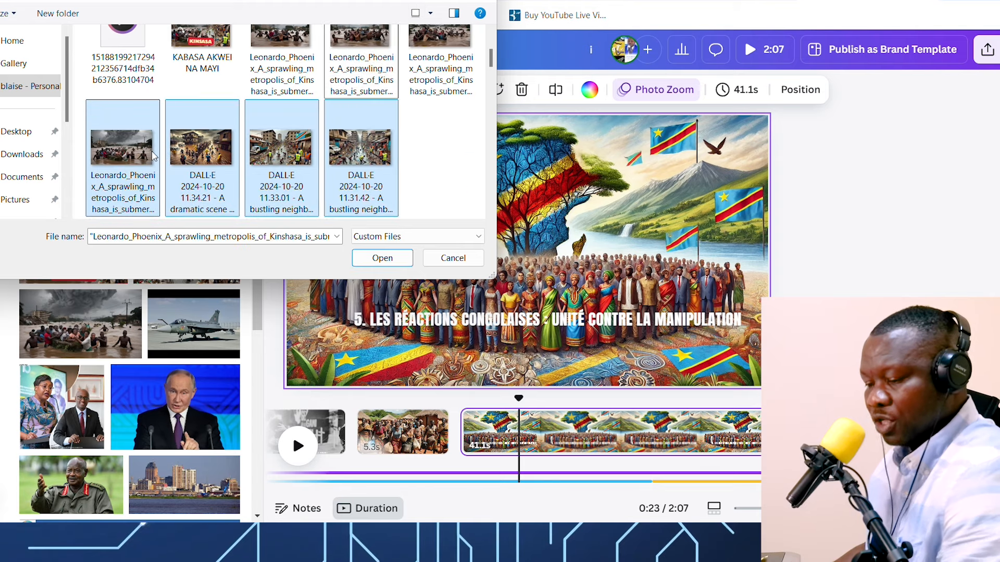
{"action": "left_click", "coordinate": [308, 43], "text": "ctrl"}
{"action": "left_click", "coordinate": [337, 62], "text": "ctrl"}
{"action": "left_click", "coordinate": [440, 78], "text": "ctrl"}
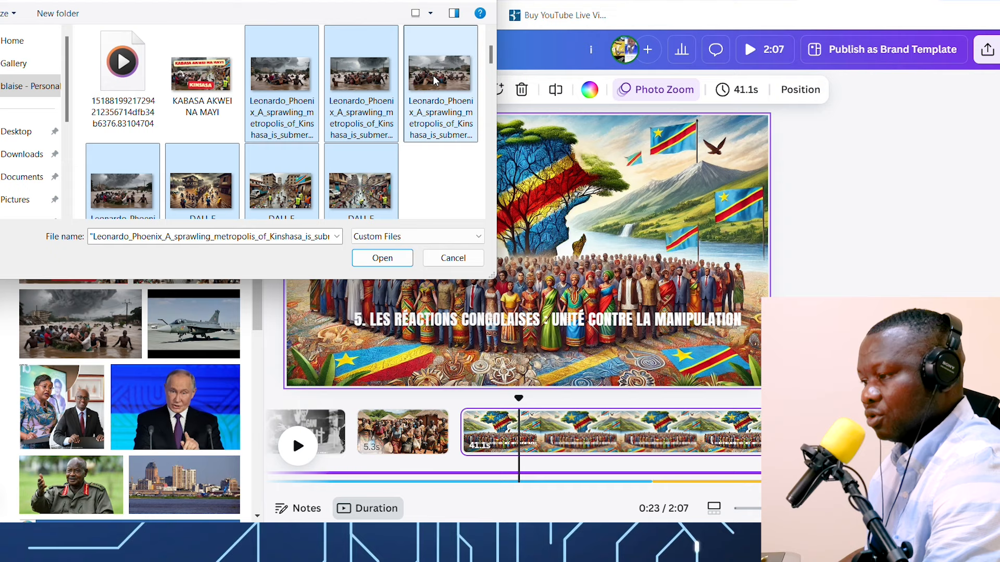
{"action": "left_click", "coordinate": [379, 259]}
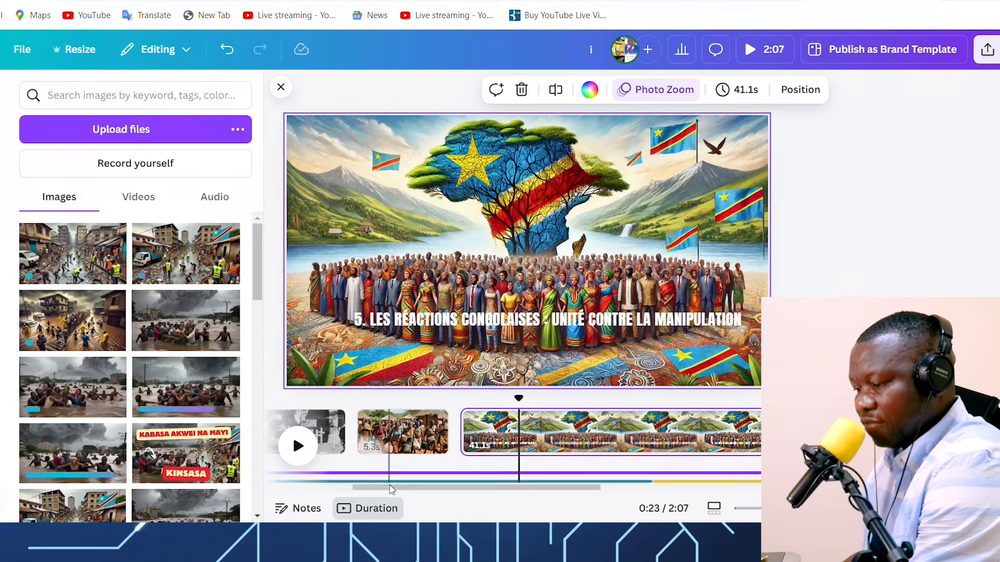
Delete the "5. LES RÉACTIONS CONGOLAISES" title from the flag-tree page and replace its image with the KABASA AKWEI NA MAYI thumbnail.
{"action": "left_click_drag", "start_coordinate": [378, 487], "coordinate": [242, 489]}
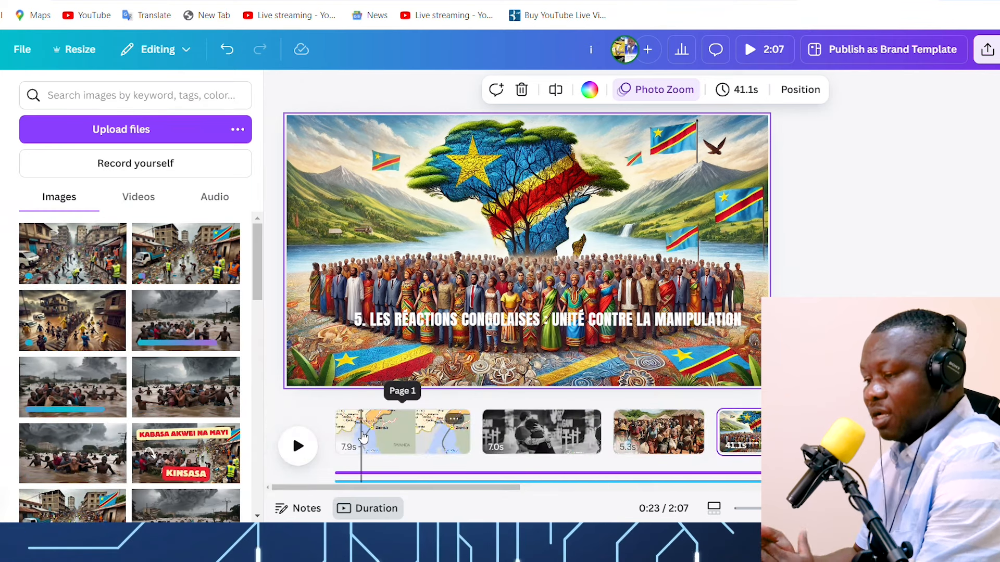
{"action": "left_click", "coordinate": [503, 329]}
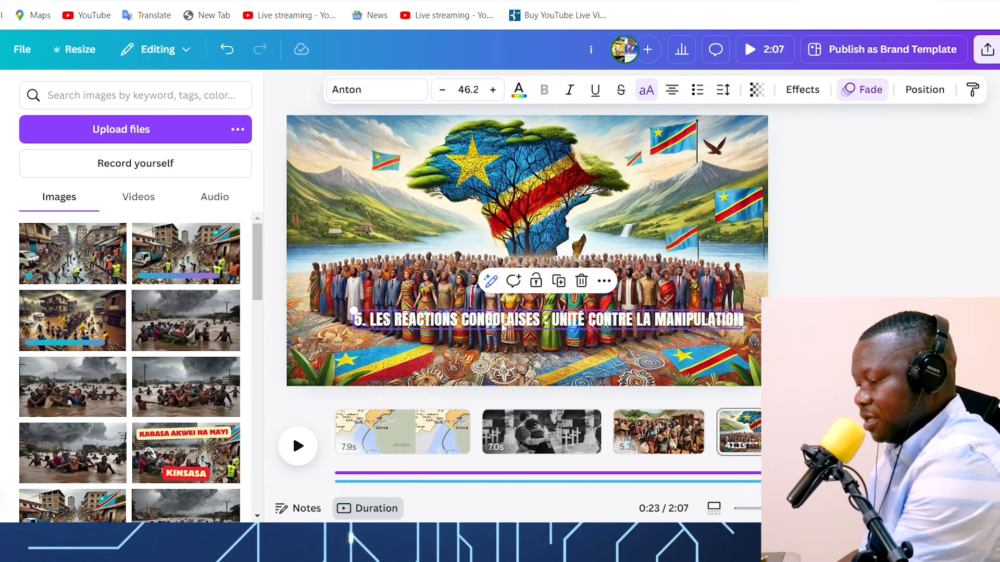
{"action": "key", "text": "Delete"}
{"action": "left_click", "coordinate": [492, 291]}
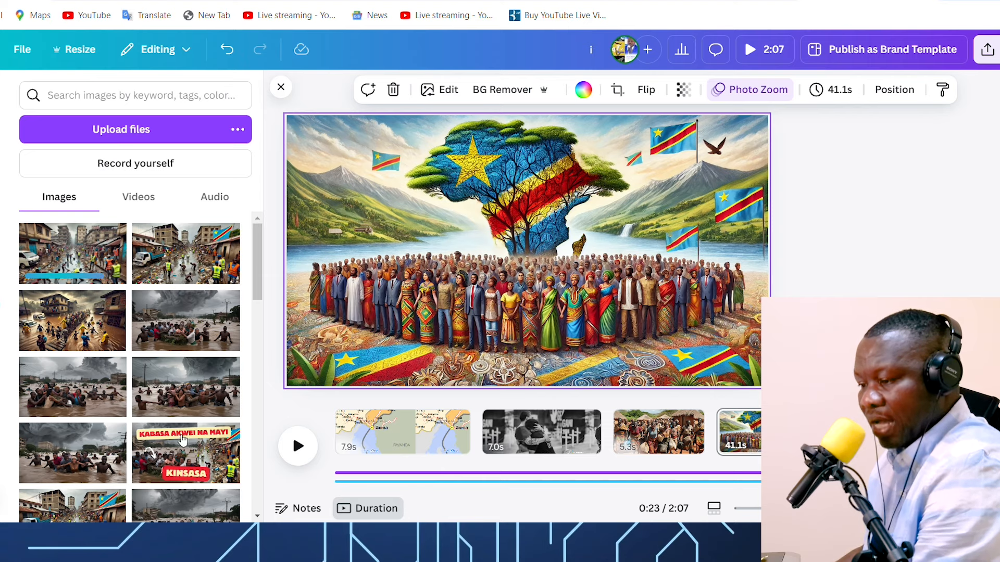
{"action": "left_click_drag", "start_coordinate": [178, 451], "coordinate": [296, 176]}
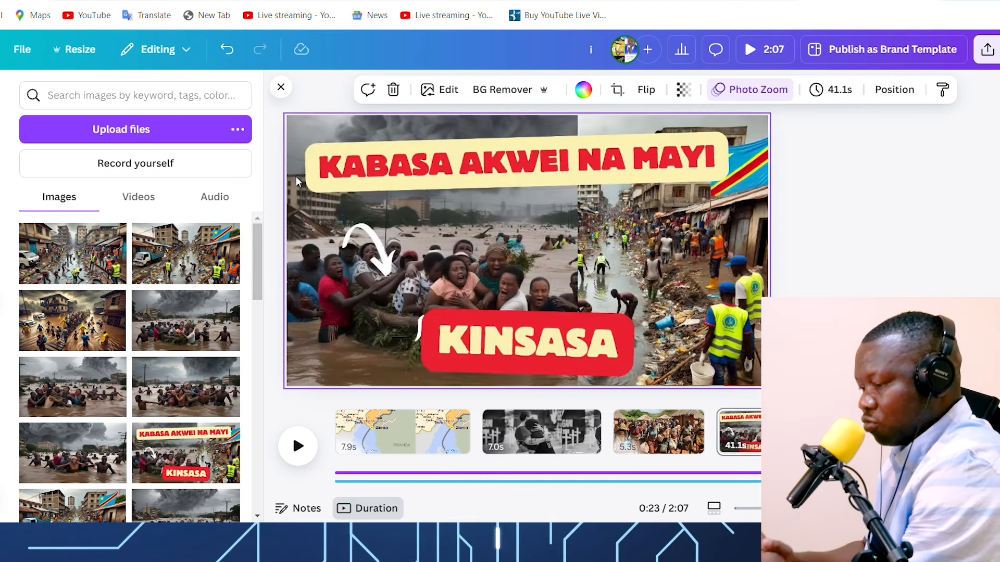
Delete the three old pages preceding the thumbnail page: the villagers with bags, the black-and-white embrace, and the map.
{"action": "left_click", "coordinate": [673, 428]}
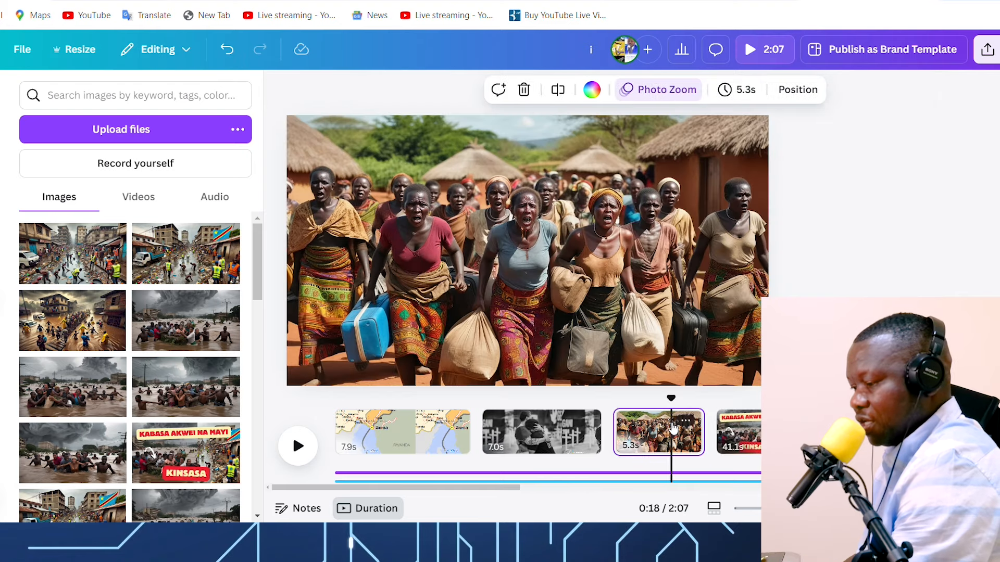
{"action": "key", "text": "Delete"}
{"action": "left_click", "coordinate": [524, 427]}
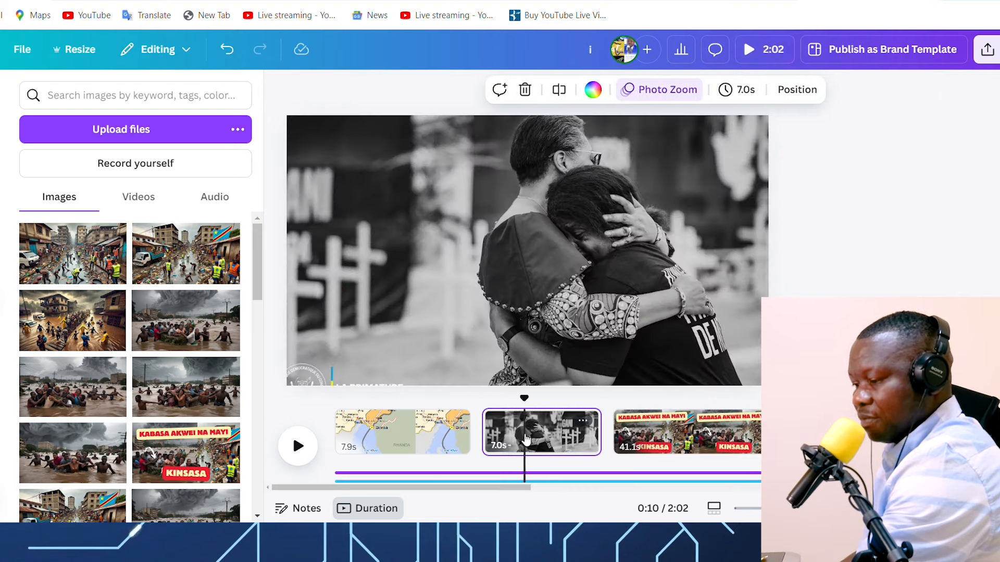
{"action": "key", "text": "Delete"}
{"action": "left_click", "coordinate": [447, 437]}
{"action": "key", "text": "Delete"}
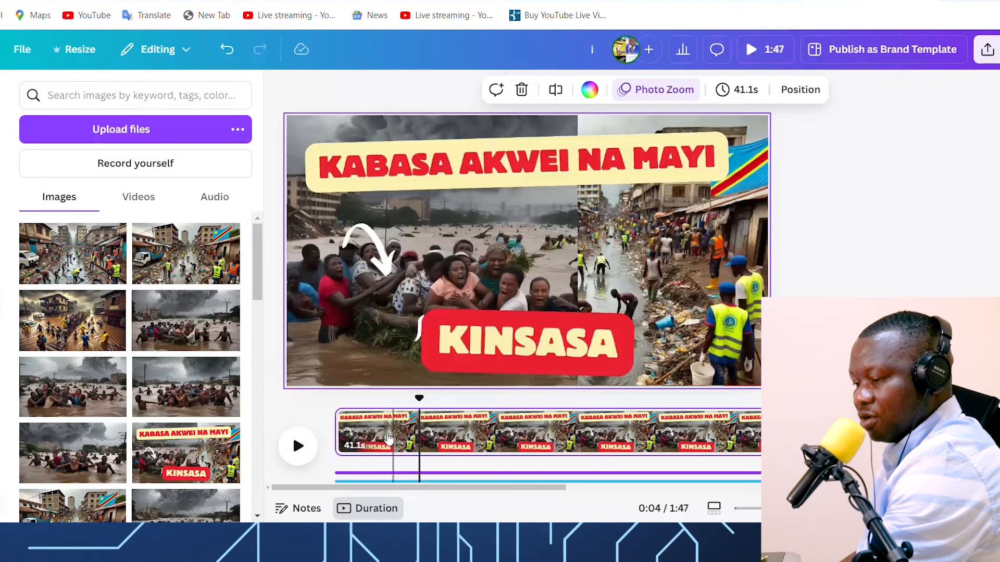
Delete the purple background music track from the video timeline.
{"action": "left_click_drag", "start_coordinate": [419, 397], "coordinate": [335, 398]}
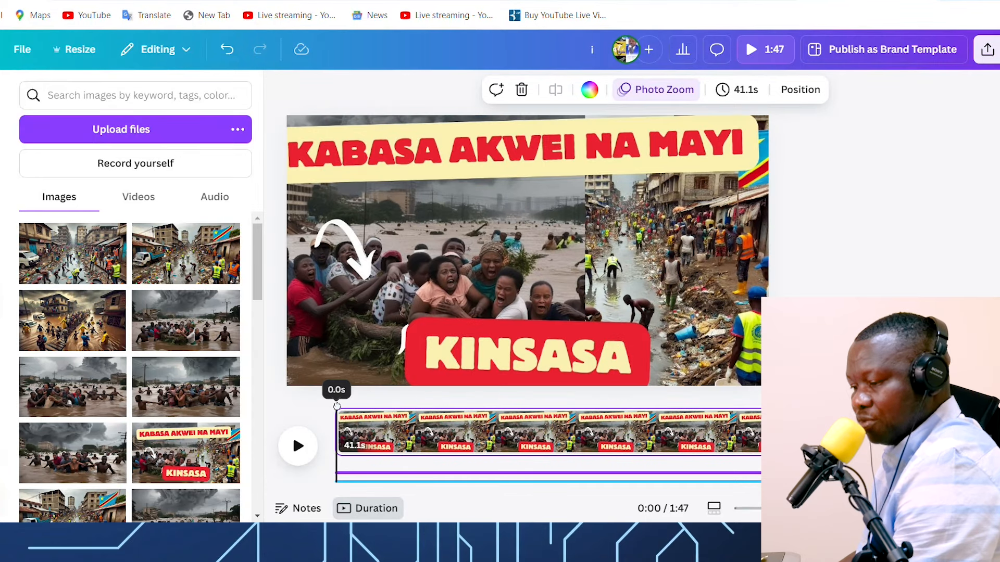
{"action": "left_click", "coordinate": [381, 479]}
{"action": "left_click", "coordinate": [429, 448]}
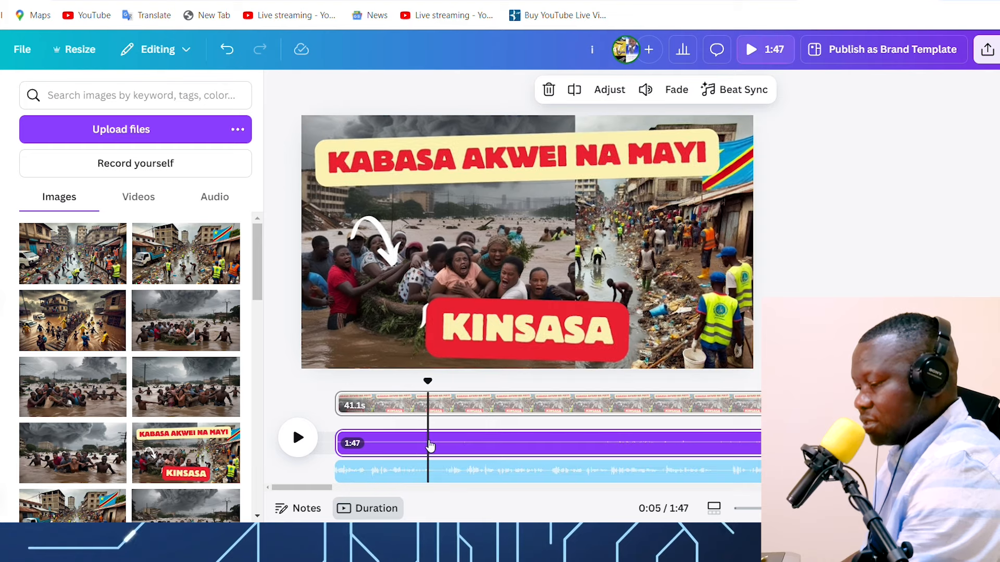
{"action": "key", "text": "Delete"}
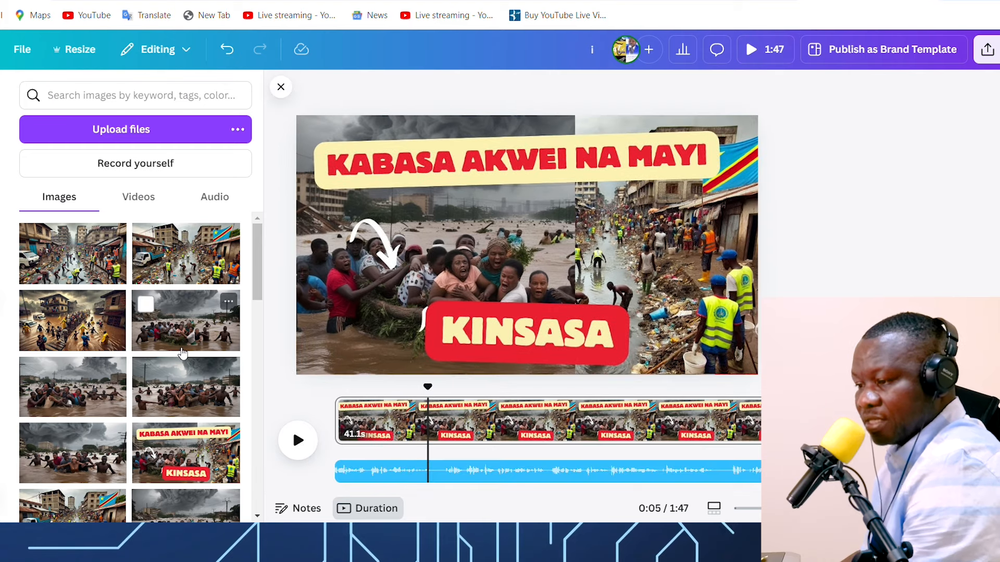
Add the uploaded 5:58 narration audio at the start of the timeline and play the opening seconds.
{"action": "scroll", "coordinate": [183, 353], "scroll_direction": "down", "scroll_amount": 5}
{"action": "scroll", "coordinate": [185, 346], "scroll_direction": "up", "scroll_amount": 5}
{"action": "left_click", "coordinate": [215, 198]}
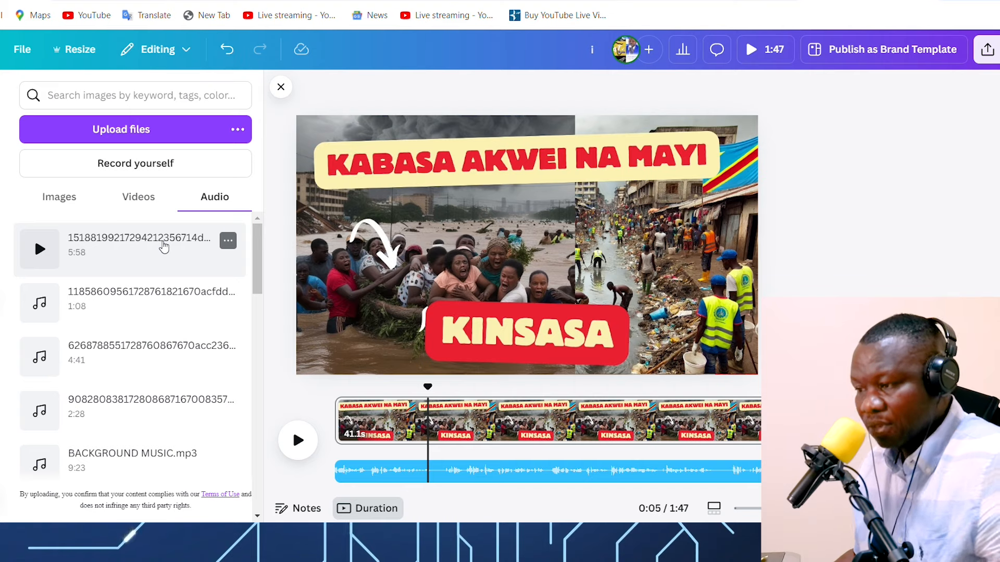
{"action": "left_click_drag", "start_coordinate": [164, 247], "coordinate": [384, 464]}
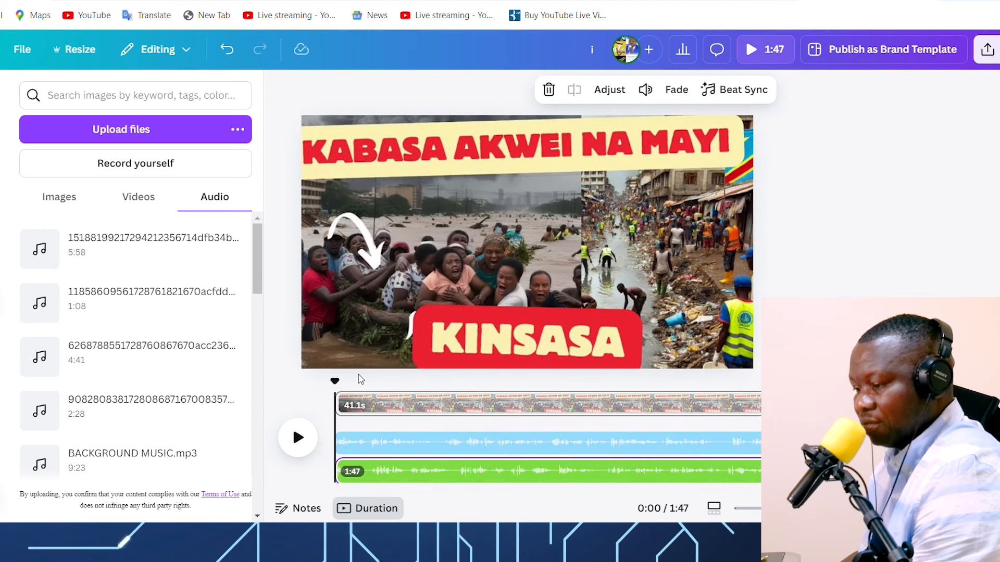
{"action": "left_click", "coordinate": [299, 438]}
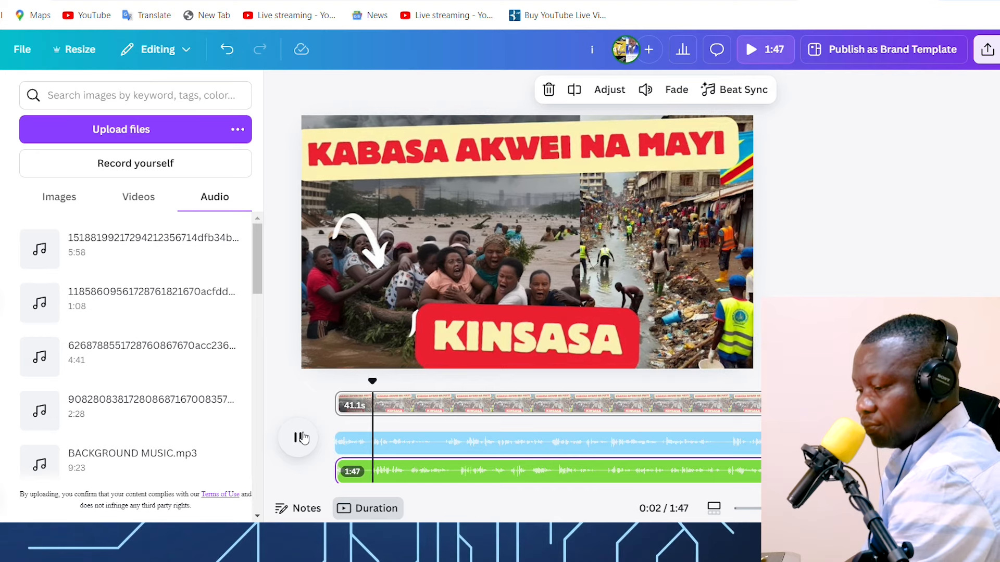
{"action": "left_click", "coordinate": [301, 437]}
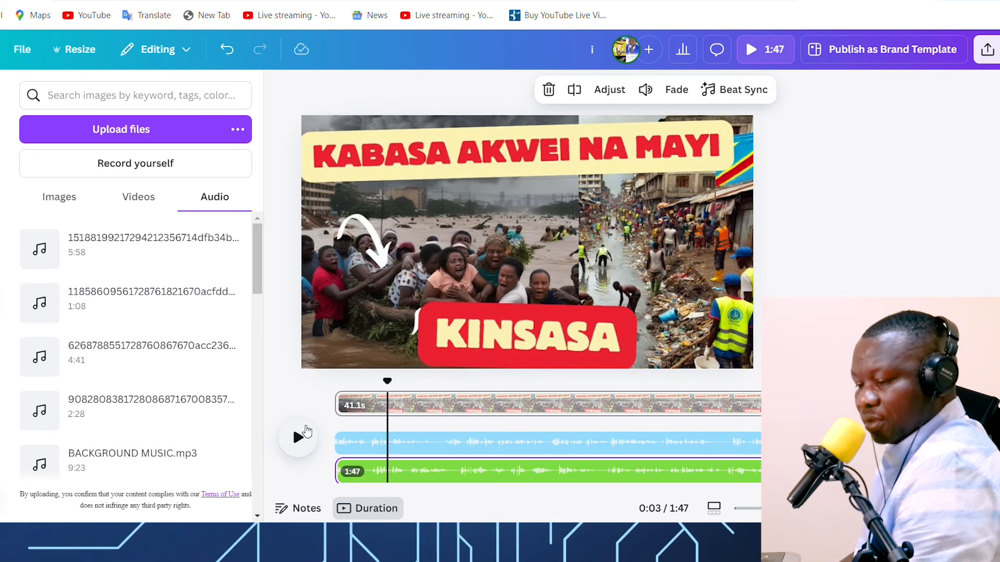
Undo the narration placement and the deletion of the purple background music track.
{"action": "left_click", "coordinate": [226, 50]}
{"action": "left_click", "coordinate": [226, 50]}
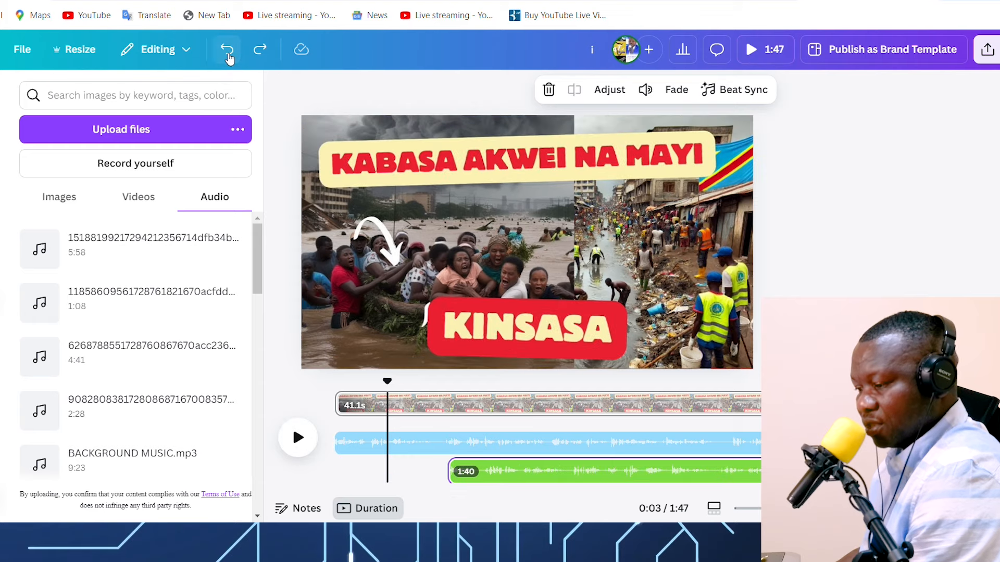
{"action": "left_click", "coordinate": [226, 50]}
{"action": "left_click", "coordinate": [226, 50]}
{"action": "left_click", "coordinate": [227, 50]}
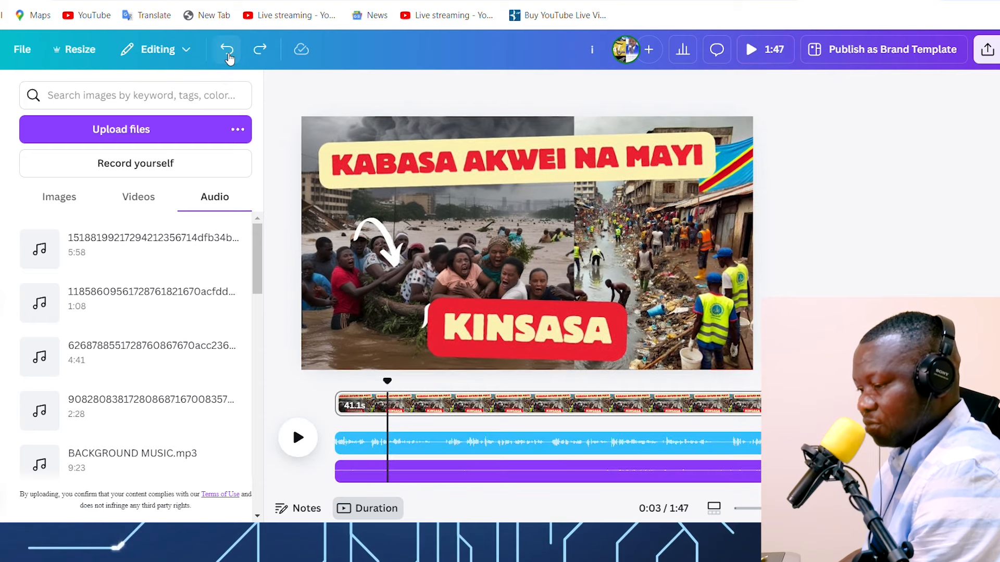
Raise the purple background music track's volume to 229 and play the opening to check the sound.
{"action": "left_click", "coordinate": [520, 470]}
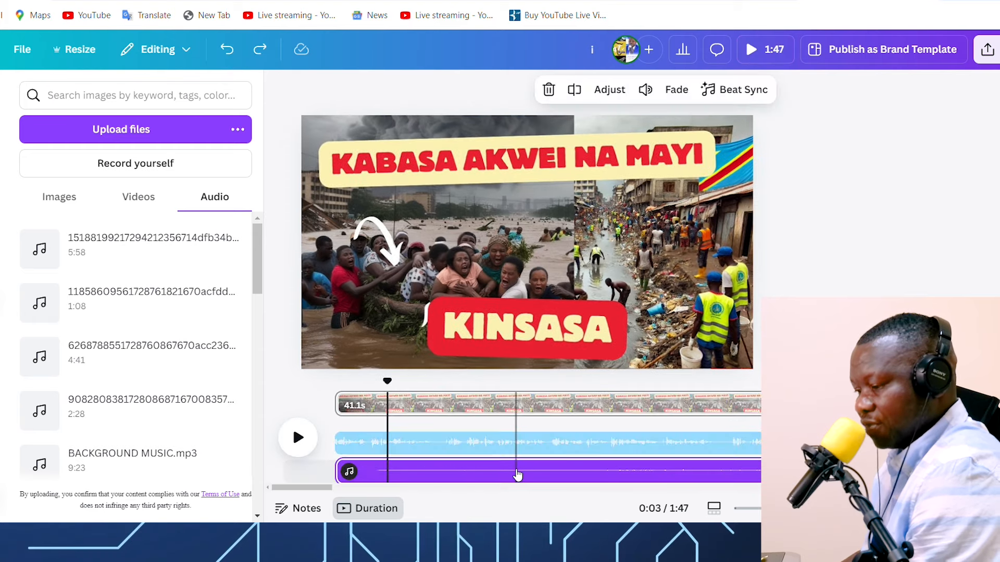
{"action": "key", "text": "space"}
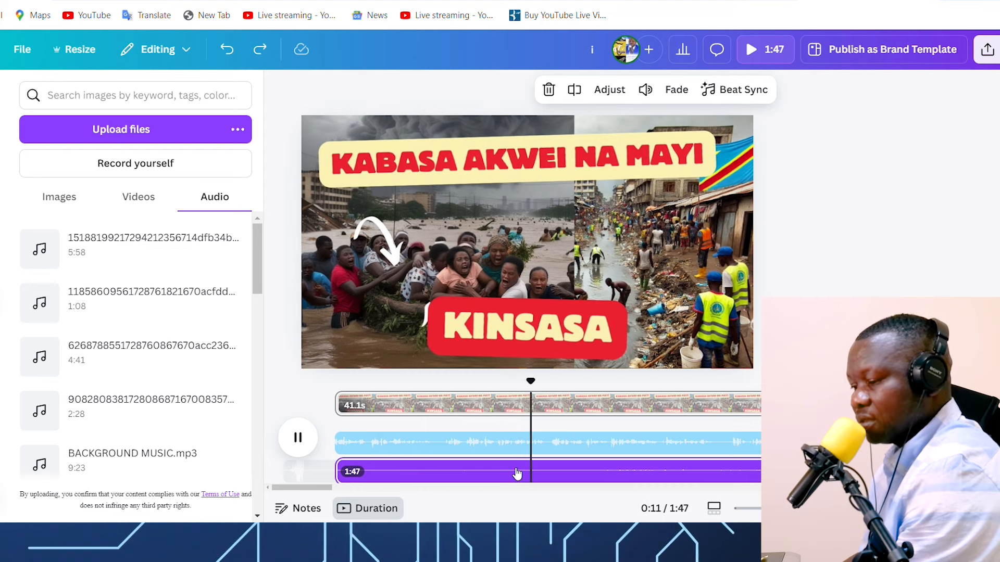
{"action": "key", "text": "space"}
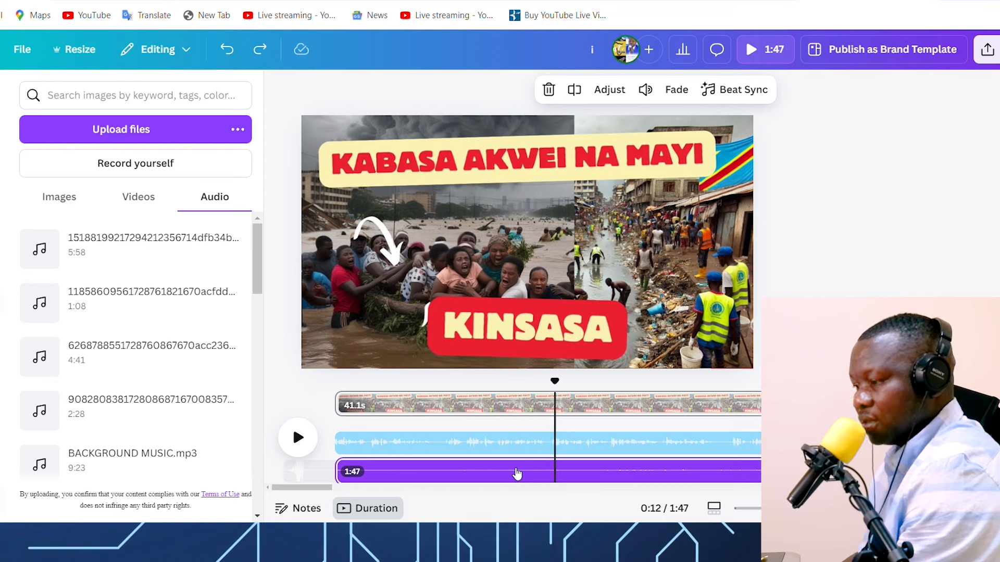
{"action": "left_click", "coordinate": [517, 473]}
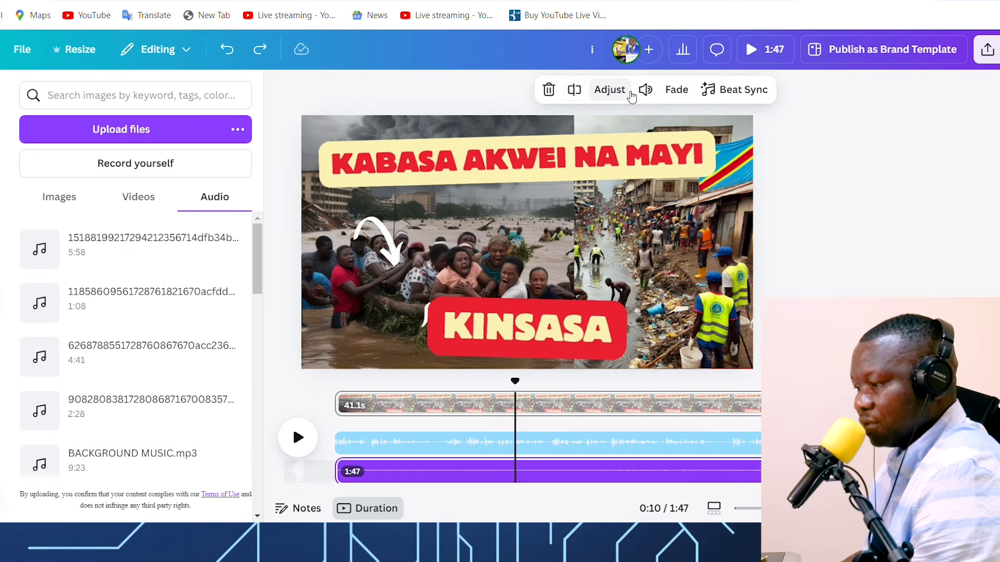
{"action": "left_click", "coordinate": [645, 90]}
{"action": "left_click_drag", "start_coordinate": [587, 172], "coordinate": [640, 174]}
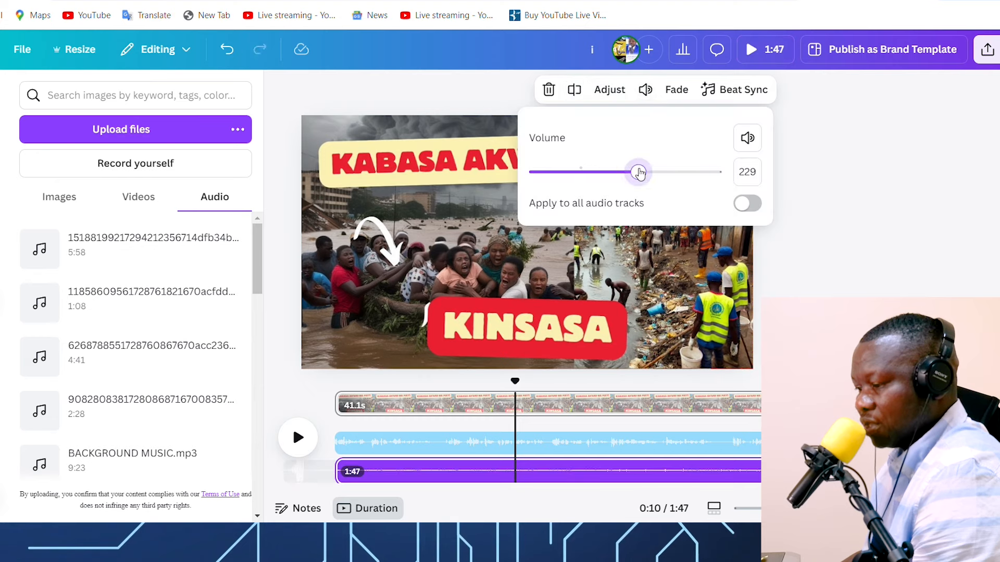
{"action": "left_click", "coordinate": [456, 102]}
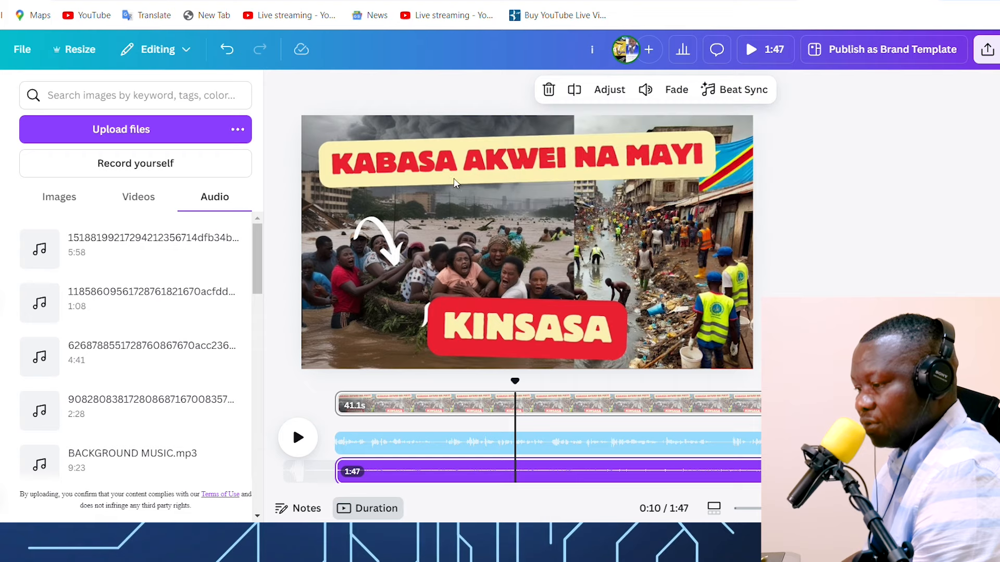
{"action": "left_click_drag", "start_coordinate": [514, 400], "coordinate": [347, 400]}
{"action": "left_click", "coordinate": [298, 438]}
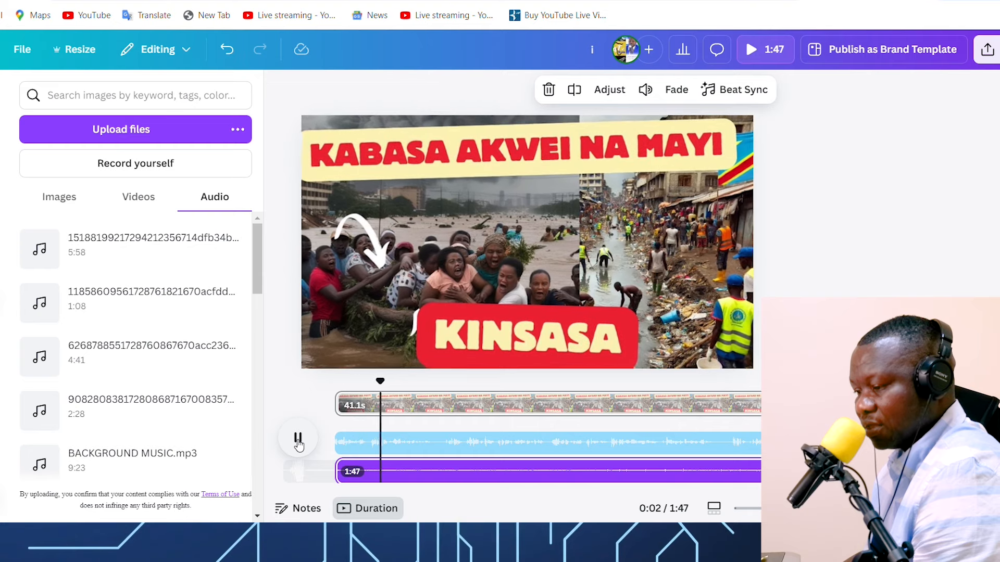
{"action": "left_click", "coordinate": [298, 440]}
Replace the old narration track above the background music with the uploaded 5:58 narration audio and extend its clip.
{"action": "mouse_move", "coordinate": [151, 266]}
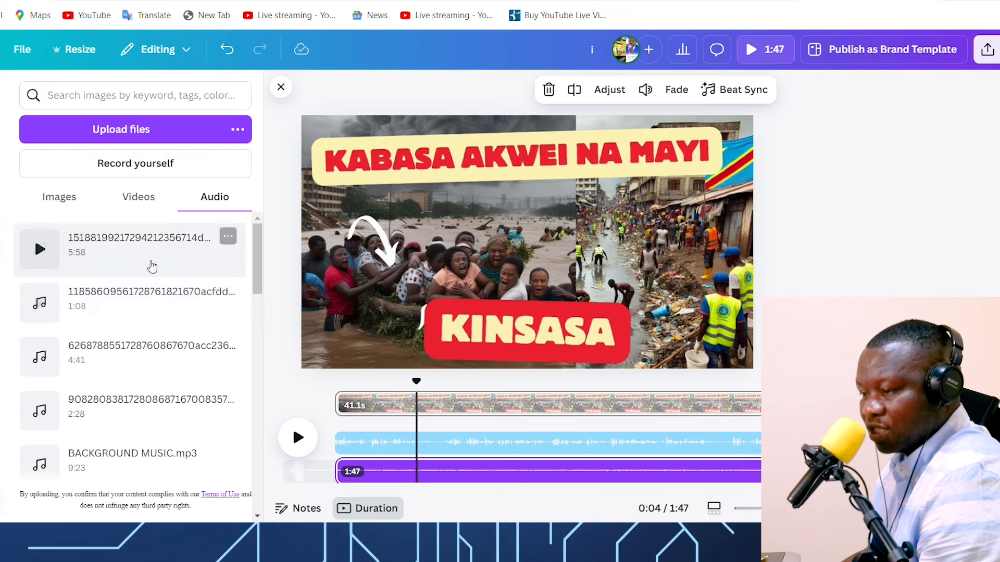
{"action": "left_click_drag", "start_coordinate": [126, 244], "coordinate": [376, 417]}
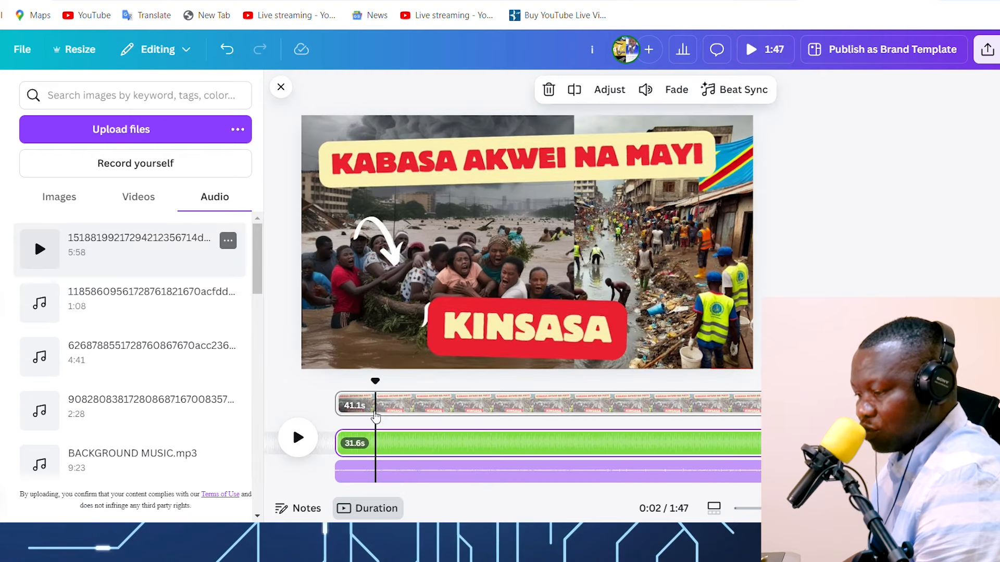
{"action": "left_click", "coordinate": [875, 443]}
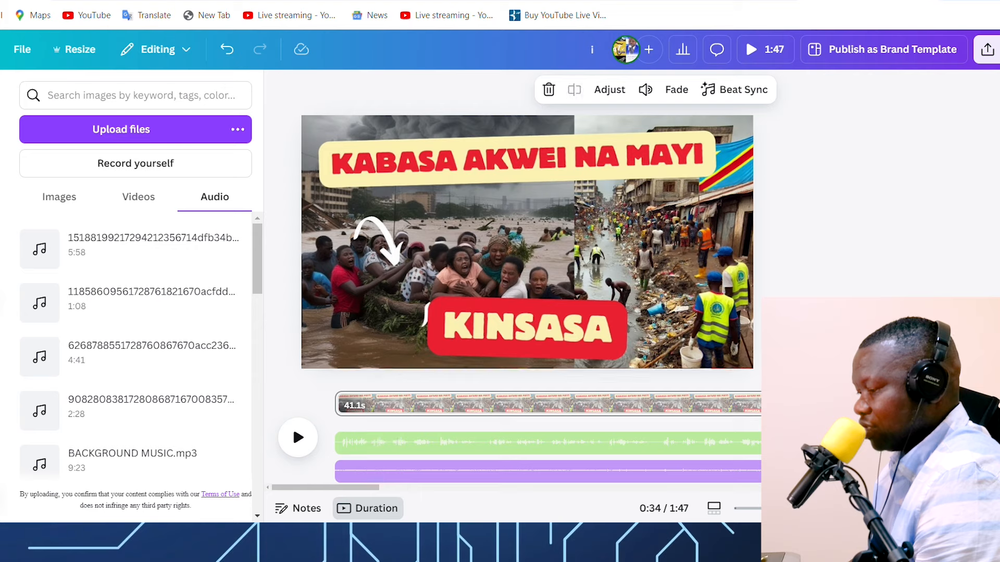
{"action": "key", "text": "Delete"}
{"action": "left_click_drag", "start_coordinate": [837, 443], "coordinate": [989, 443]}
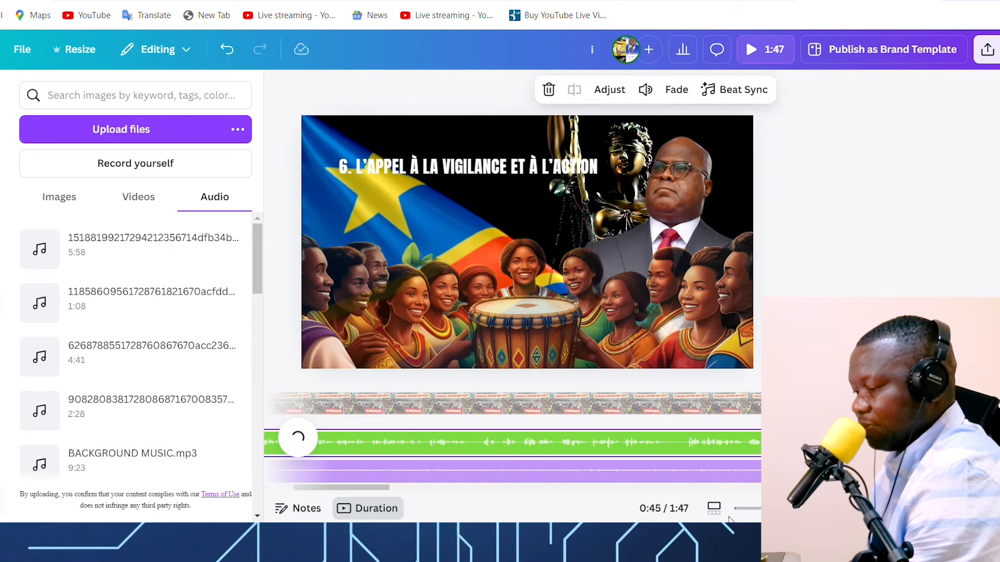
Play the narration from the start and shorten the KABASA AKWEI NA MAYI thumbnail page to 24.3 seconds.
{"action": "left_click_drag", "start_coordinate": [377, 486], "coordinate": [351, 489]}
{"action": "scroll", "coordinate": [439, 461], "scroll_direction": "right", "scroll_amount": 3}
{"action": "left_click", "coordinate": [321, 393]}
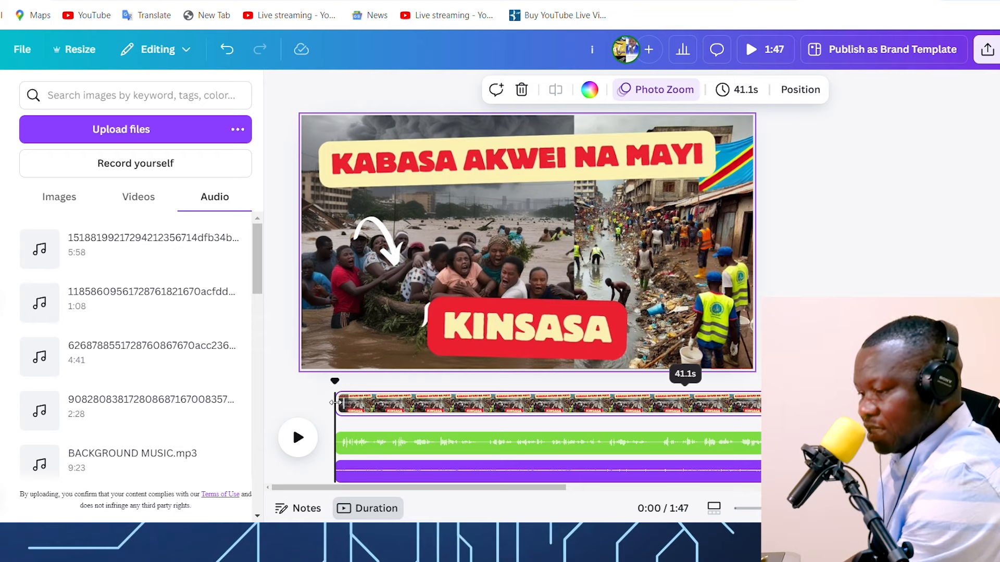
{"action": "left_click", "coordinate": [298, 438]}
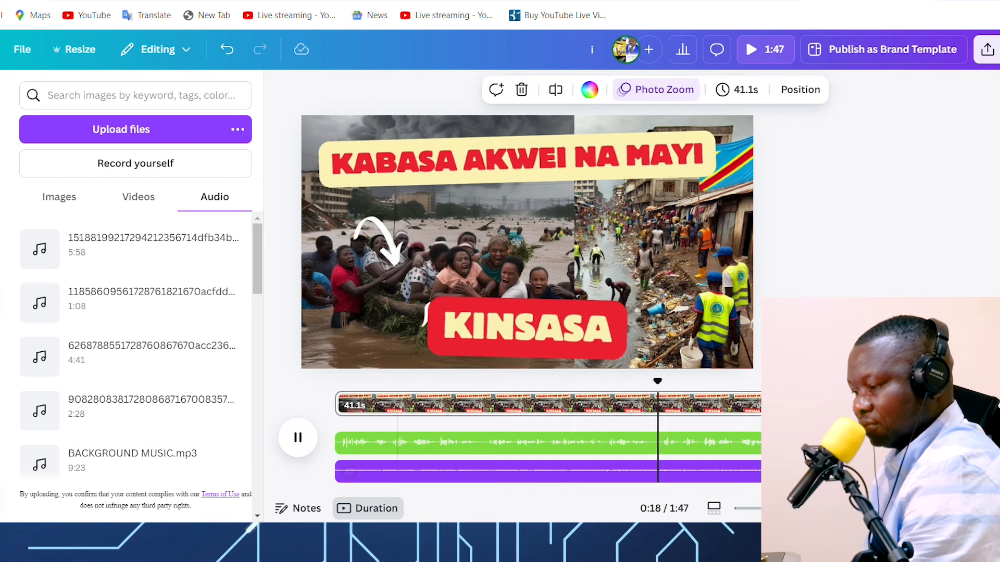
{"action": "left_click", "coordinate": [299, 440]}
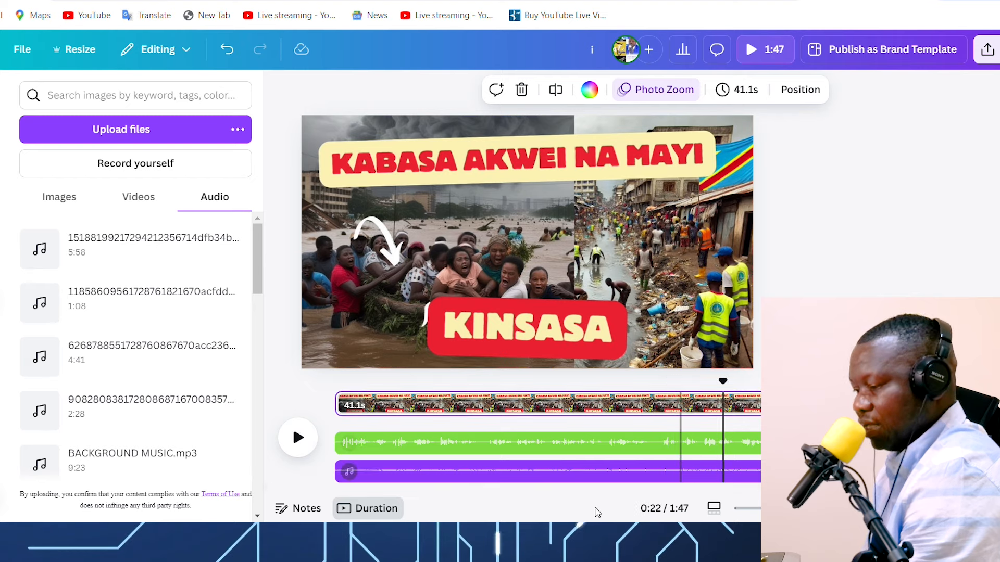
{"action": "left_click_drag", "start_coordinate": [539, 491], "coordinate": [645, 492]}
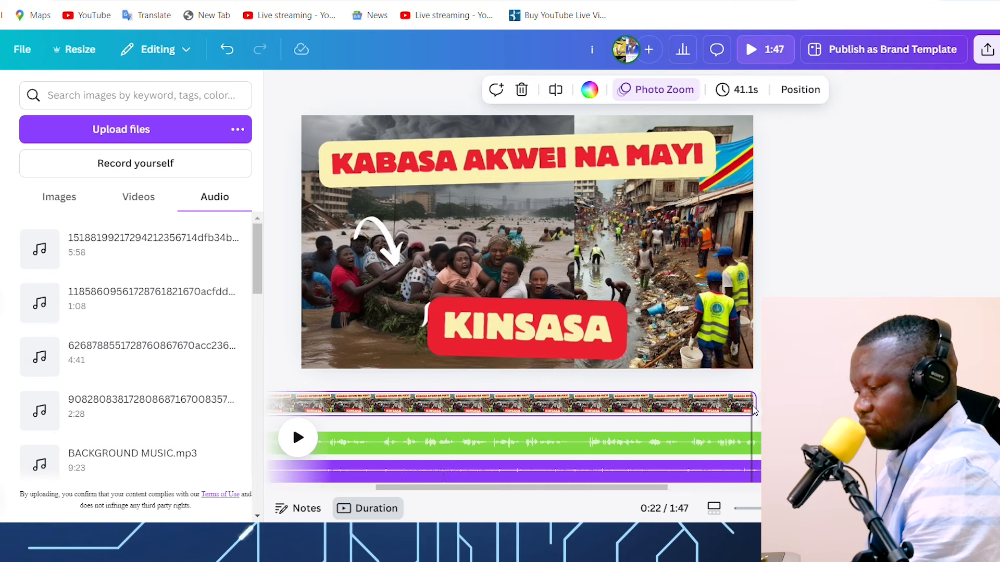
{"action": "left_click", "coordinate": [749, 405]}
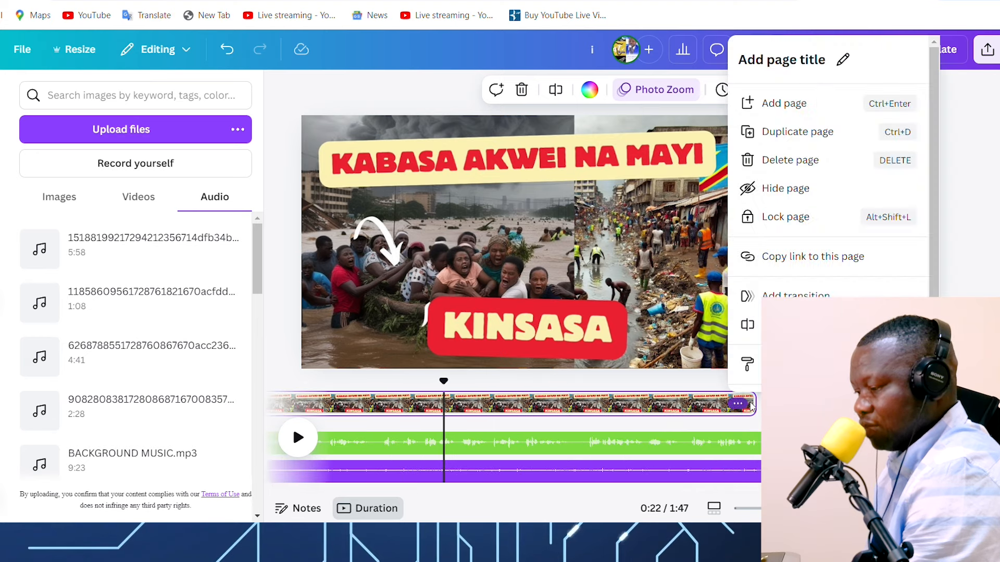
{"action": "left_click", "coordinate": [692, 405]}
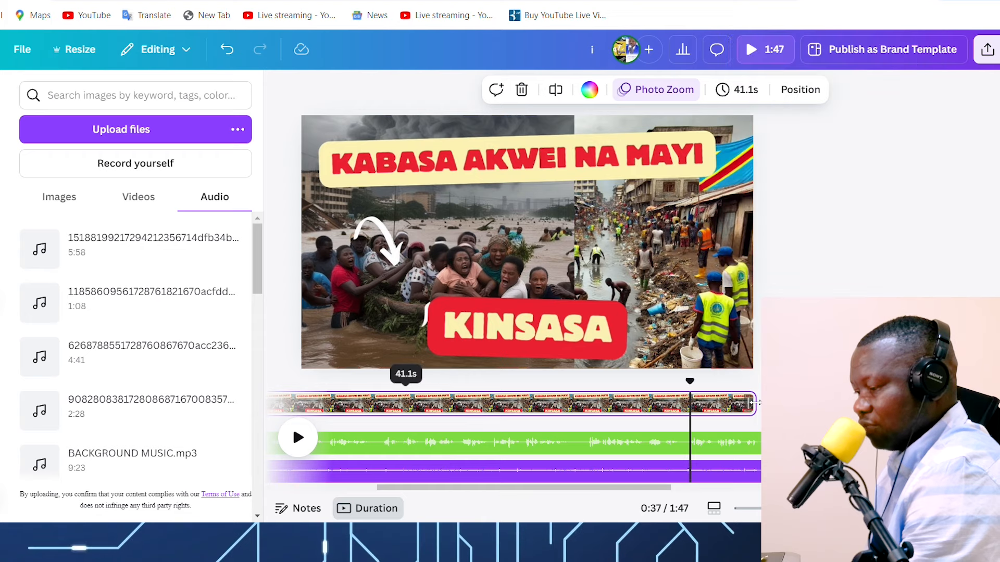
{"action": "left_click_drag", "start_coordinate": [754, 403], "coordinate": [469, 402]}
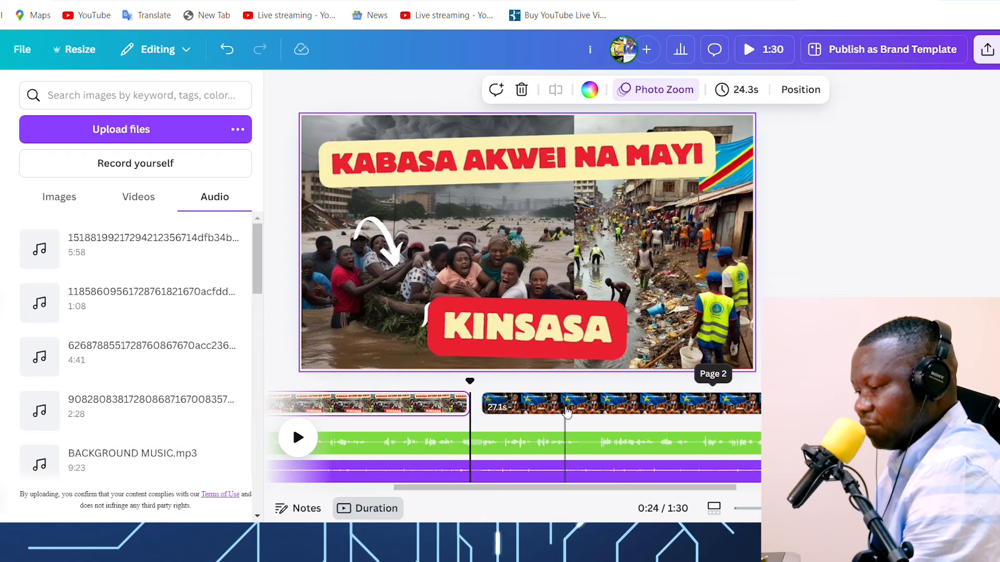
Delete the "6. L'APPEL À LA VIGILANCE ET À L'ACTION" title from the flag-and-drum page.
{"action": "left_click", "coordinate": [567, 412]}
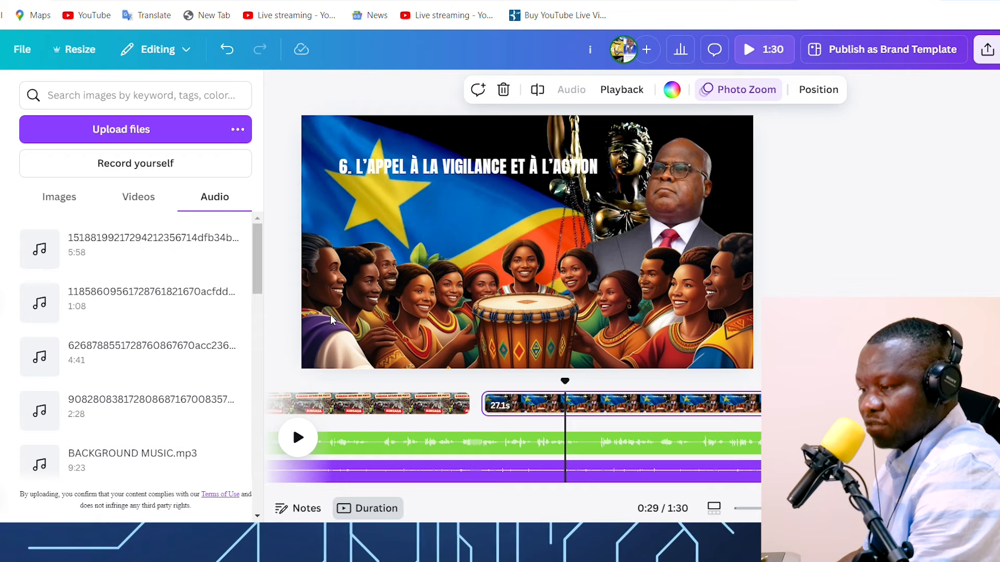
{"action": "left_click", "coordinate": [467, 167]}
{"action": "key", "text": "Delete"}
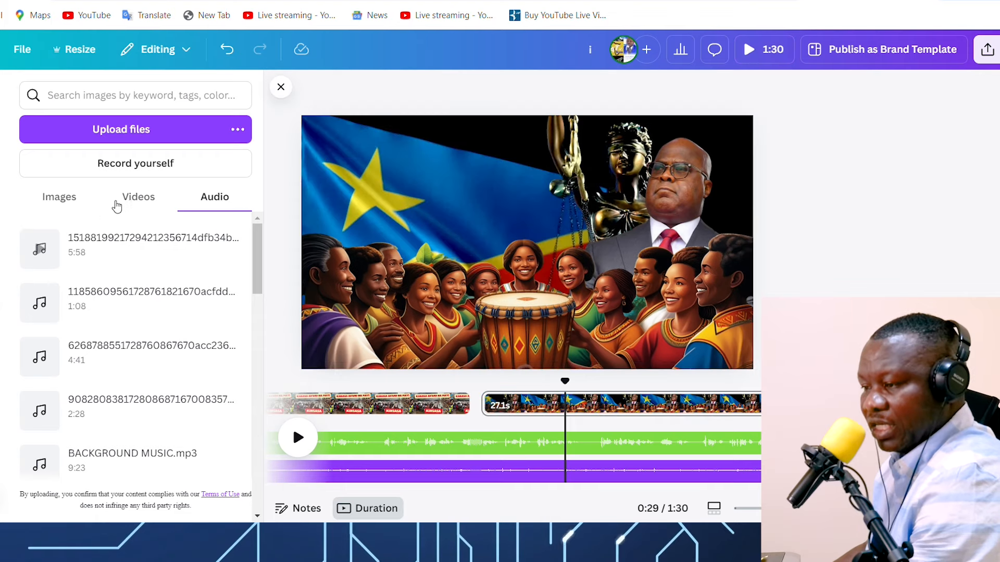
Place the littered street image with the white van over page 2, stretch it to fill the frame, and preview the page.
{"action": "left_click", "coordinate": [71, 204]}
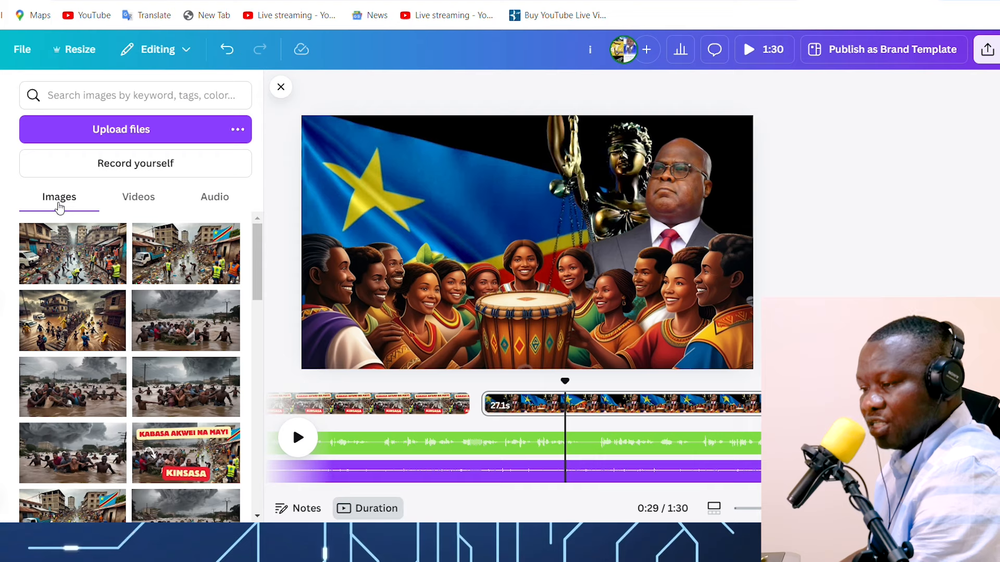
{"action": "left_click", "coordinate": [77, 259]}
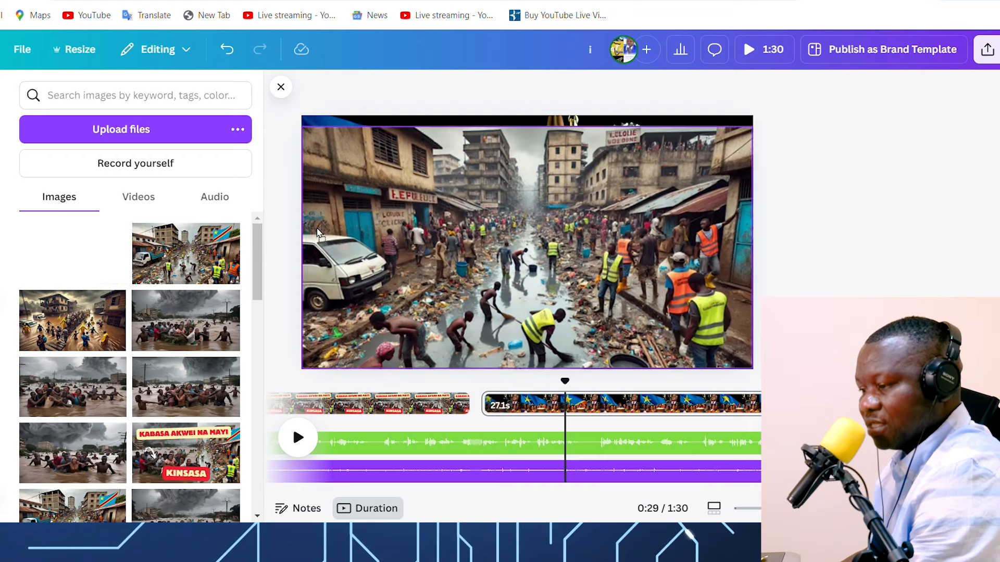
{"action": "left_click", "coordinate": [542, 138]}
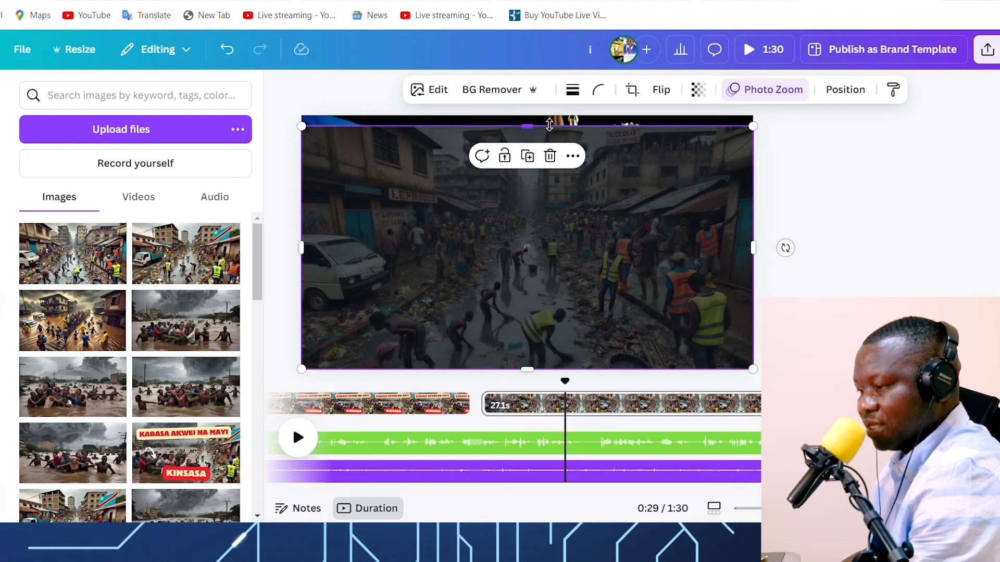
{"action": "left_click_drag", "start_coordinate": [549, 125], "coordinate": [551, 107]}
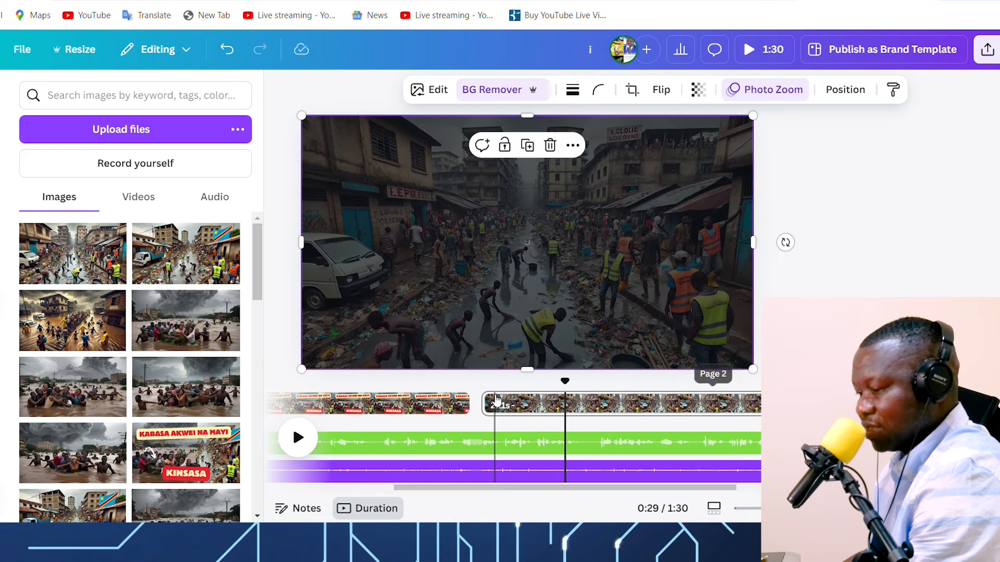
{"action": "left_click", "coordinate": [497, 402]}
{"action": "left_click", "coordinate": [298, 437]}
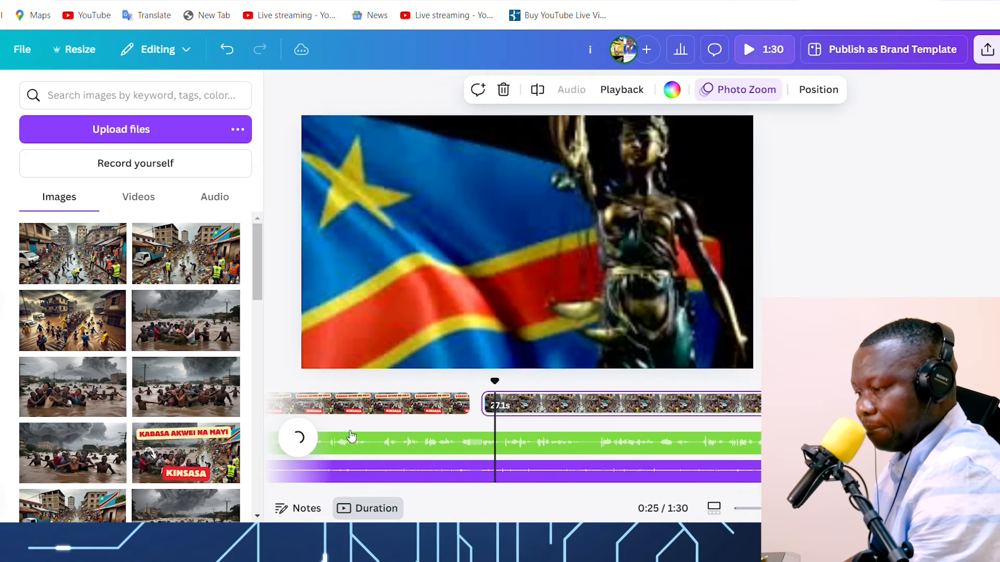
{"action": "left_click", "coordinate": [624, 402]}
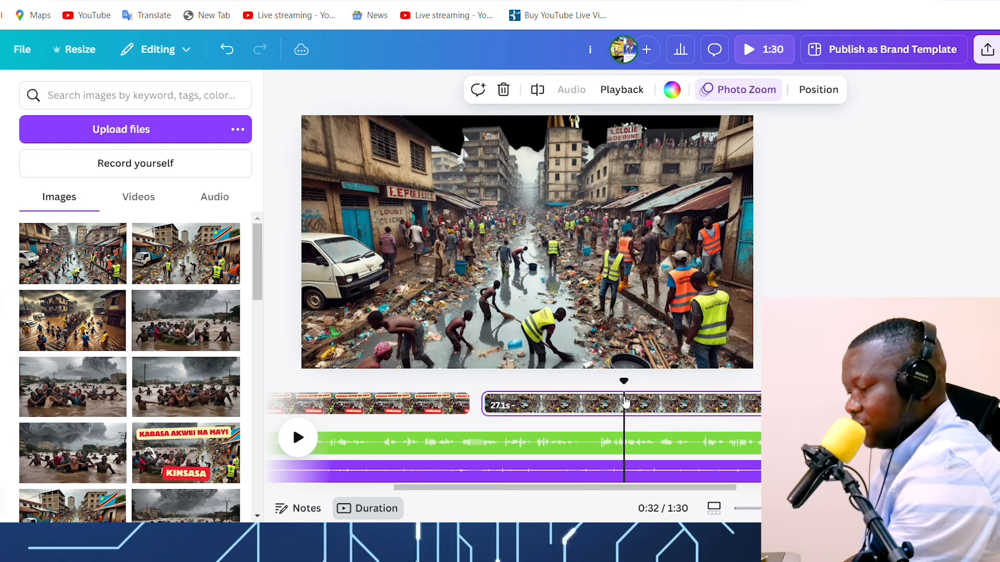
Delete the littered street page, the flag-and-drum page and the divided Congo map page that follow the KABASA AKWEI NA MAYI thumbnail page.
{"action": "key", "text": "ctrl+z"}
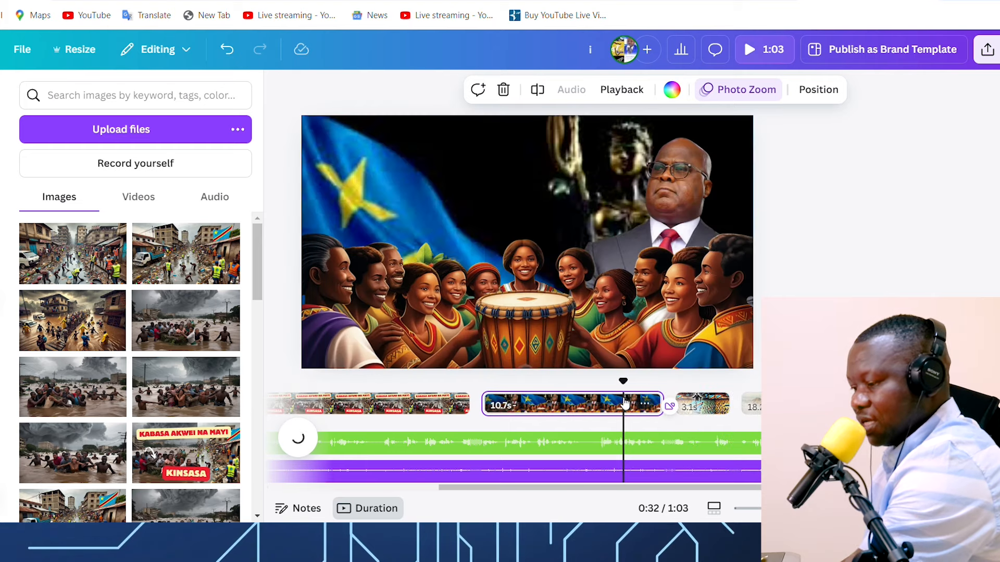
{"action": "key", "text": "ctrl+z"}
{"action": "left_click", "coordinate": [513, 403]}
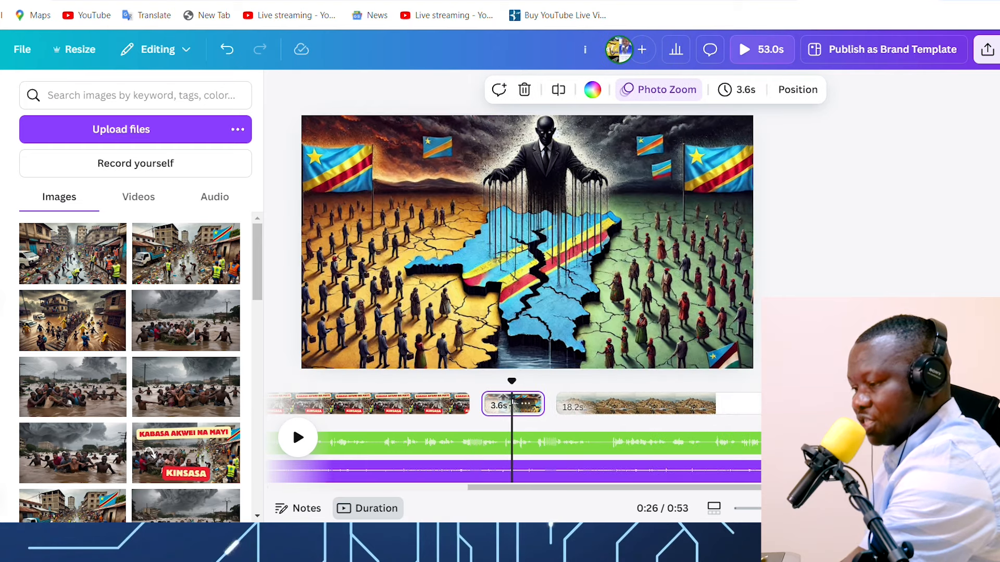
{"action": "key", "text": "Delete"}
Delete the KABASA AKWEI NA MAYI thumbnail page and the 6.7-second page at the end of the video.
{"action": "left_click", "coordinate": [512, 400]}
{"action": "key", "text": "Delete"}
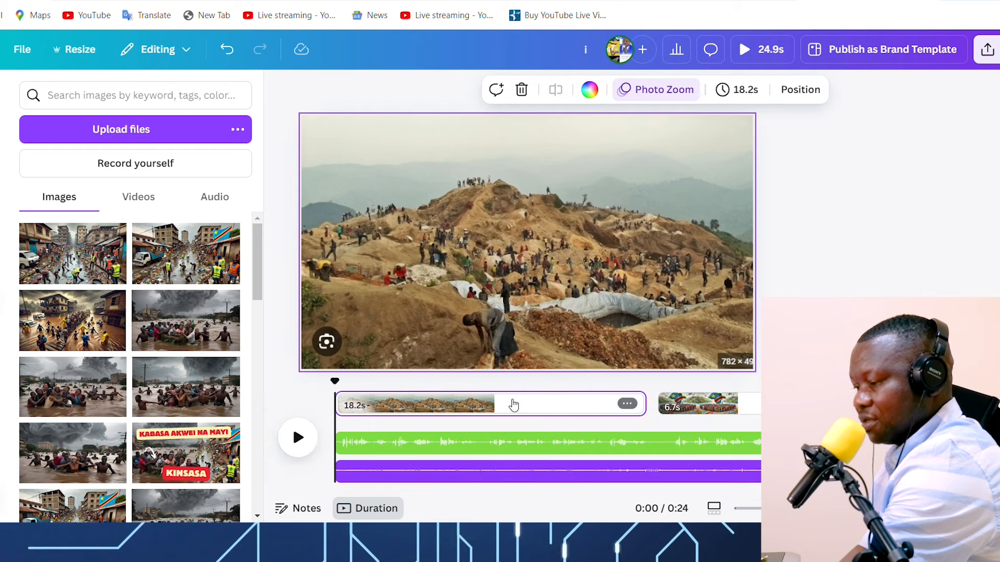
{"action": "left_click", "coordinate": [688, 407]}
{"action": "key", "text": "Delete"}
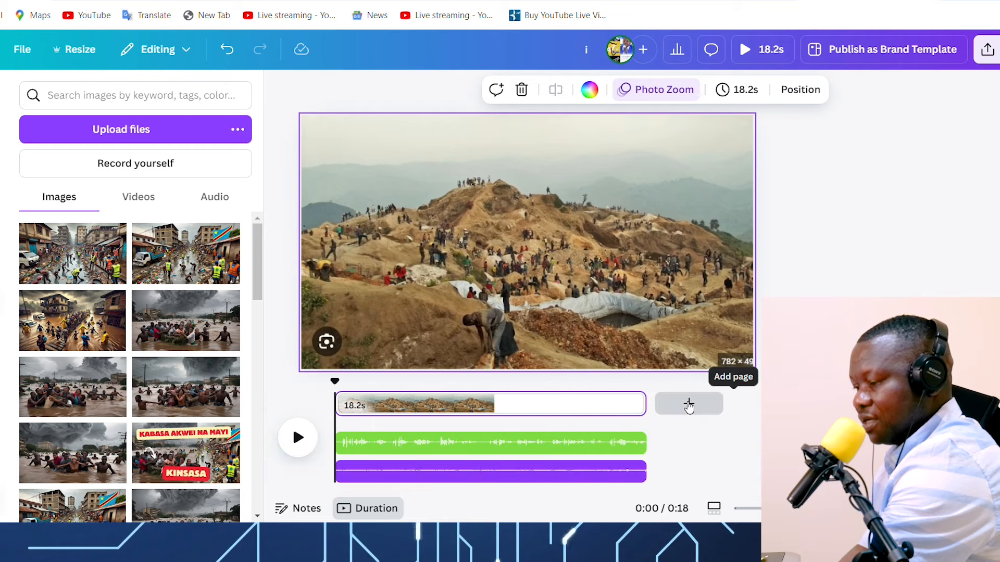
Add two blank pages at the end of the video and delete the mining hill page.
{"action": "left_click", "coordinate": [686, 405]}
{"action": "left_click", "coordinate": [756, 404]}
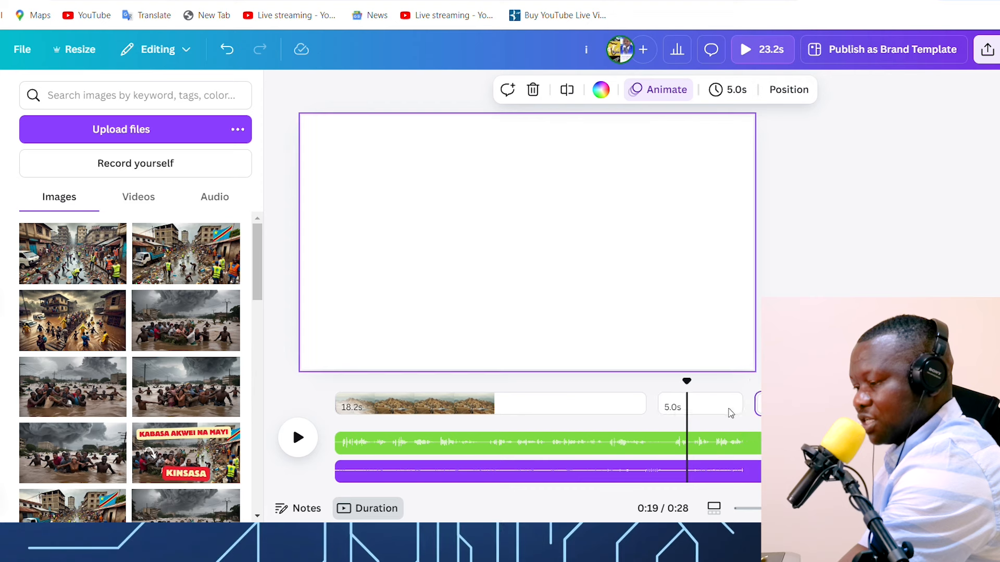
{"action": "left_click", "coordinate": [430, 412]}
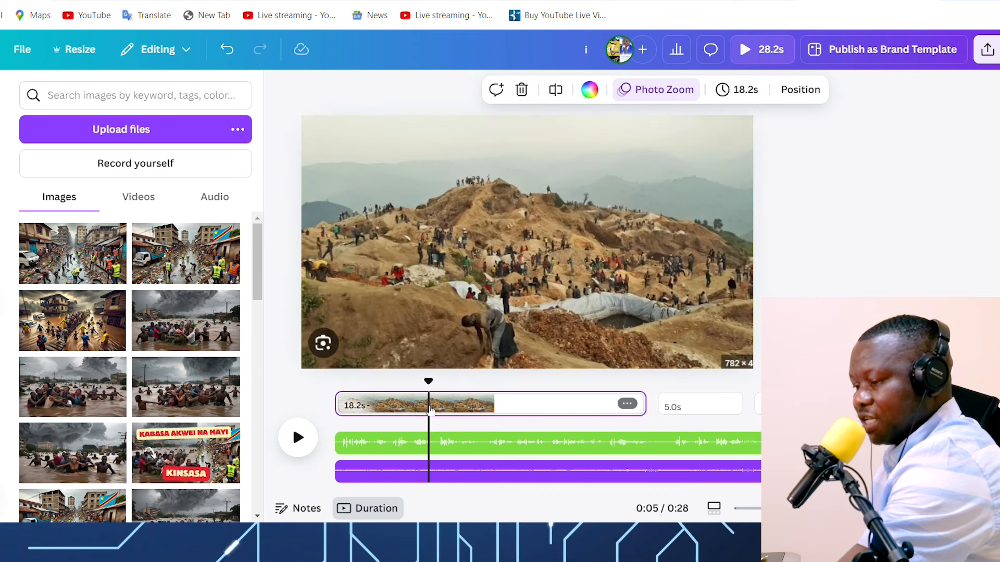
{"action": "key", "text": "Delete"}
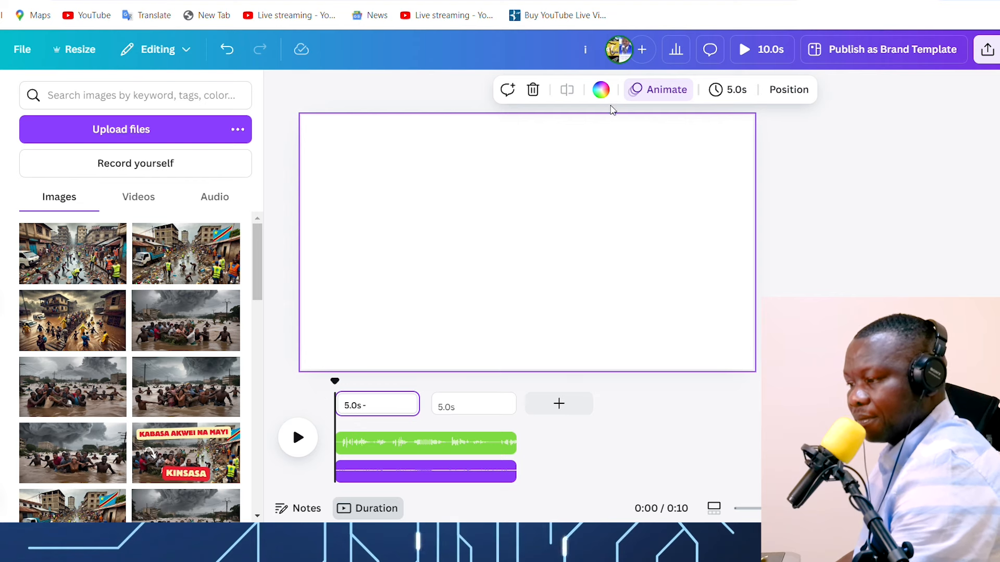
Undo the latest page deletions and blank page additions, back to restoring the KABASA AKWEI NA MAYI thumbnail page.
{"action": "left_click", "coordinate": [229, 51]}
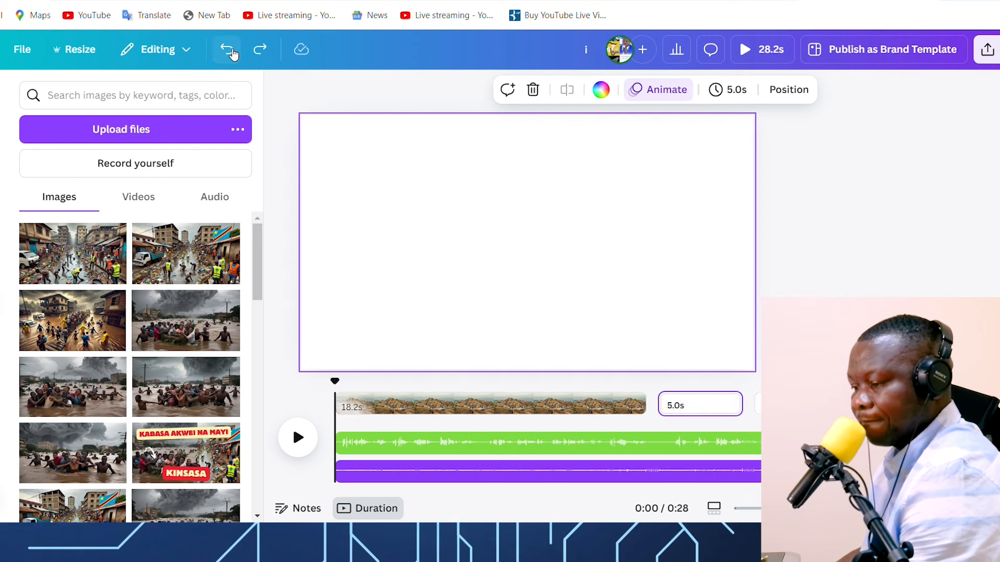
{"action": "left_click", "coordinate": [232, 52]}
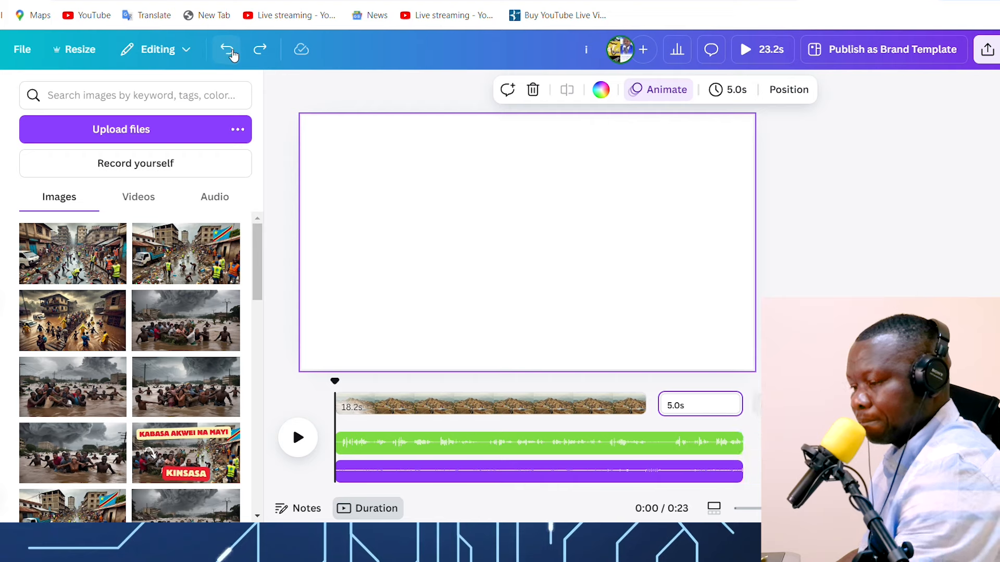
{"action": "left_click", "coordinate": [303, 435]}
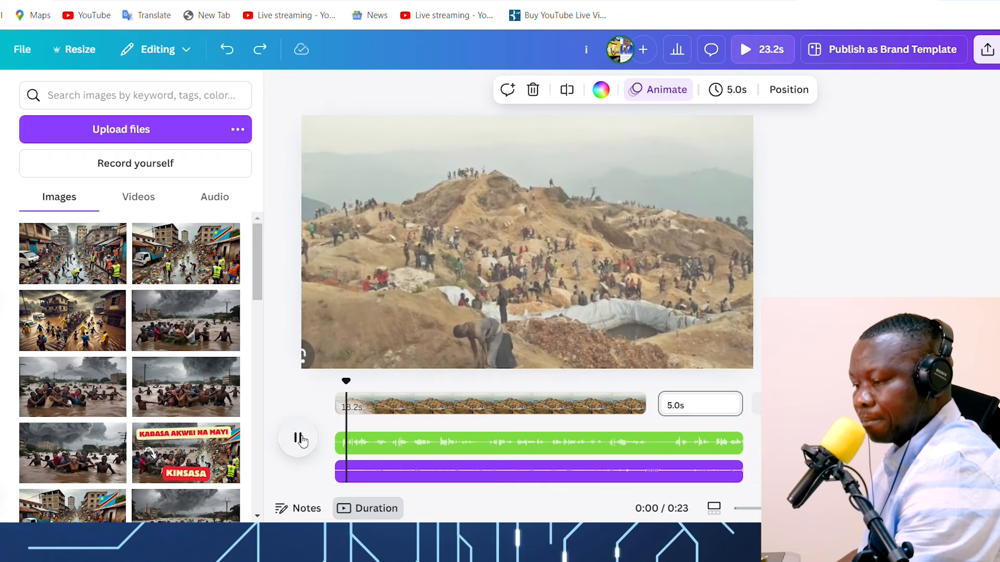
{"action": "left_click", "coordinate": [280, 140]}
{"action": "left_click", "coordinate": [227, 52]}
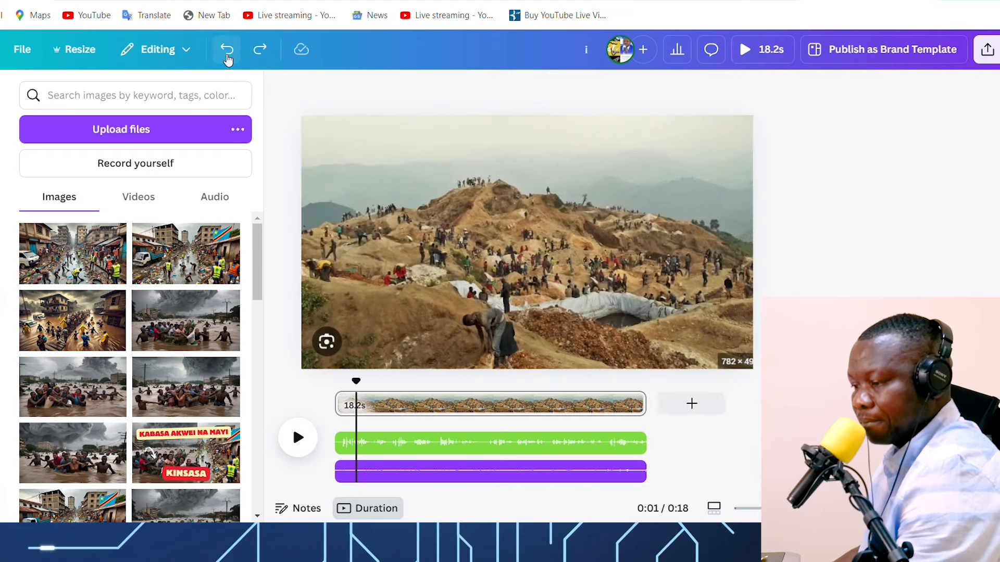
{"action": "left_click", "coordinate": [227, 56]}
{"action": "left_click", "coordinate": [227, 56]}
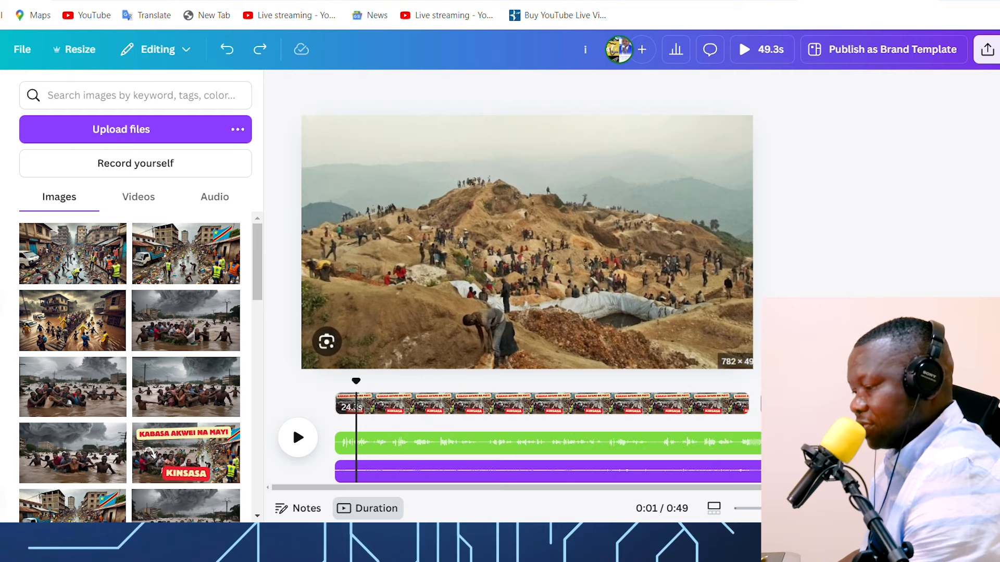
Add a blank page directly after the KABASA AKWEI NA MAYI thumbnail page and duplicate it.
{"action": "left_click", "coordinate": [708, 252]}
{"action": "right_click", "coordinate": [730, 405]}
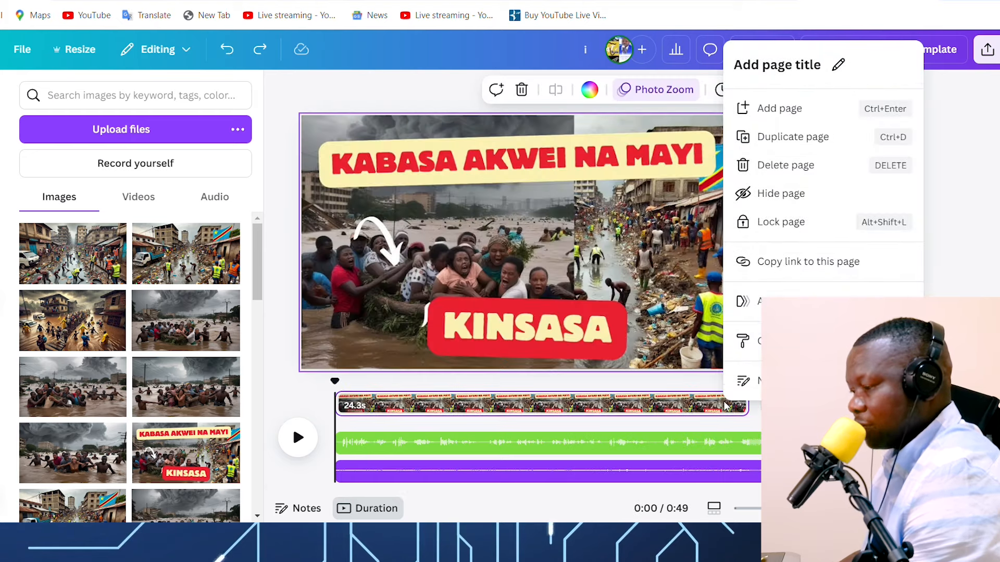
{"action": "left_click", "coordinate": [780, 108]}
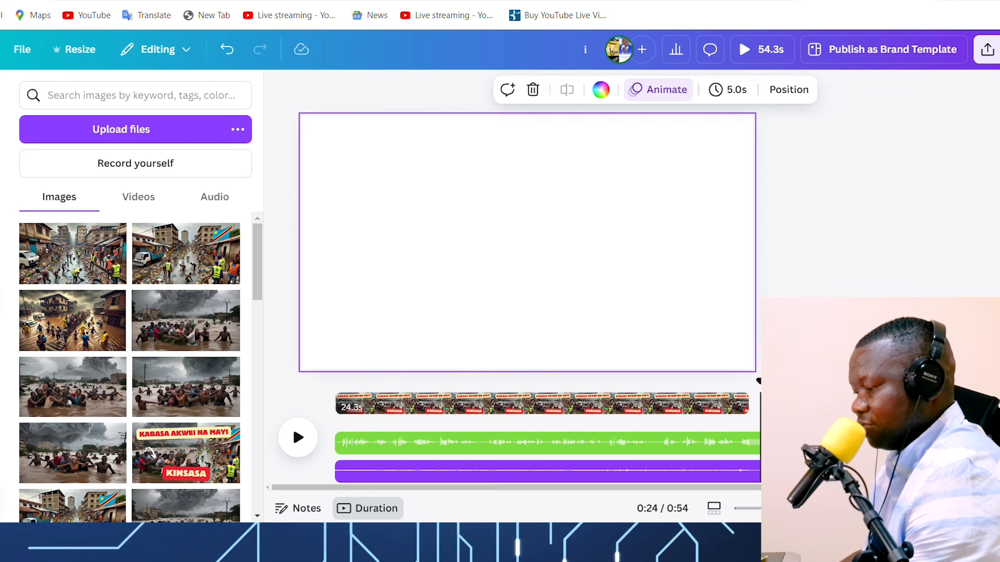
{"action": "right_click", "coordinate": [789, 159]}
{"action": "left_click", "coordinate": [864, 140]}
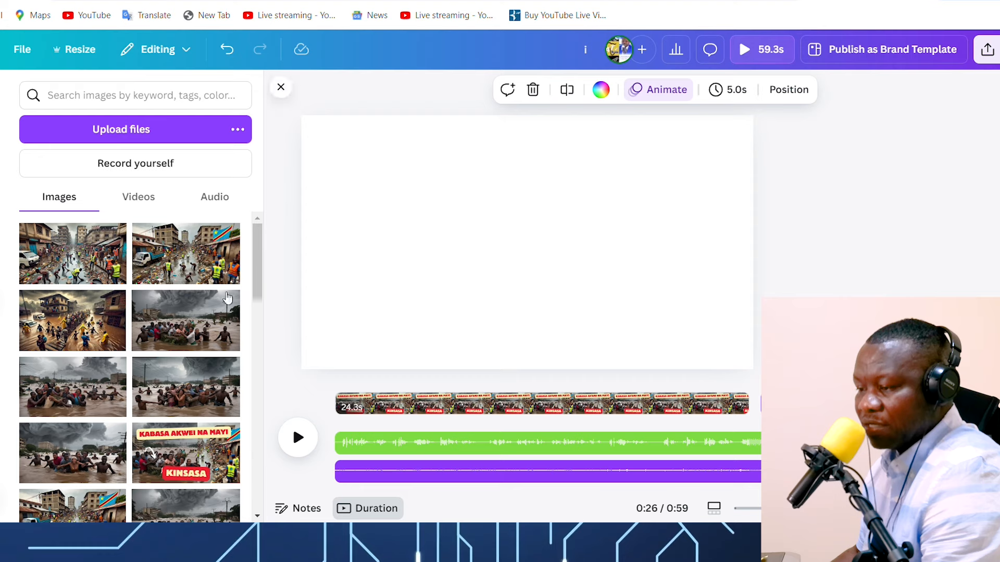
Fill the first blank page with the littered street image with the white van and play the video from that page's start.
{"action": "left_click_drag", "start_coordinate": [112, 234], "coordinate": [327, 179]}
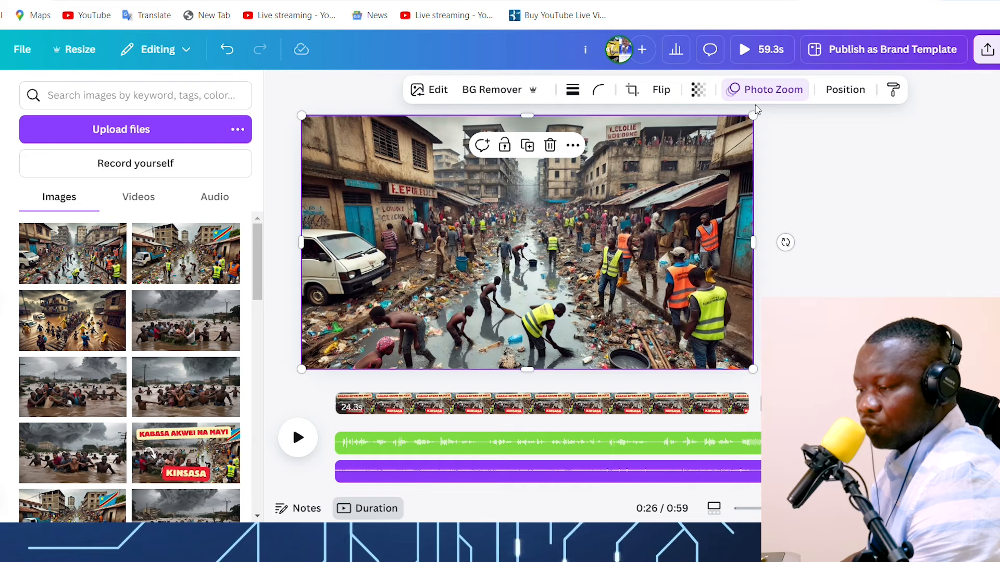
{"action": "left_click_drag", "start_coordinate": [794, 382], "coordinate": [762, 382]}
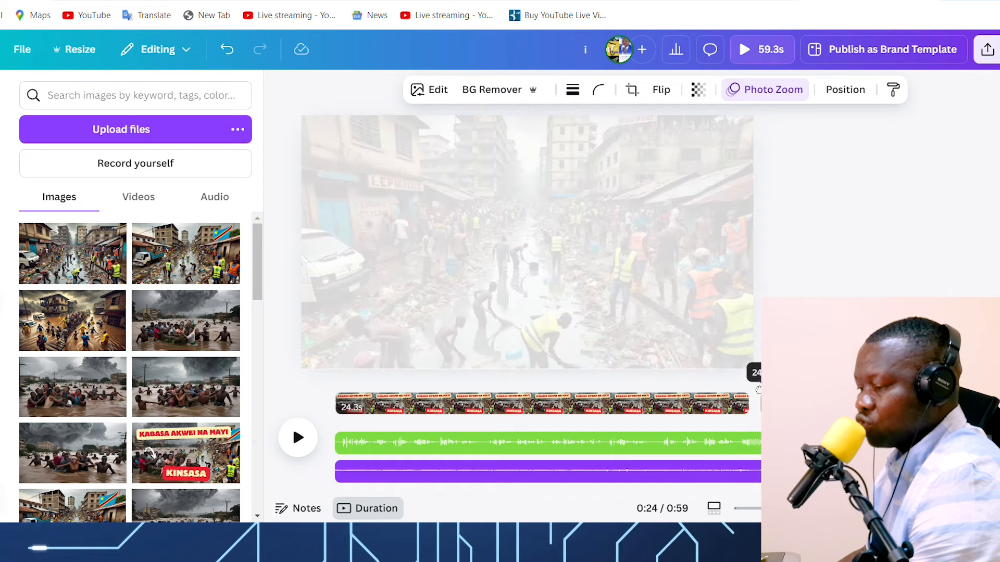
{"action": "left_click", "coordinate": [309, 446]}
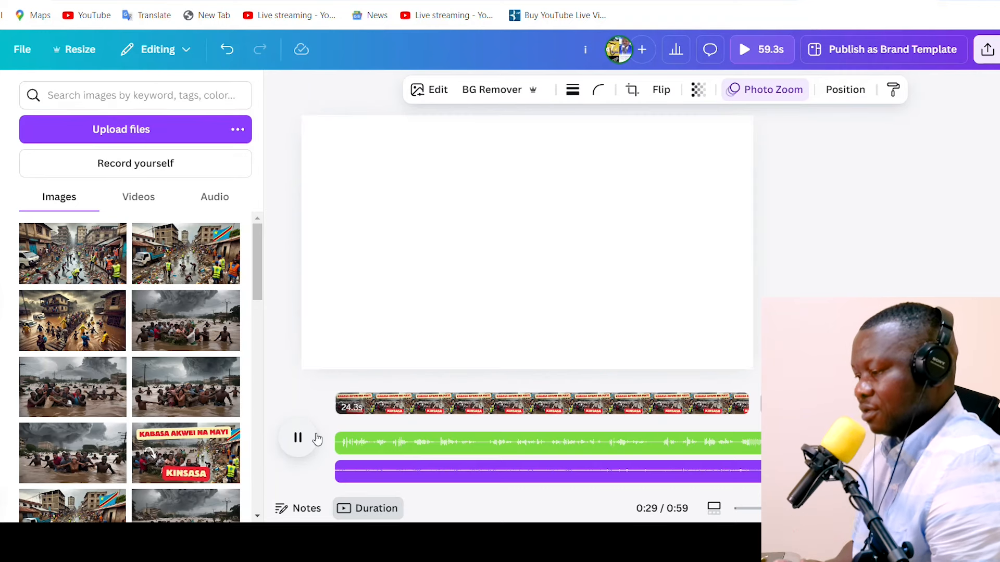
{"action": "left_click", "coordinate": [314, 438]}
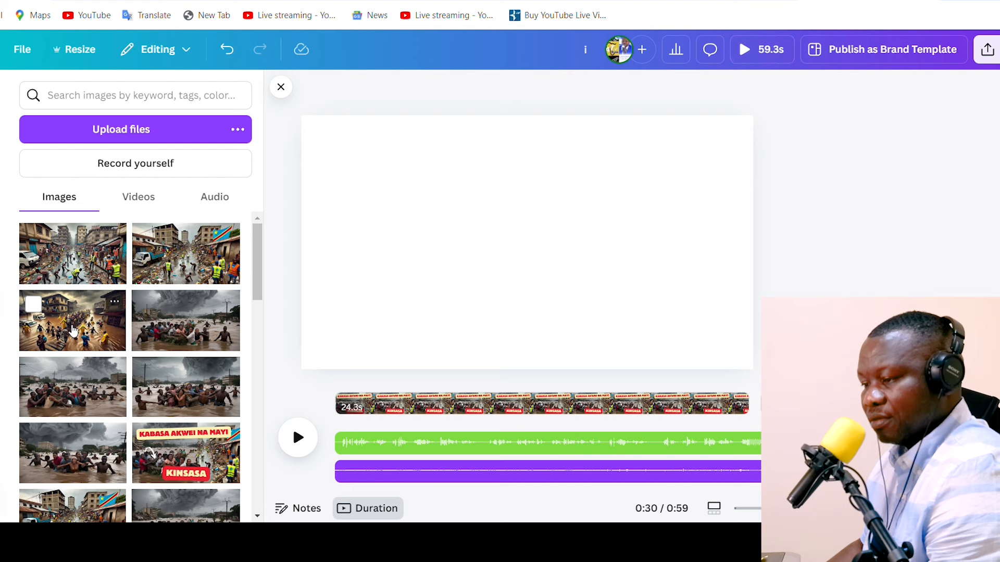
Place the flooded street image on the second blank page, delete it, and drop it in again as the page background.
{"action": "left_click_drag", "start_coordinate": [75, 326], "coordinate": [591, 237]}
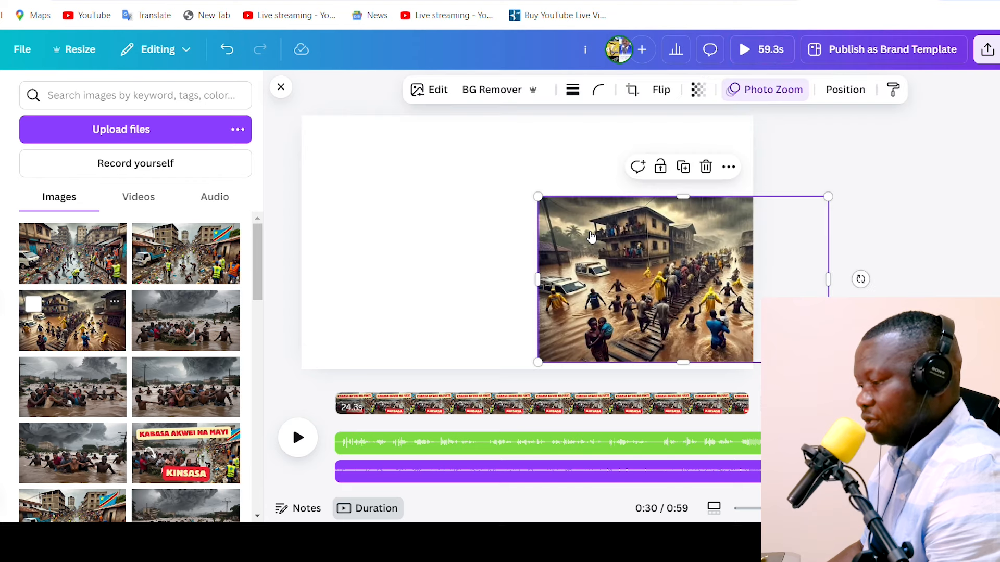
{"action": "left_click", "coordinate": [880, 404]}
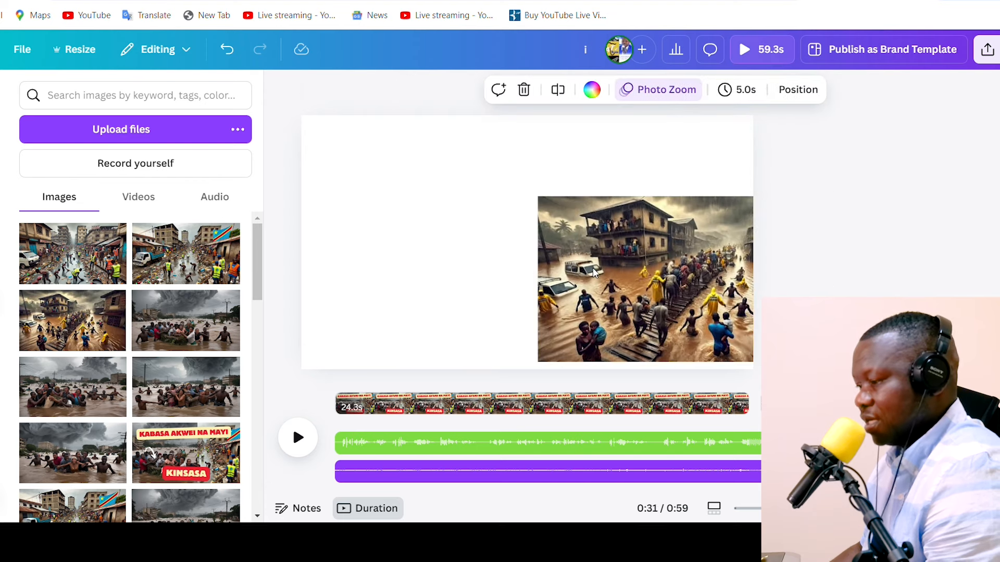
{"action": "left_click", "coordinate": [636, 283]}
{"action": "left_click_drag", "start_coordinate": [572, 224], "coordinate": [387, 222]}
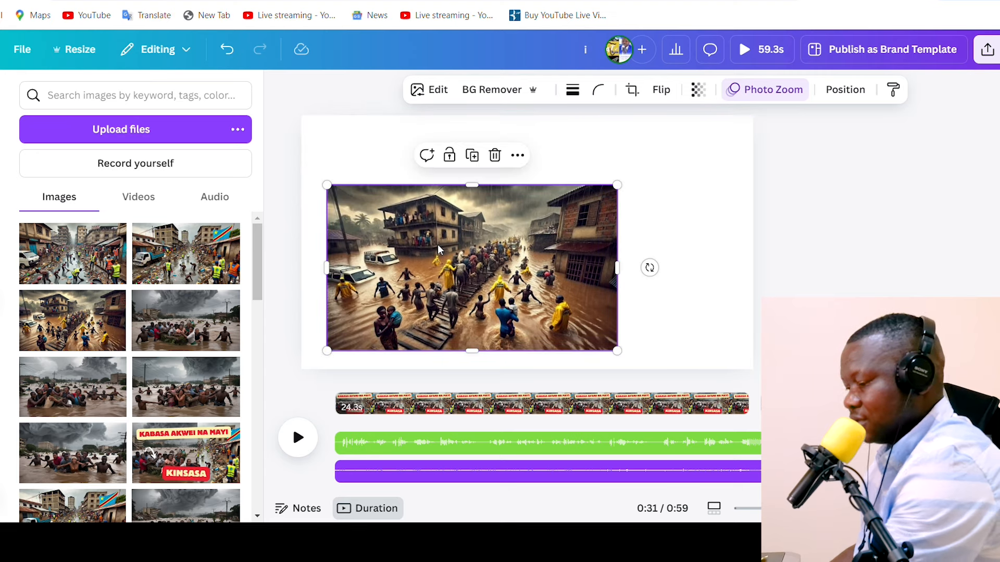
{"action": "key", "text": "Delete"}
{"action": "left_click_drag", "start_coordinate": [73, 317], "coordinate": [310, 219]}
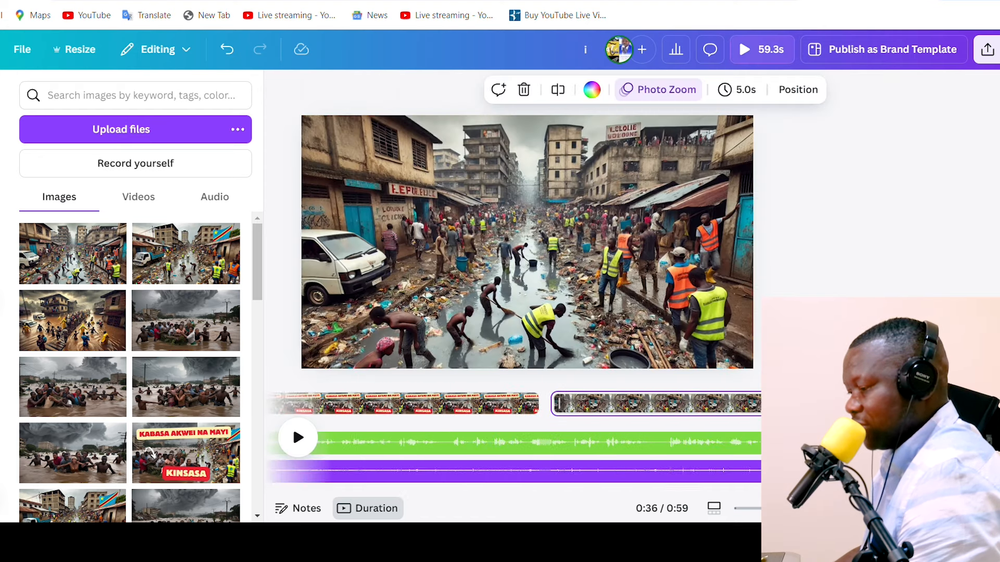
Extend the littered street page with the white van to 24.9 seconds.
{"action": "scroll", "coordinate": [705, 493], "scroll_direction": "right", "scroll_amount": 5}
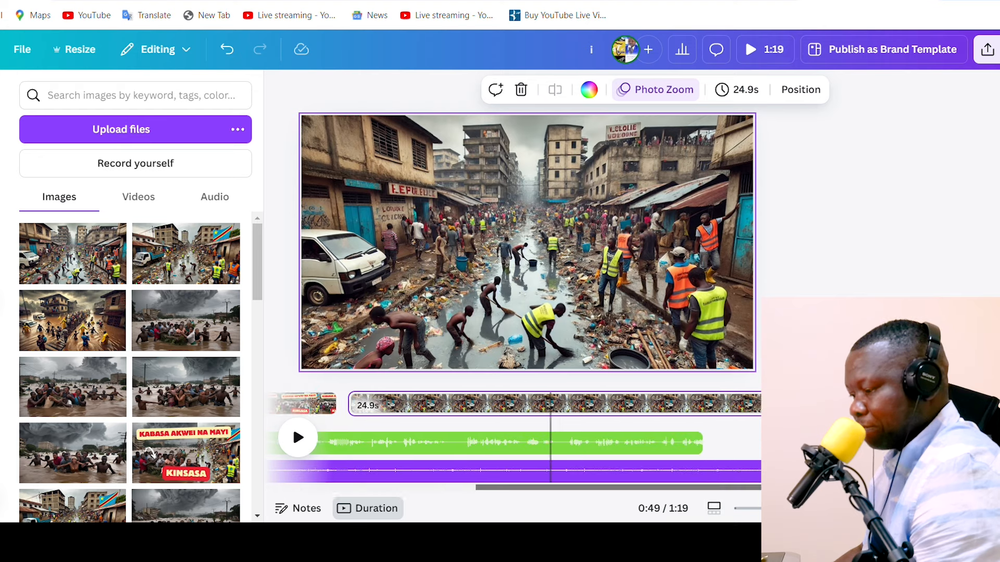